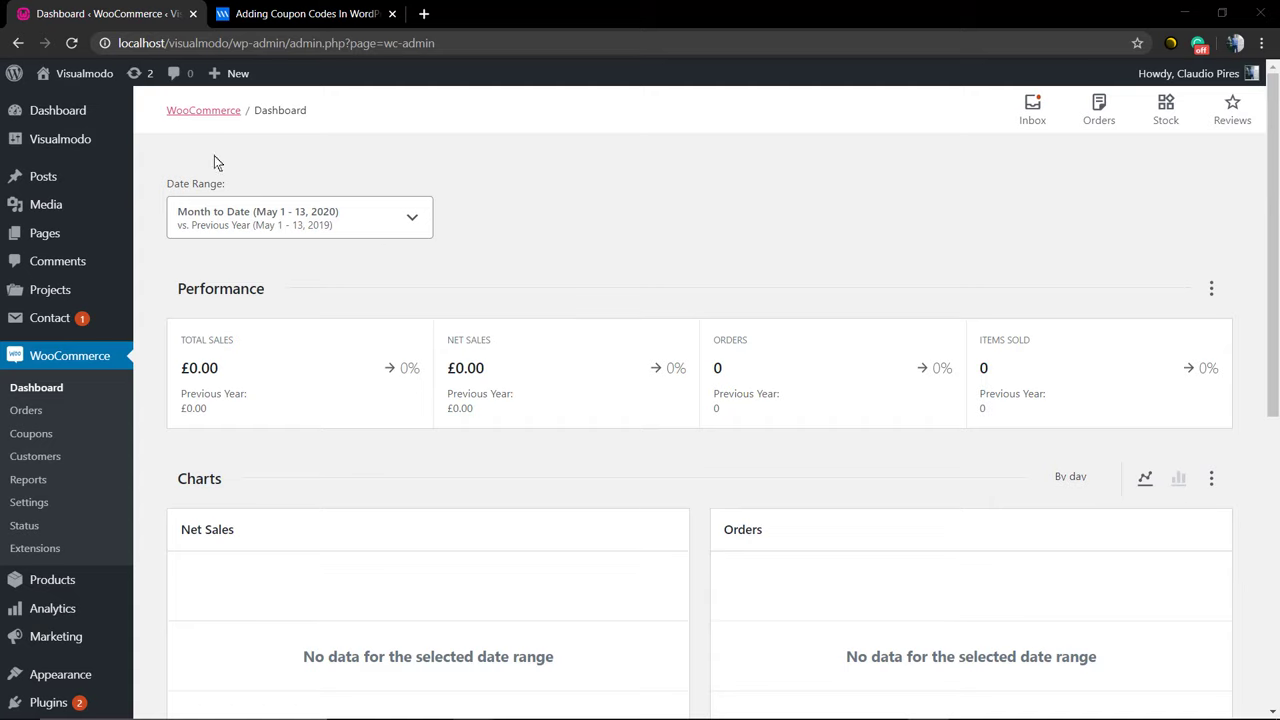
Open the store's shop page in a new browser tab and look over the product listing and Shop submenu.
{"action": "mouse_move", "coordinate": [75, 76]}
{"action": "right_click", "coordinate": [90, 103]}
{"action": "left_click", "coordinate": [109, 112]}
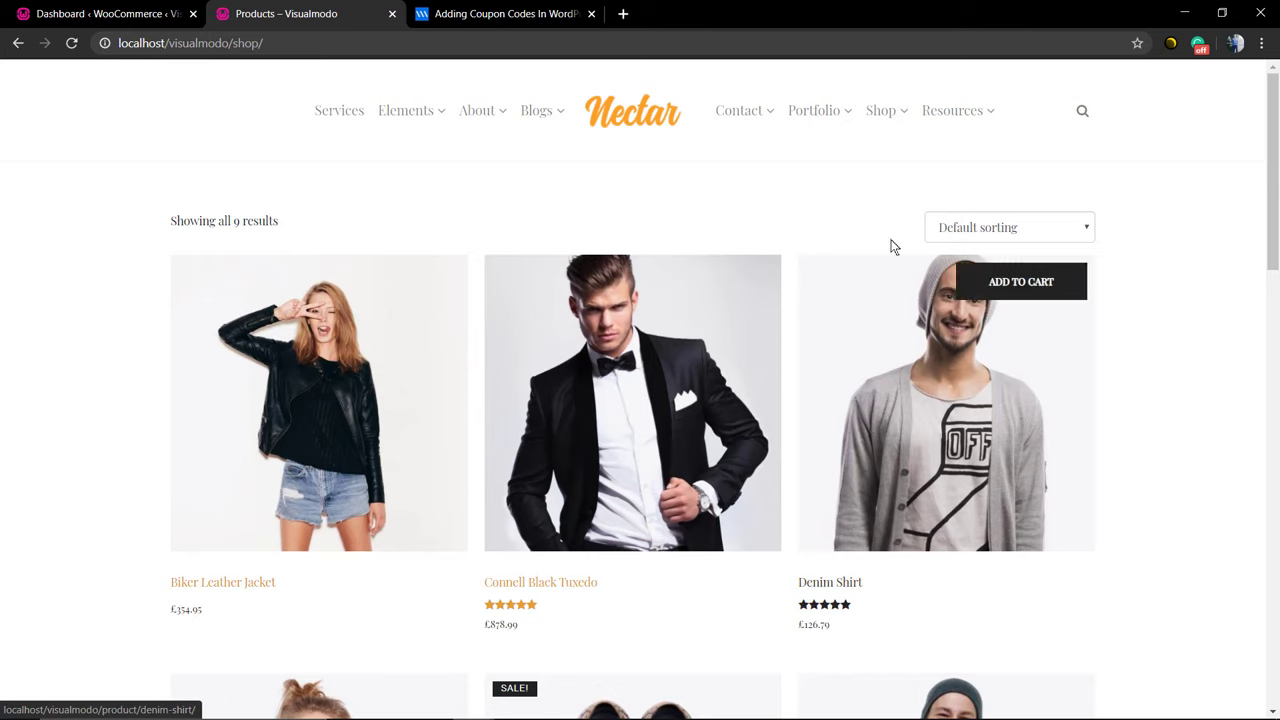
{"action": "mouse_move", "coordinate": [763, 119]}
{"action": "mouse_move", "coordinate": [878, 126]}
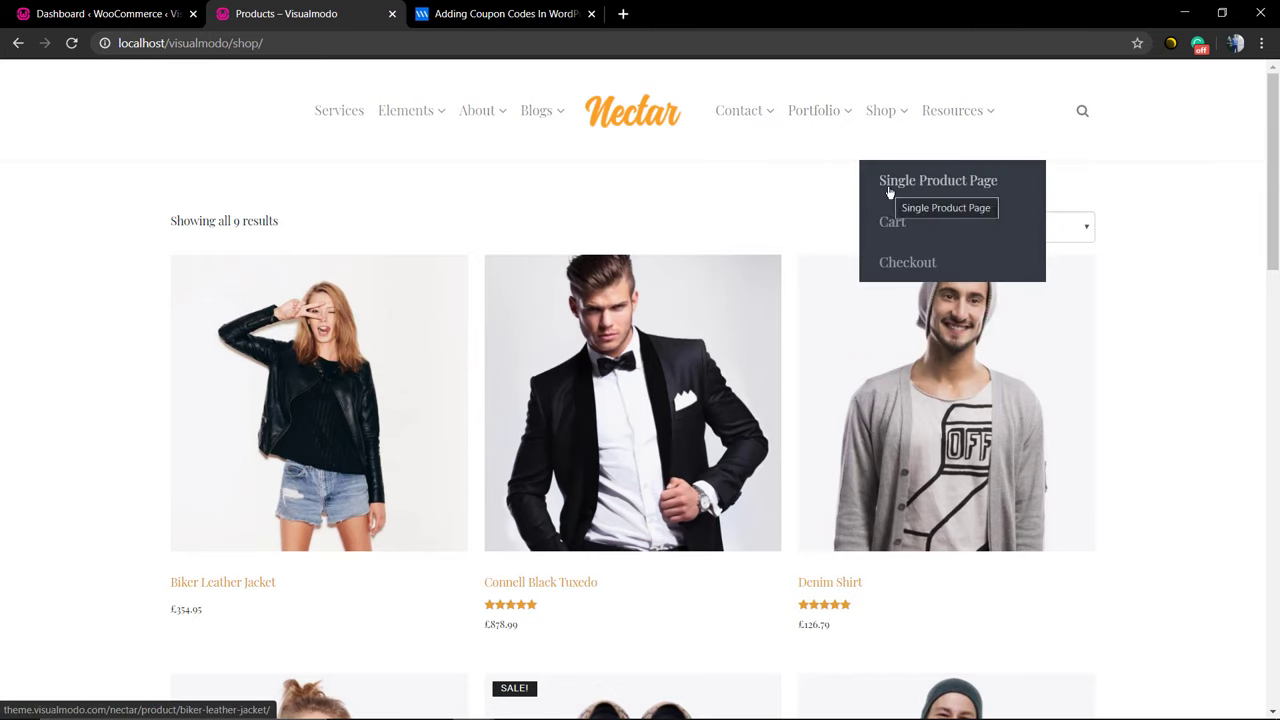
{"action": "scroll", "coordinate": [605, 340], "scroll_direction": "down", "scroll_amount": 4}
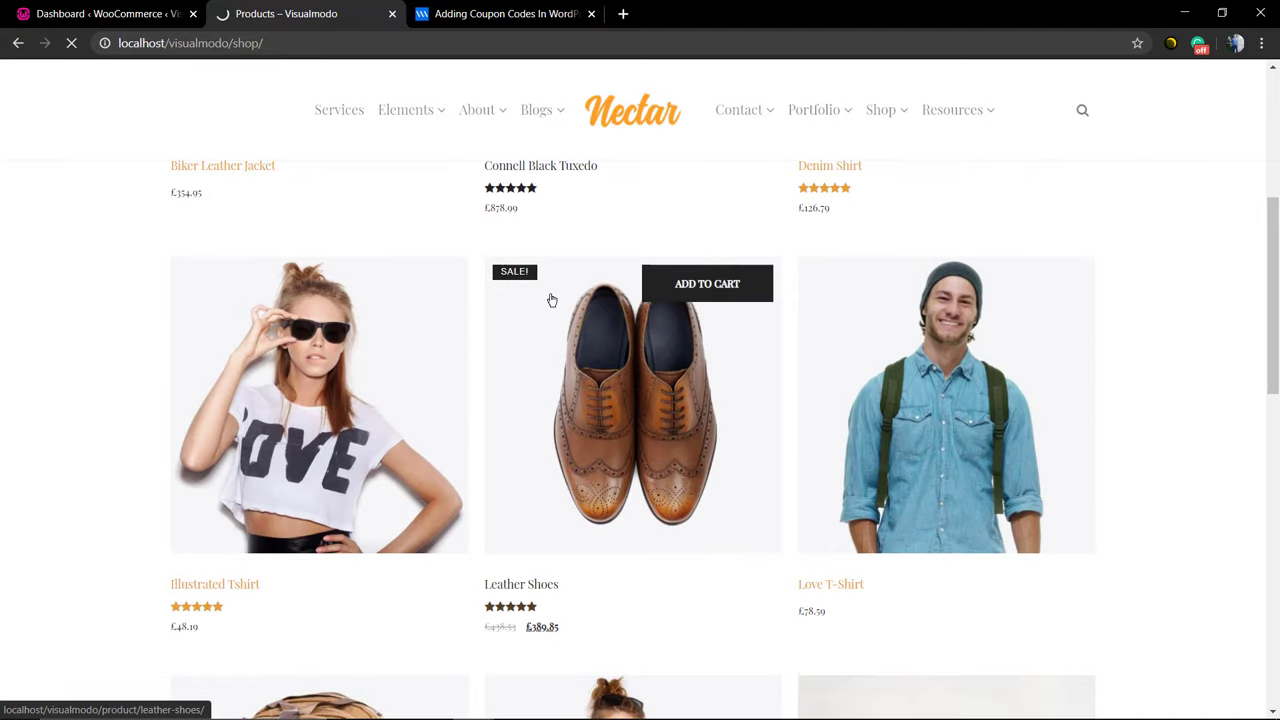
Add the Connell Black Tuxedo to the cart and try to view the cart.
{"action": "scroll", "coordinate": [560, 310], "scroll_direction": "up", "scroll_amount": 4}
{"action": "left_click", "coordinate": [538, 290]}
{"action": "left_click", "coordinate": [767, 437]}
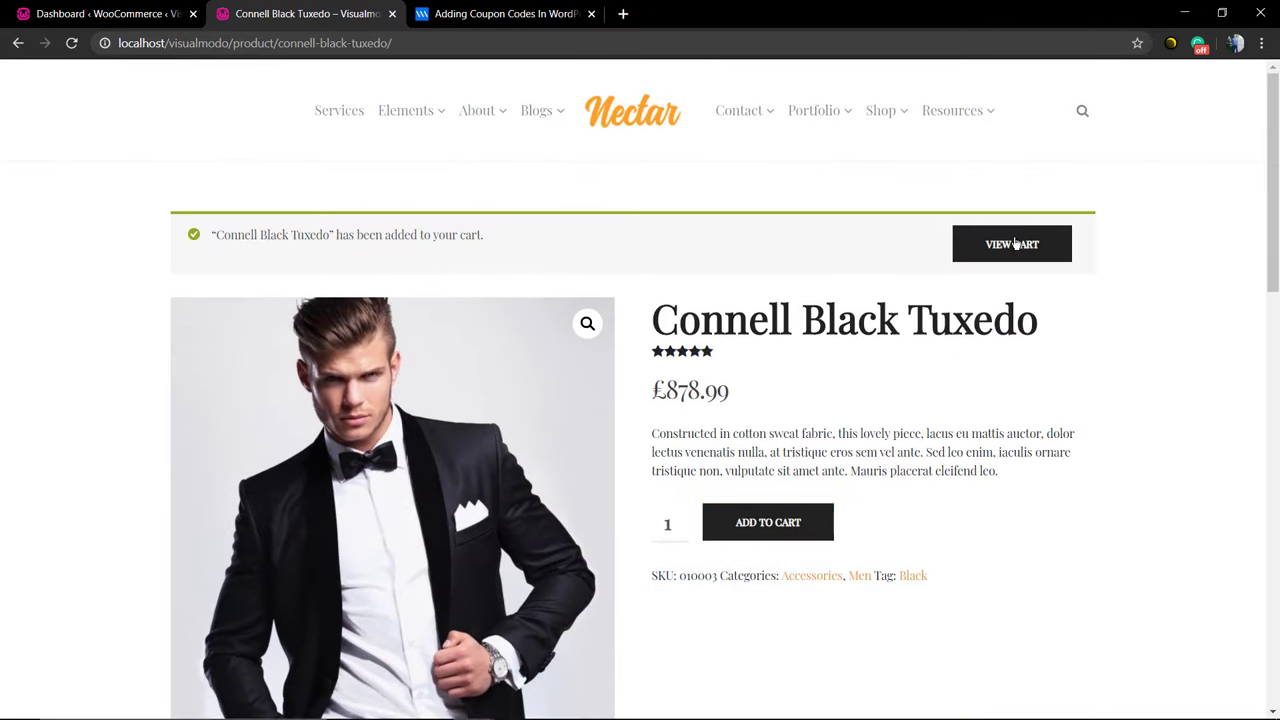
{"action": "left_click", "coordinate": [965, 245]}
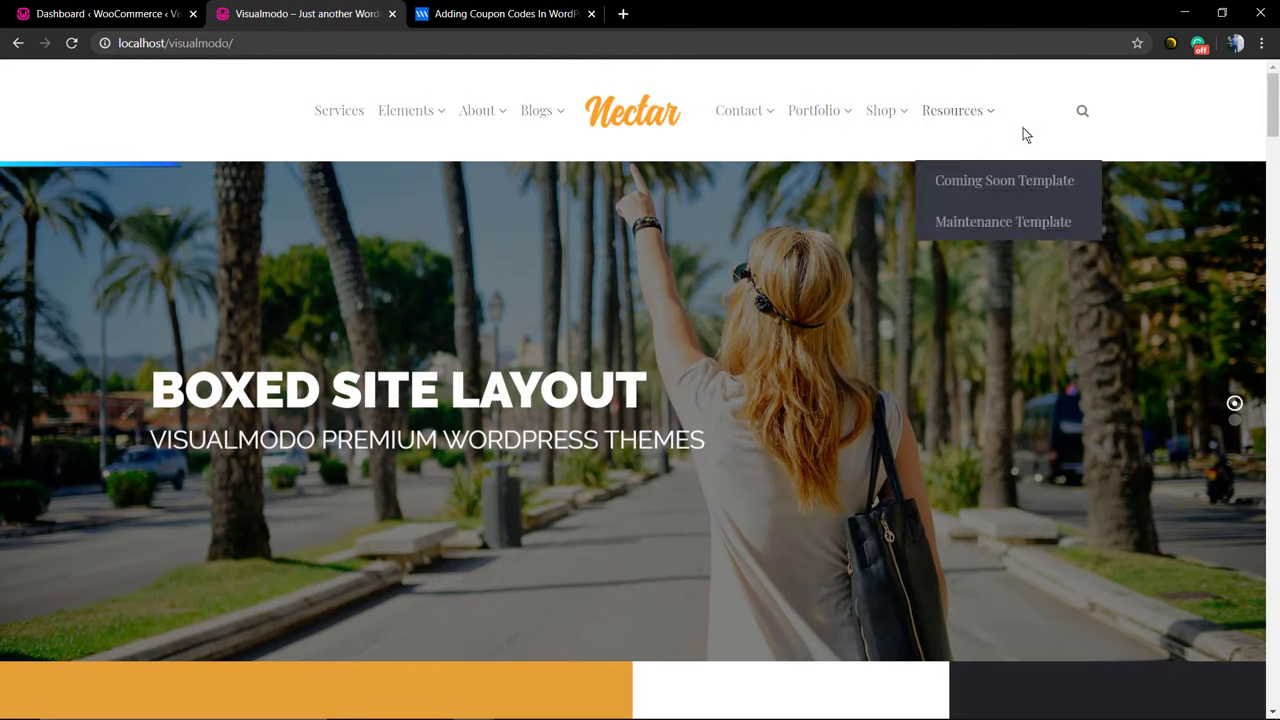
{"action": "mouse_move", "coordinate": [1021, 122]}
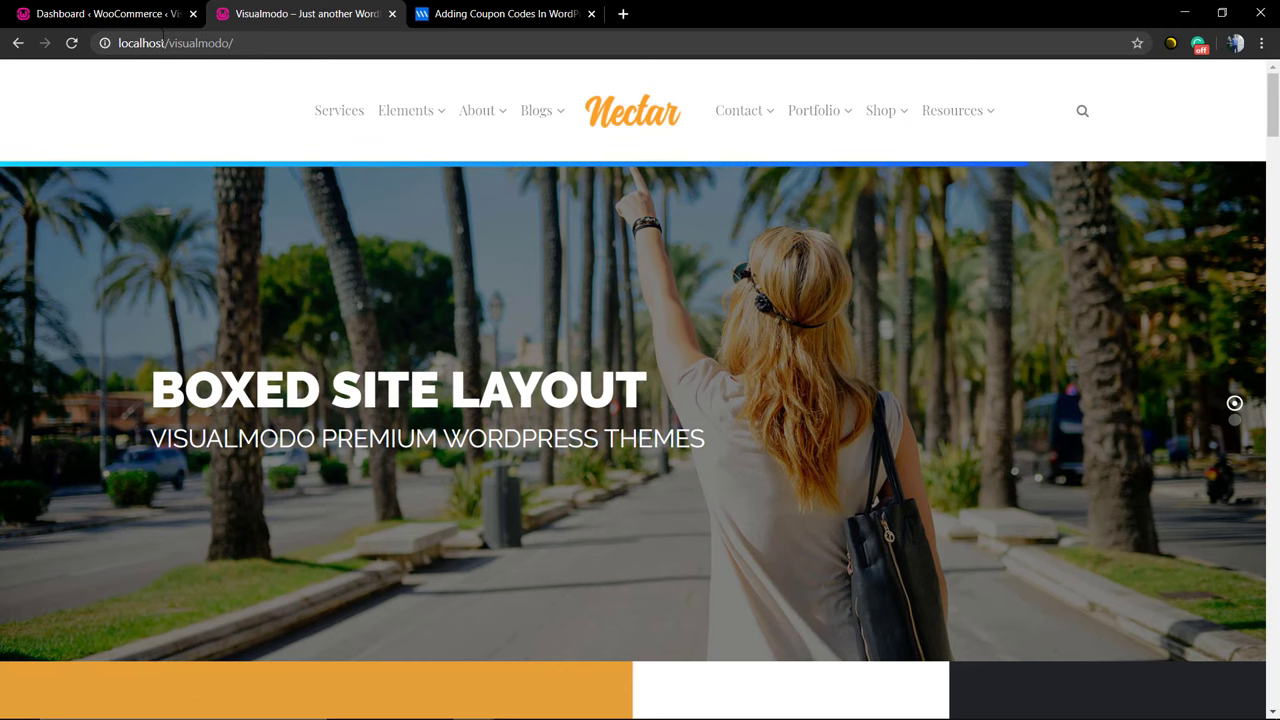
Return to the WordPress admin and open the Cart page from the pages list for editing.
{"action": "left_click", "coordinate": [100, 15]}
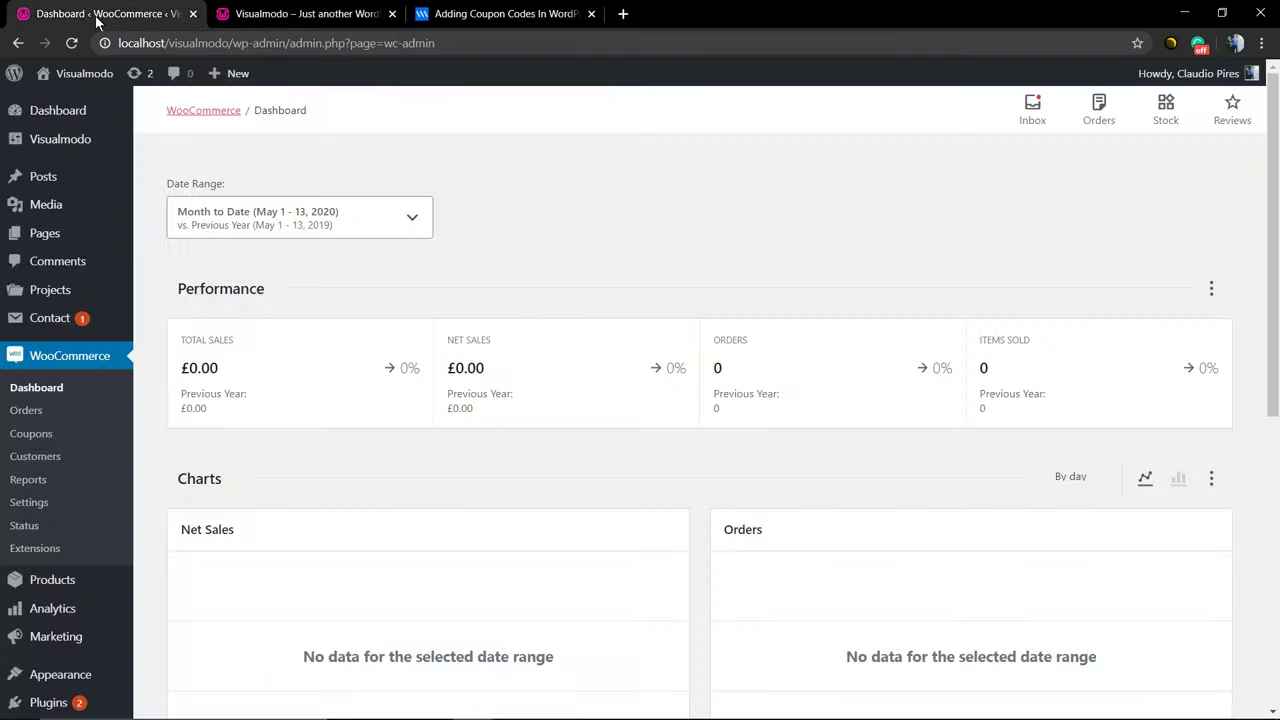
{"action": "left_click", "coordinate": [58, 233]}
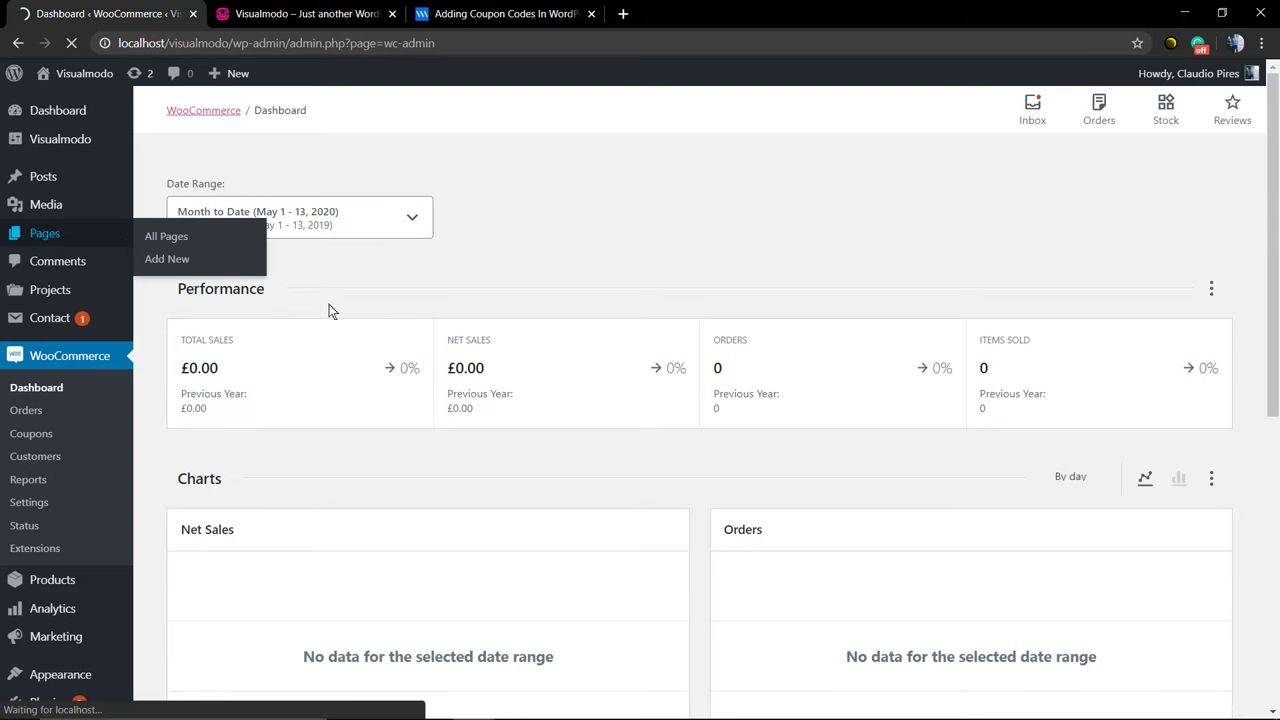
{"action": "scroll", "coordinate": [352, 268], "scroll_direction": "down", "scroll_amount": 3}
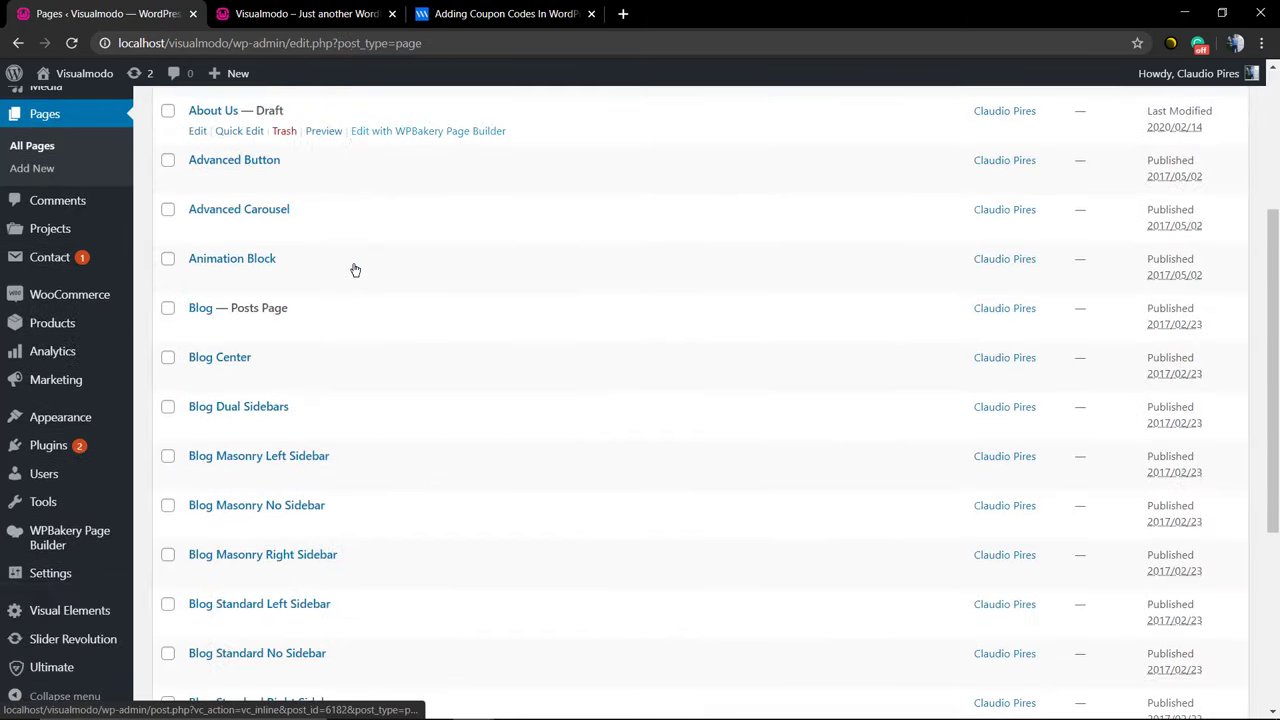
{"action": "scroll", "coordinate": [352, 268], "scroll_direction": "up", "scroll_amount": 3}
{"action": "scroll", "coordinate": [392, 296], "scroll_direction": "down", "scroll_amount": 6}
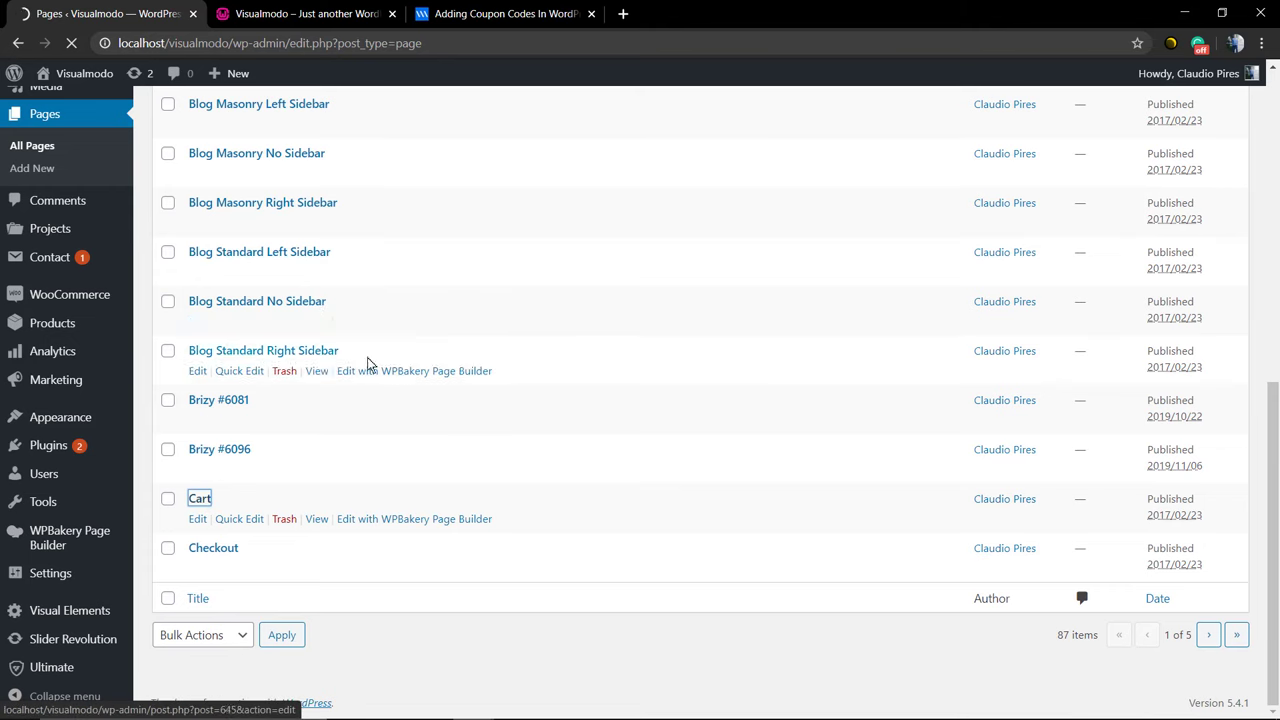
{"action": "scroll", "coordinate": [366, 354], "scroll_direction": "up", "scroll_amount": 5}
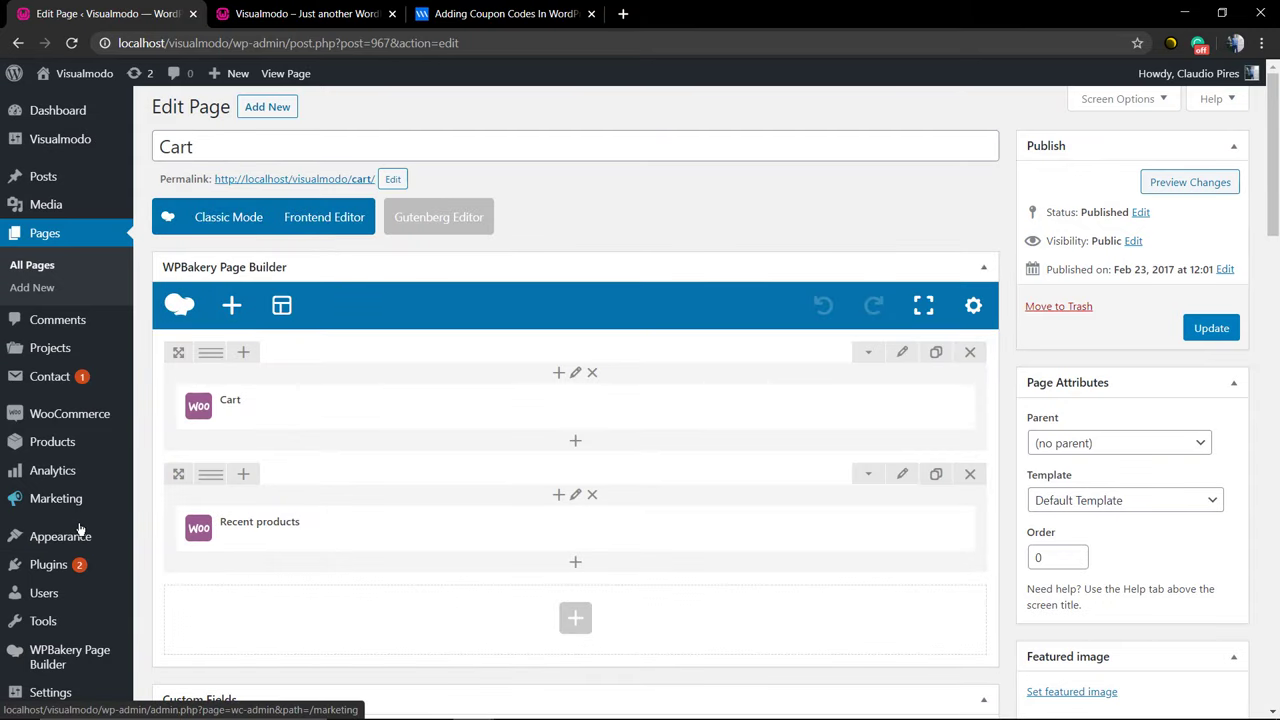
Open the WooCommerce settings, look through the Accounts & Privacy options and return to the Products settings.
{"action": "mouse_move", "coordinate": [67, 422]}
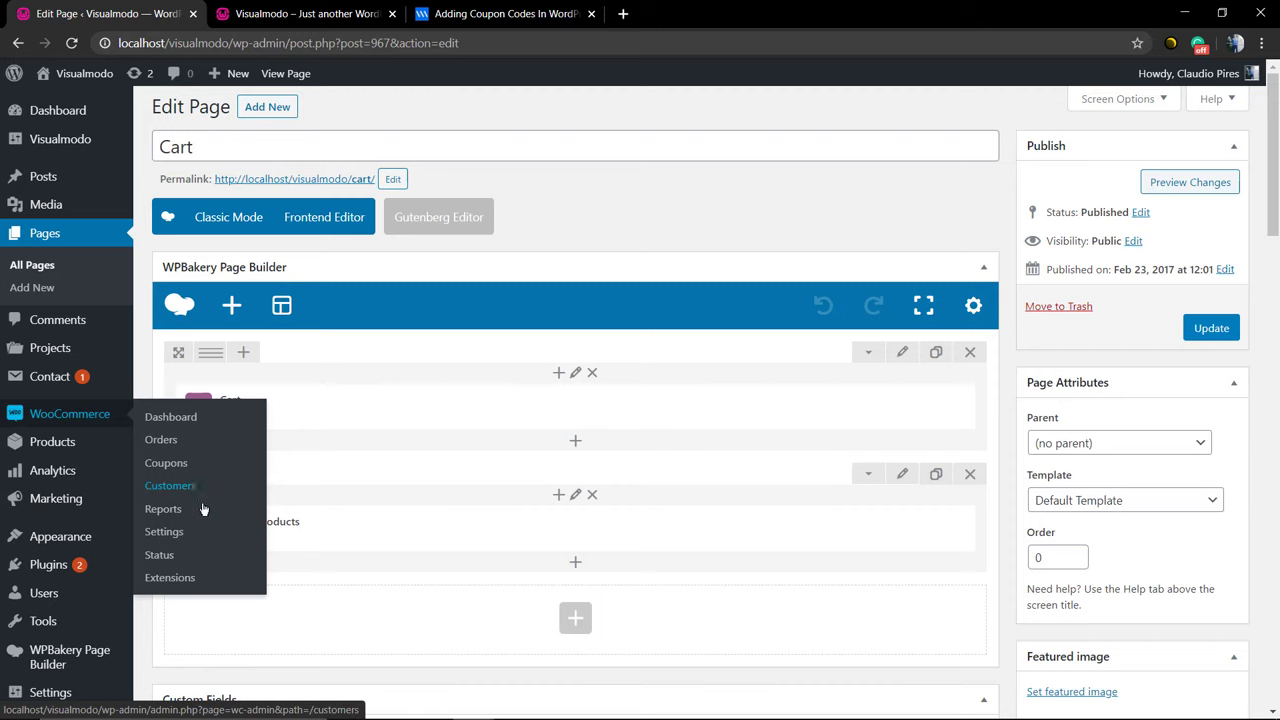
{"action": "left_click", "coordinate": [163, 532]}
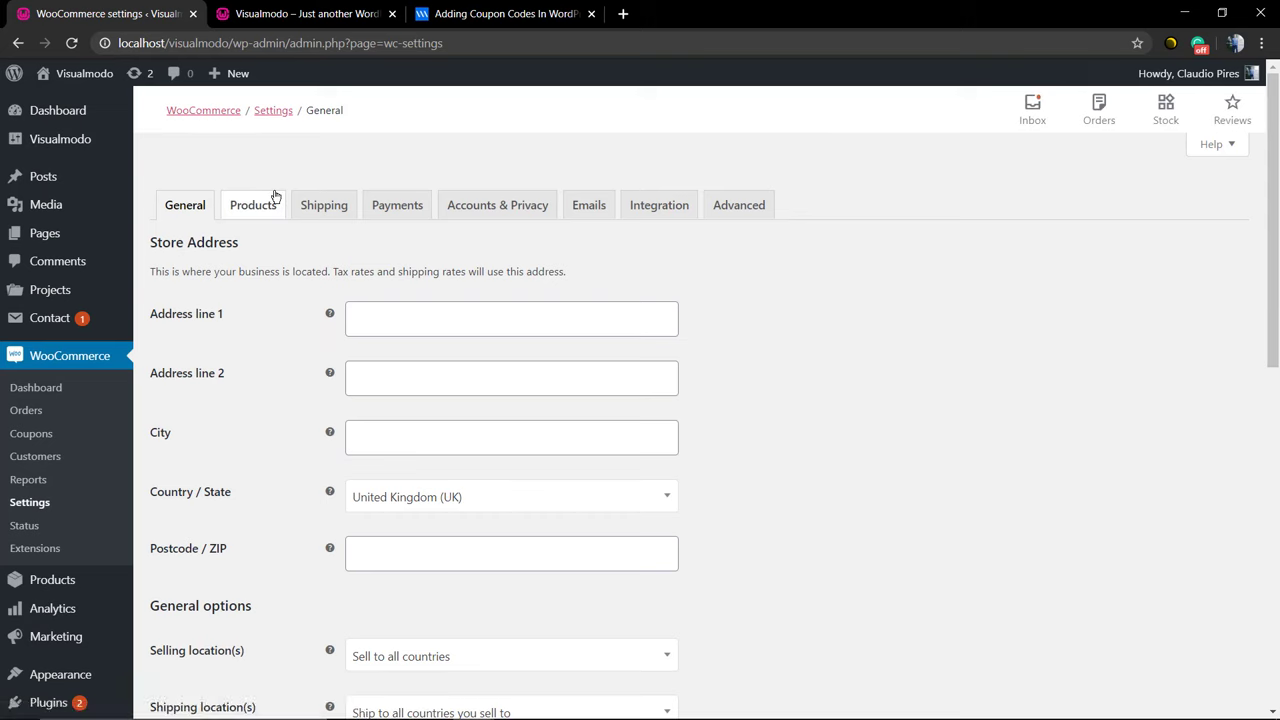
{"action": "left_click", "coordinate": [275, 196]}
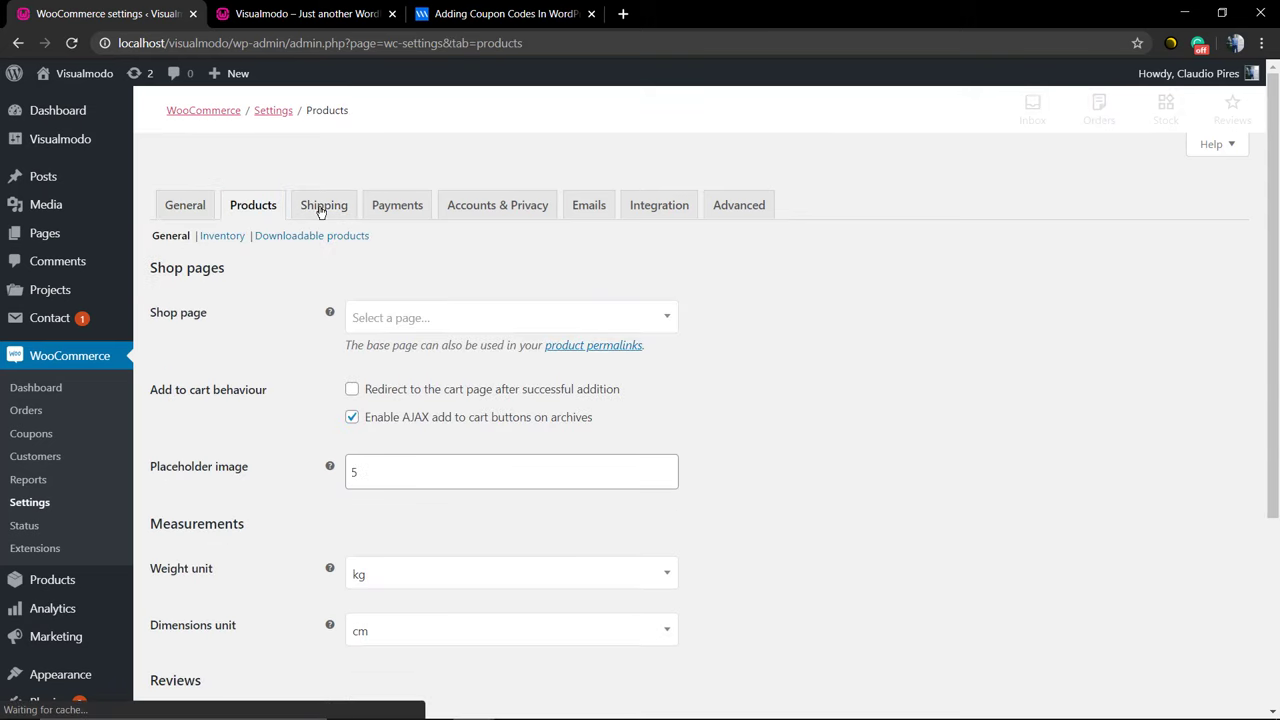
{"action": "left_click", "coordinate": [481, 220]}
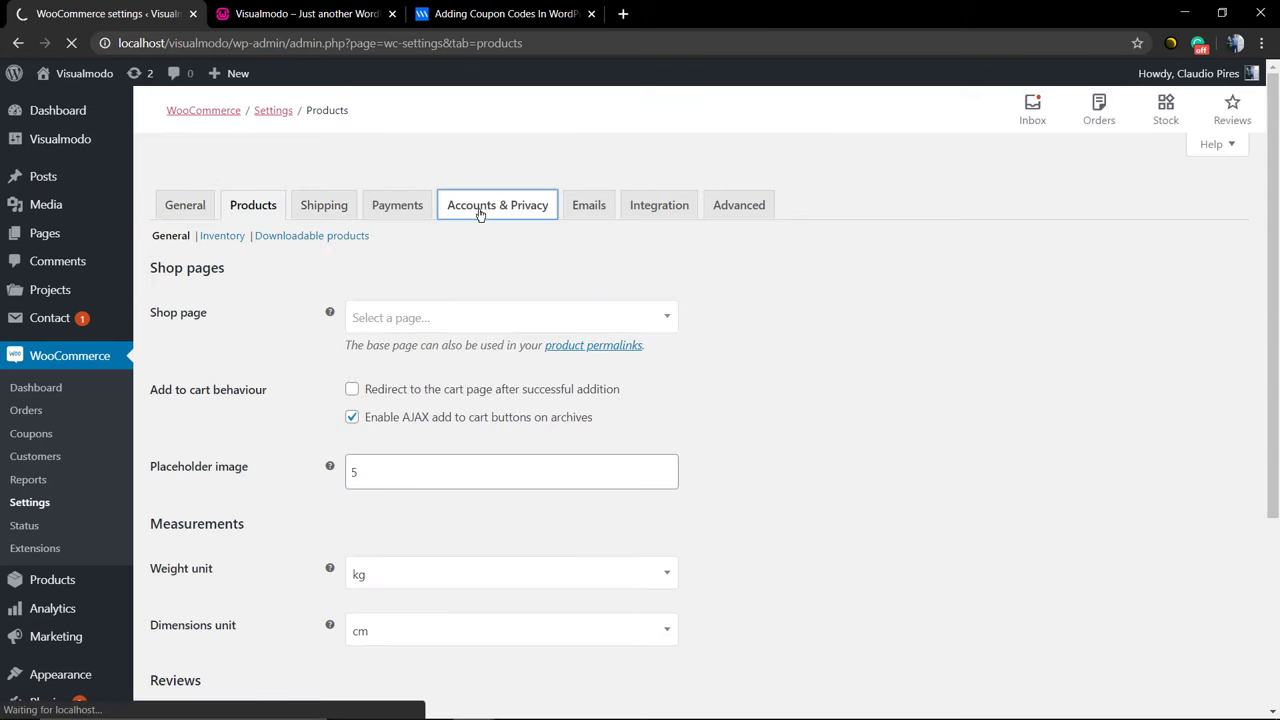
{"action": "scroll", "coordinate": [349, 321], "scroll_direction": "down", "scroll_amount": 4}
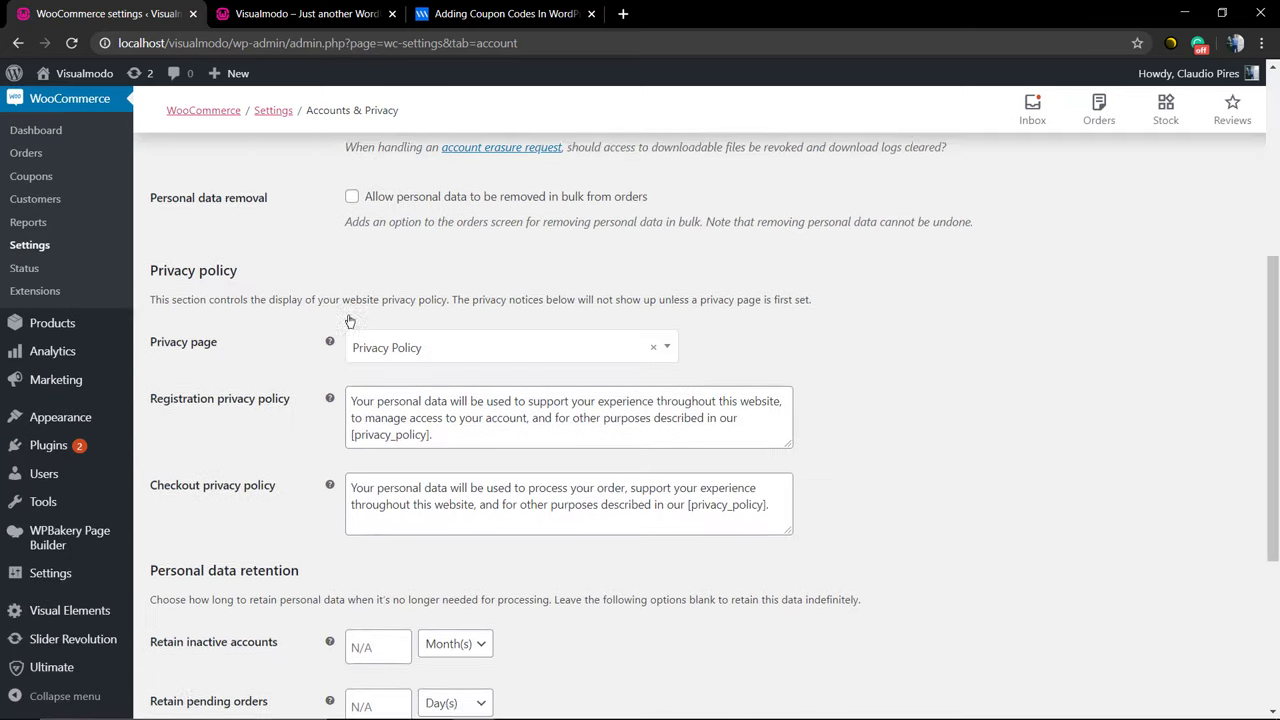
{"action": "scroll", "coordinate": [309, 349], "scroll_direction": "down", "scroll_amount": 5}
{"action": "scroll", "coordinate": [290, 362], "scroll_direction": "up", "scroll_amount": 10}
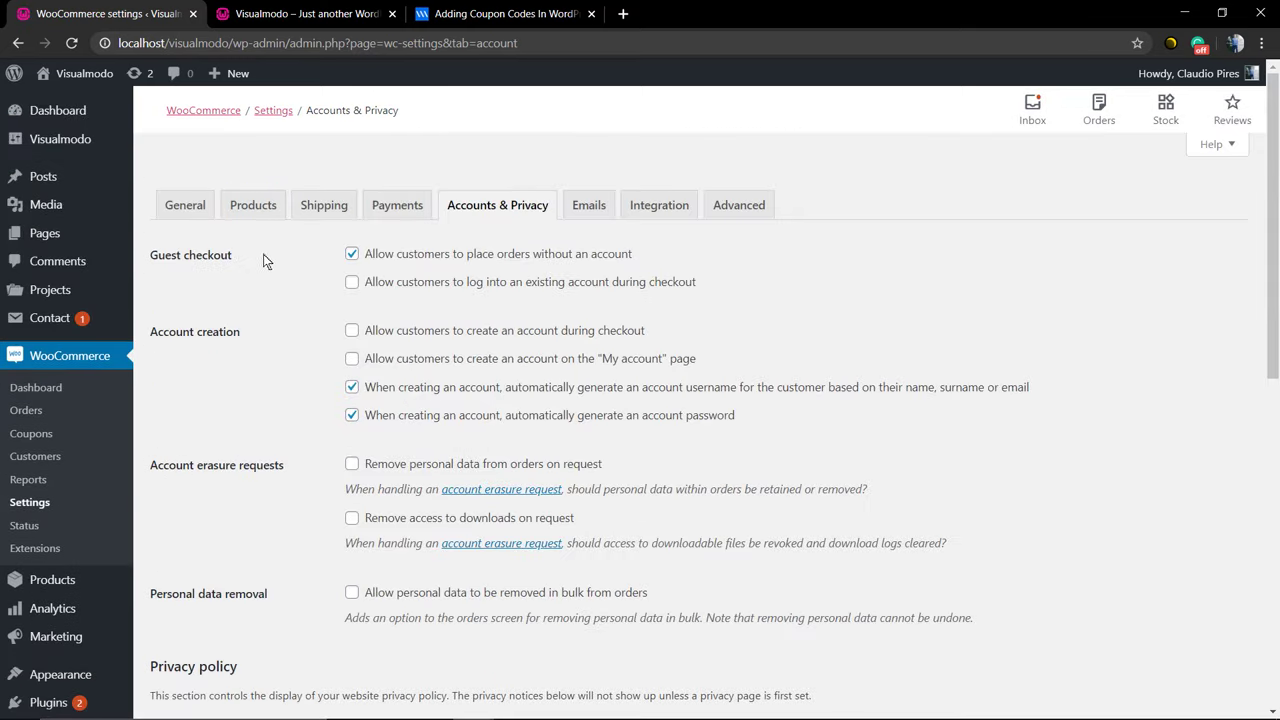
{"action": "left_click", "coordinate": [256, 207]}
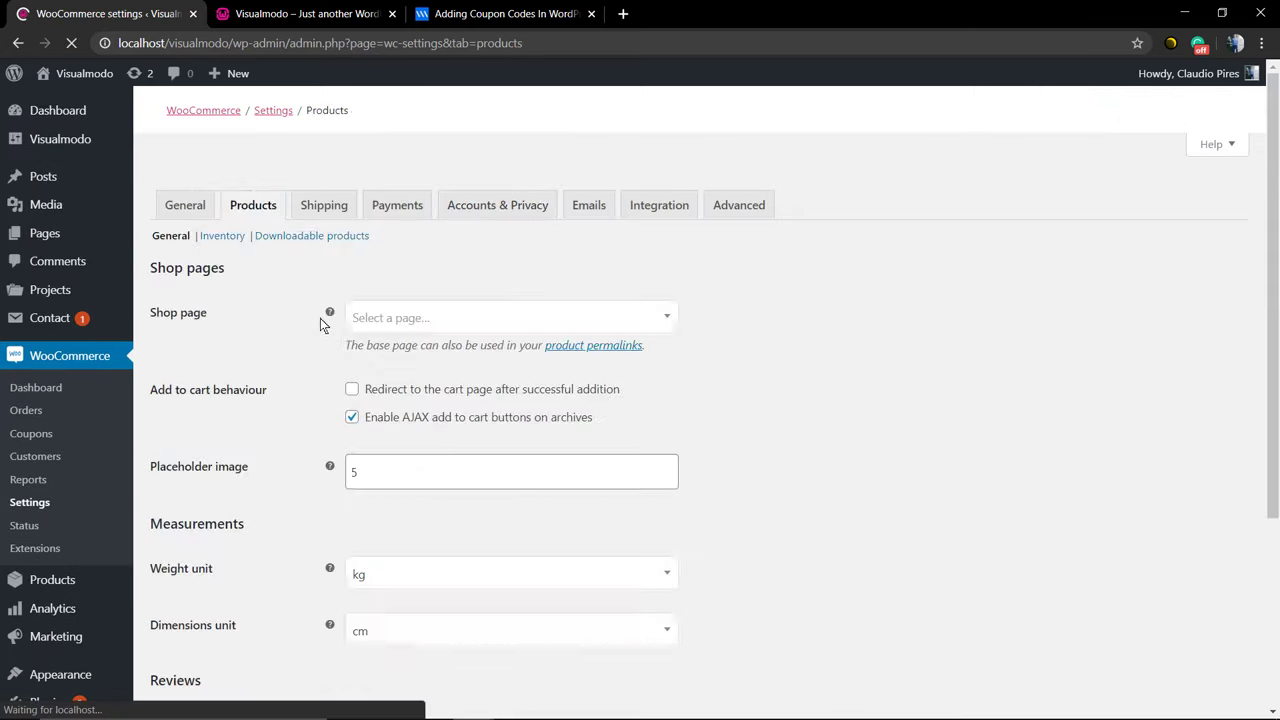
{"action": "left_click", "coordinate": [419, 320]}
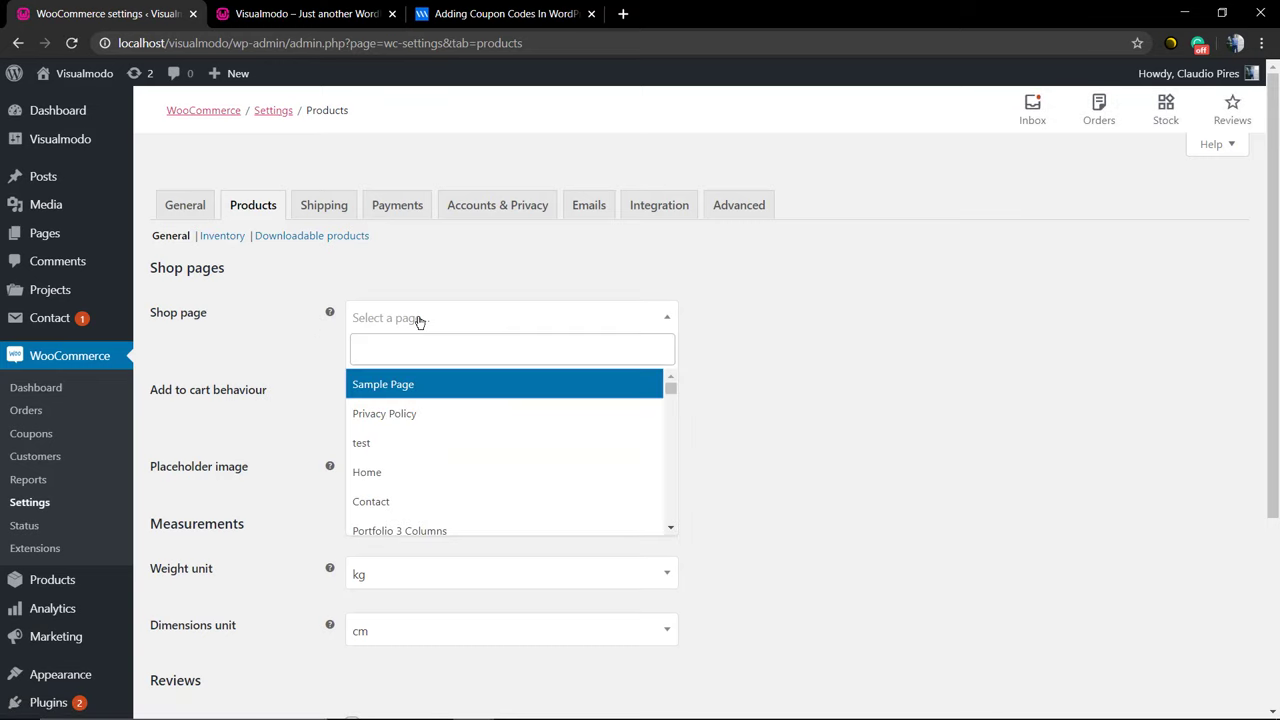
{"action": "type", "text": "shop"}
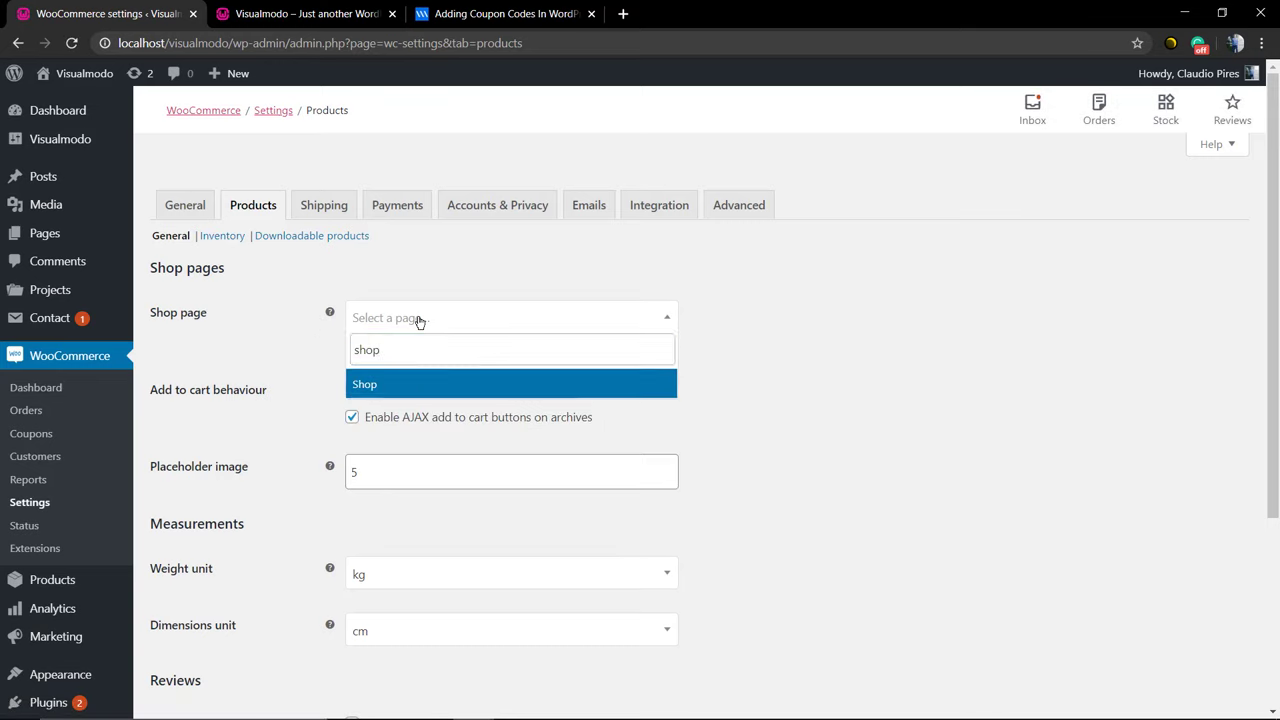
{"action": "left_click", "coordinate": [445, 410]}
Assign the Shop page as the store's shop page and save the product settings.
{"action": "left_click", "coordinate": [432, 328]}
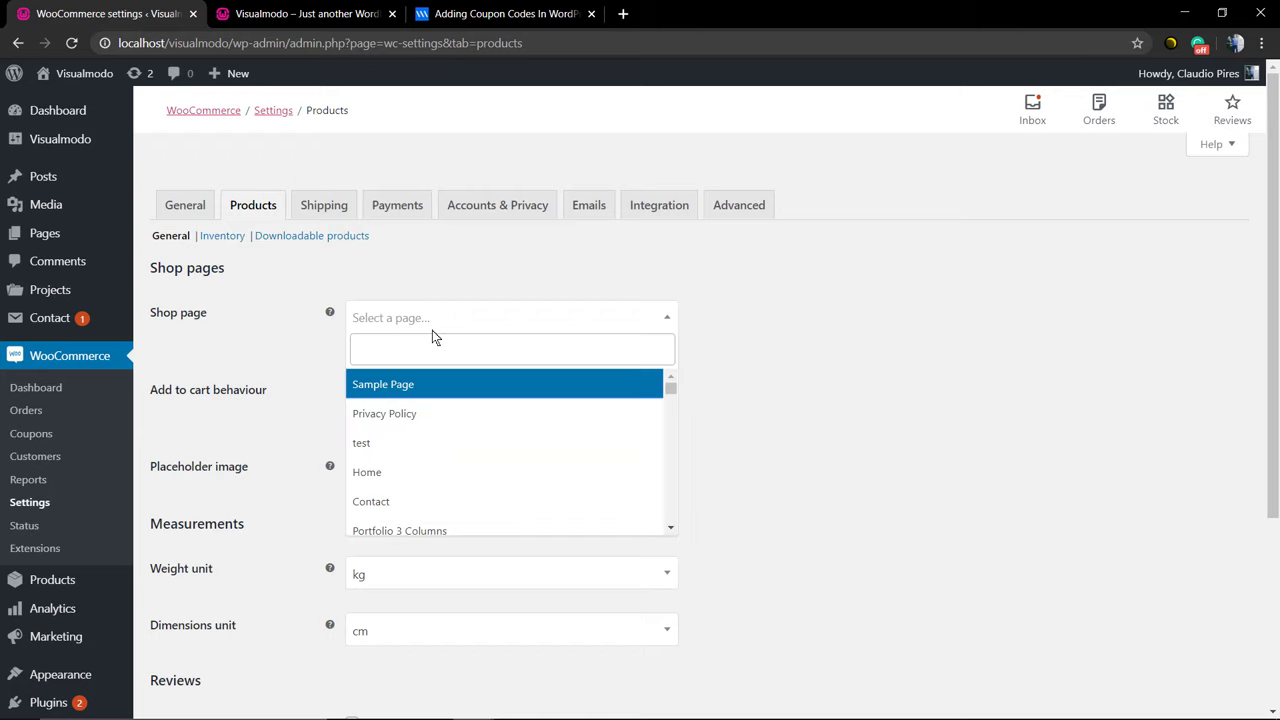
{"action": "type", "text": "shop"}
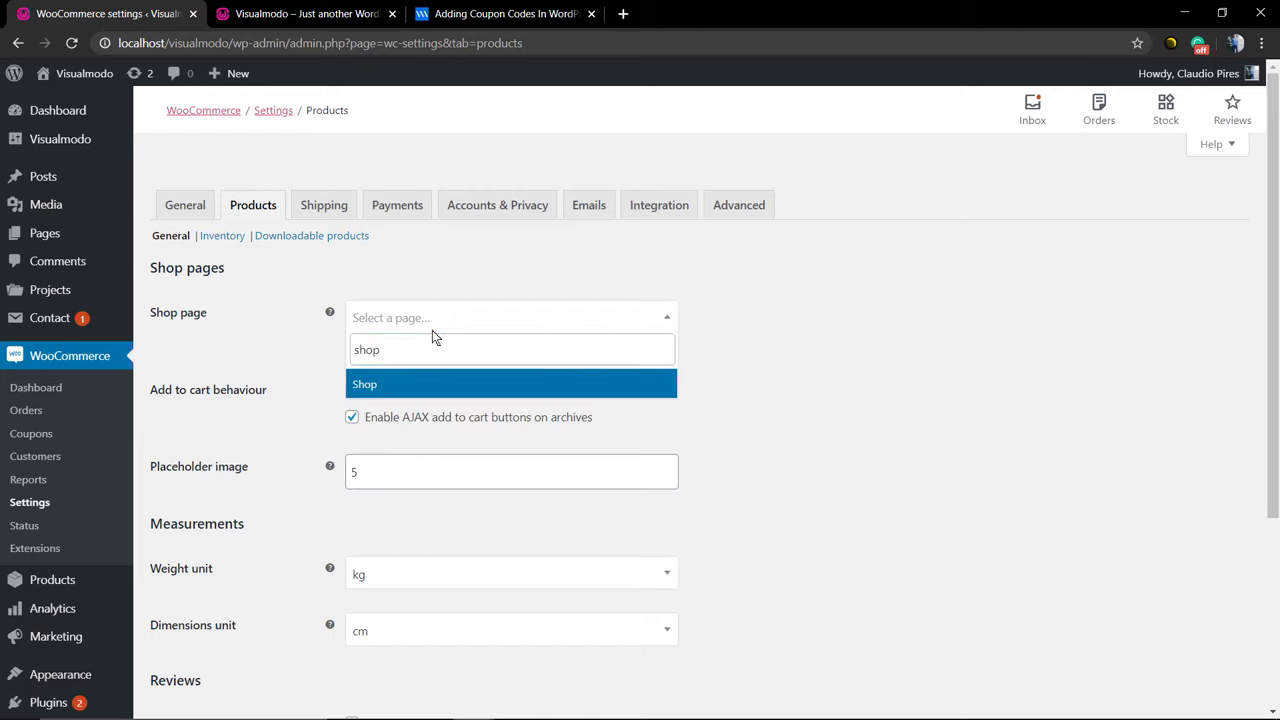
{"action": "left_click", "coordinate": [395, 389]}
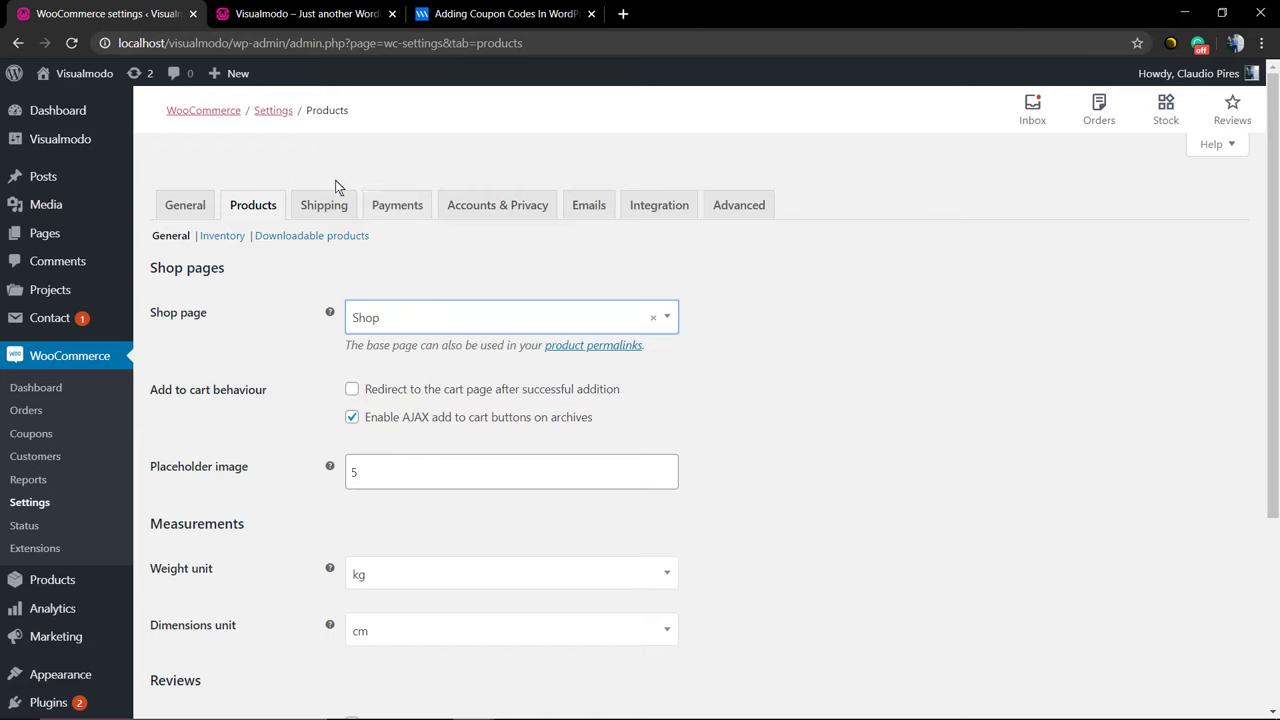
{"action": "scroll", "coordinate": [289, 334], "scroll_direction": "down", "scroll_amount": 3}
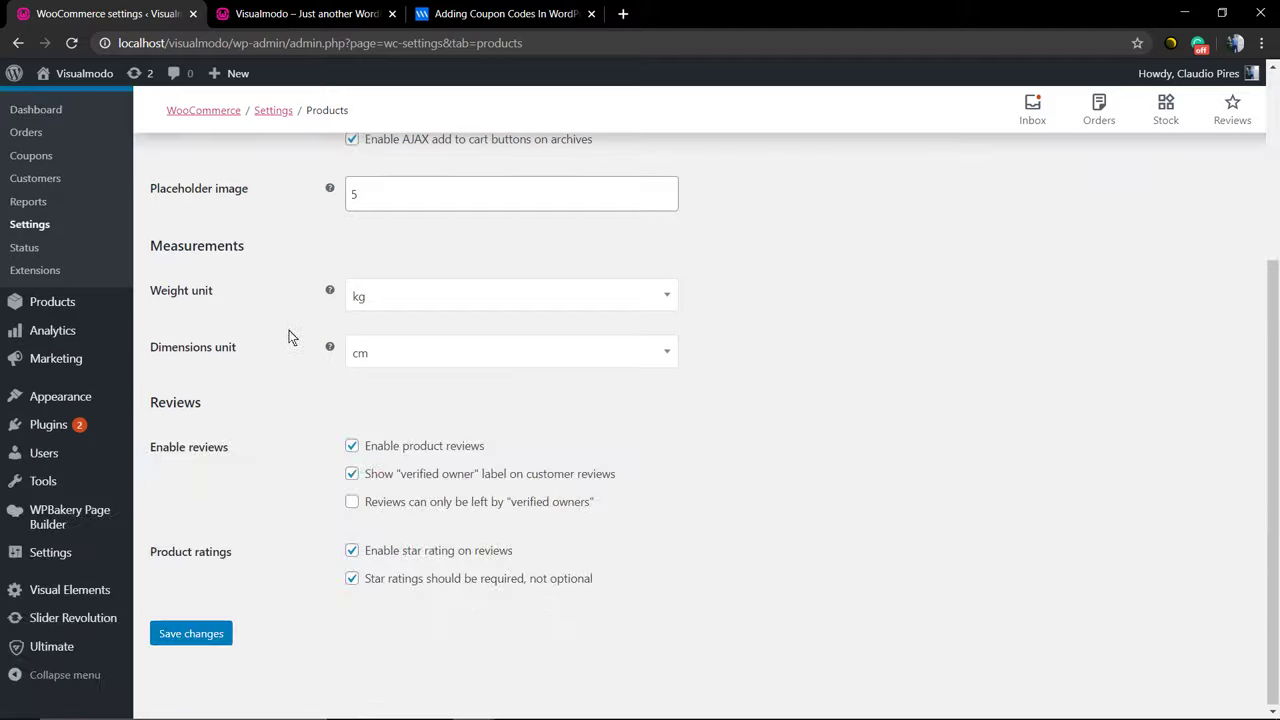
{"action": "left_click", "coordinate": [212, 633]}
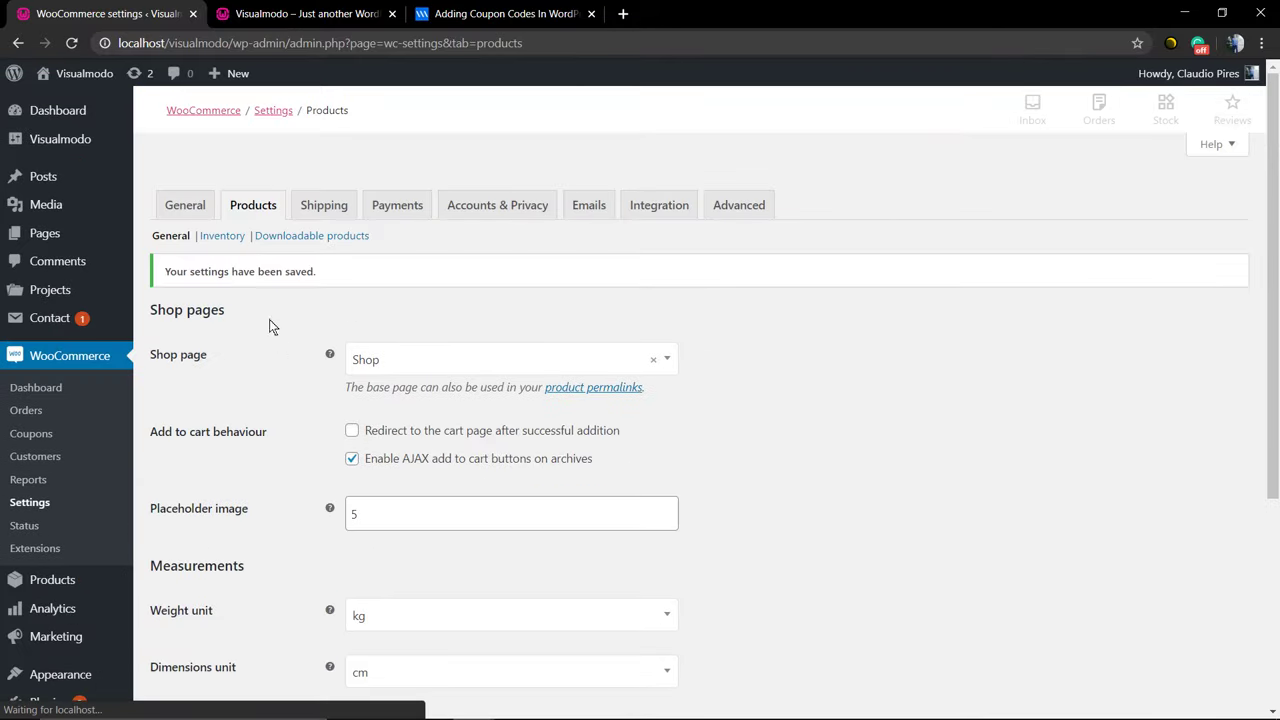
Look through the Shipping and Accounts & Privacy settings and bring up the page setup in the Advanced settings.
{"action": "left_click", "coordinate": [338, 205]}
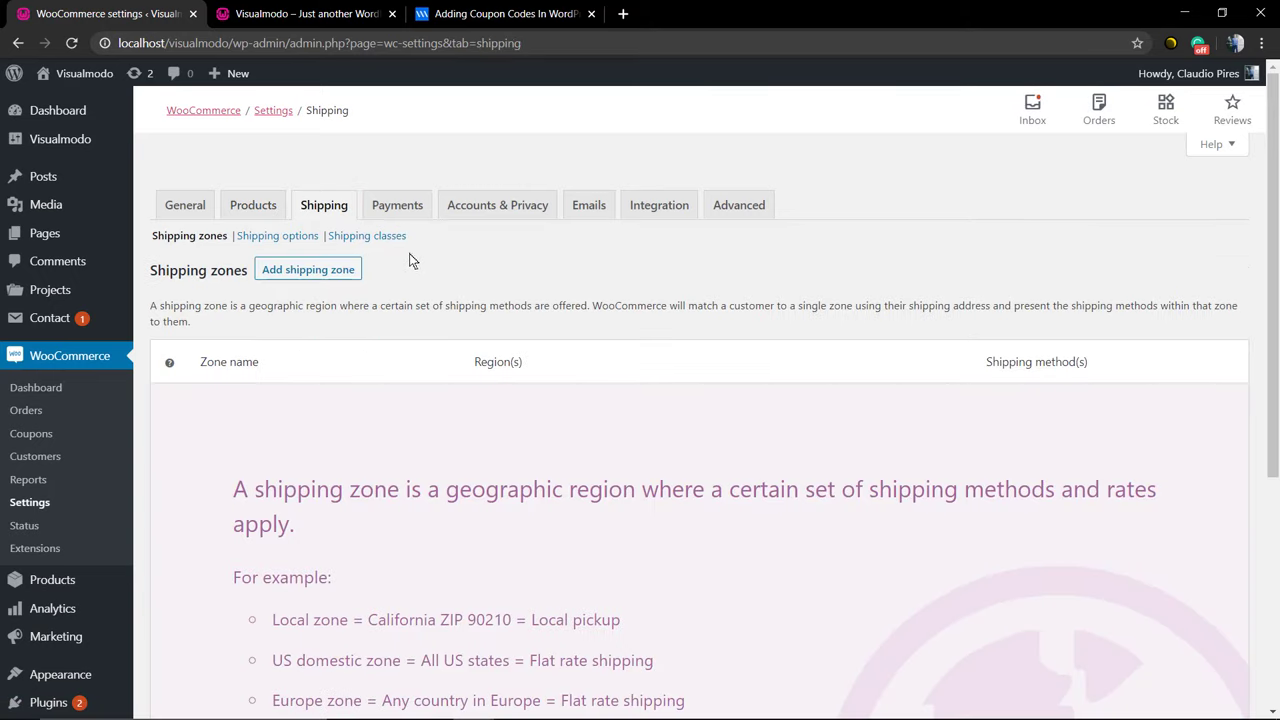
{"action": "left_click", "coordinate": [404, 207]}
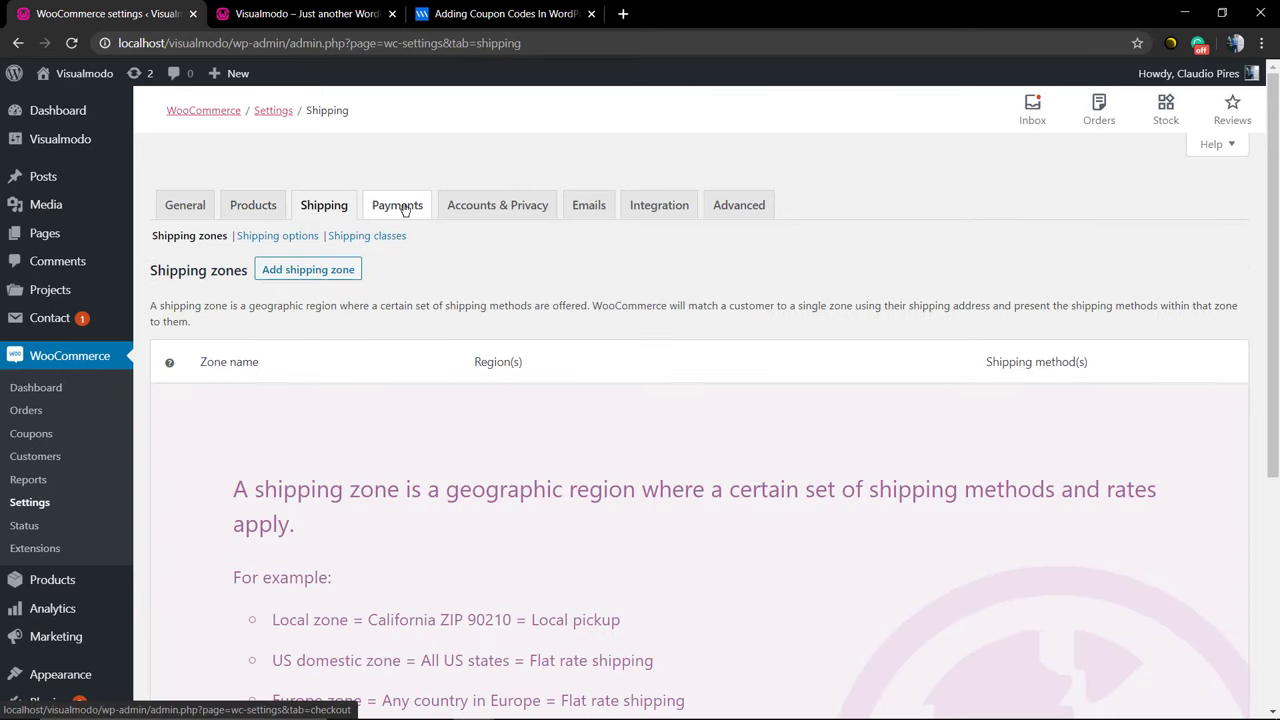
{"action": "left_click", "coordinate": [493, 204]}
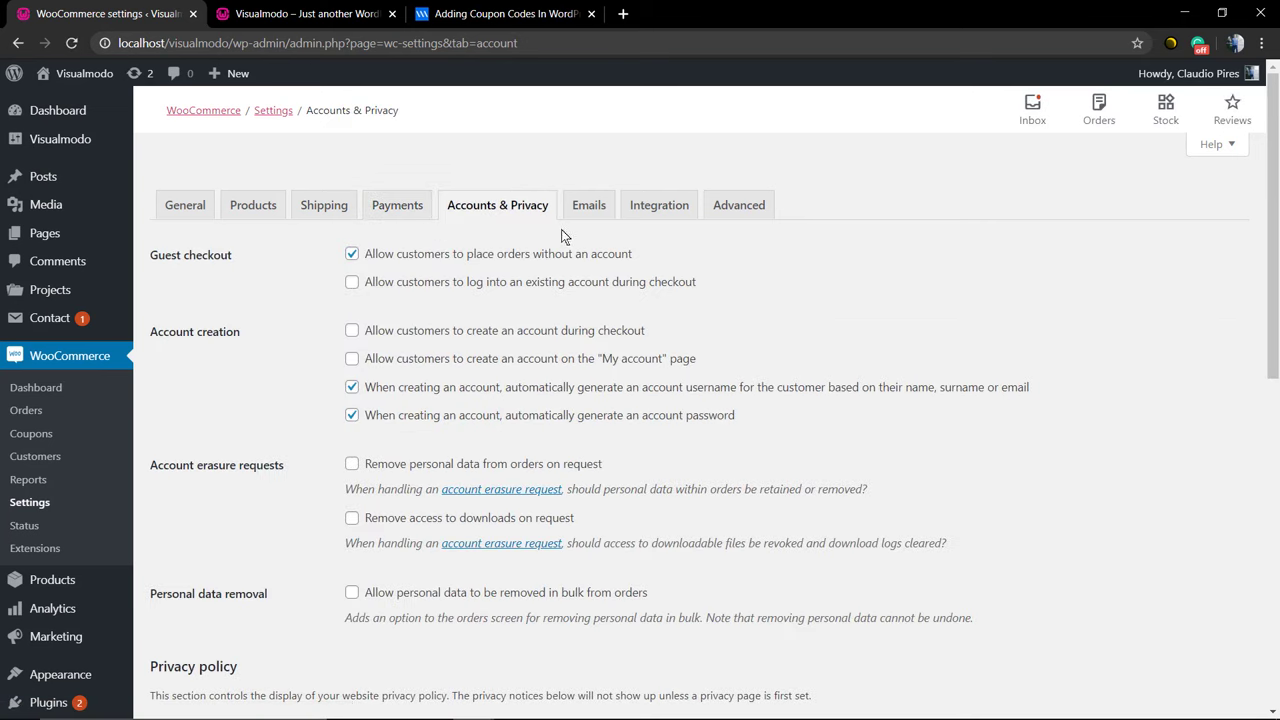
{"action": "left_click", "coordinate": [718, 210]}
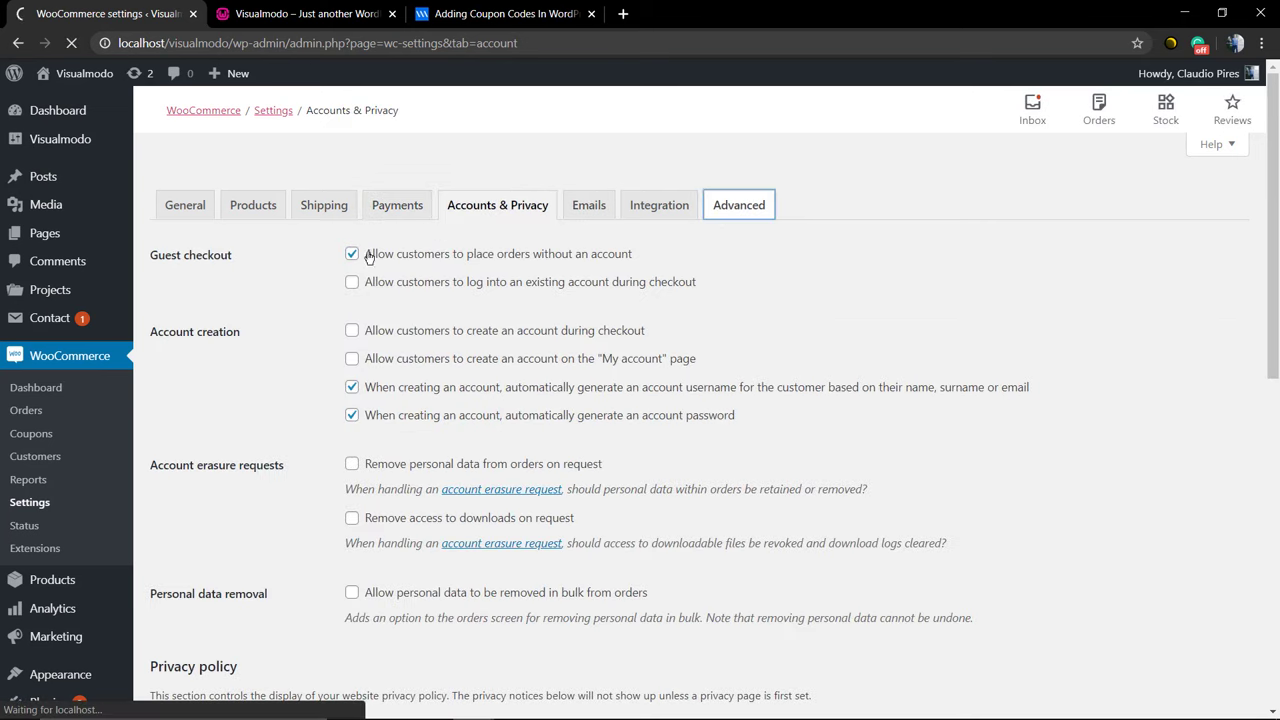
{"action": "scroll", "coordinate": [300, 317], "scroll_direction": "down", "scroll_amount": 1}
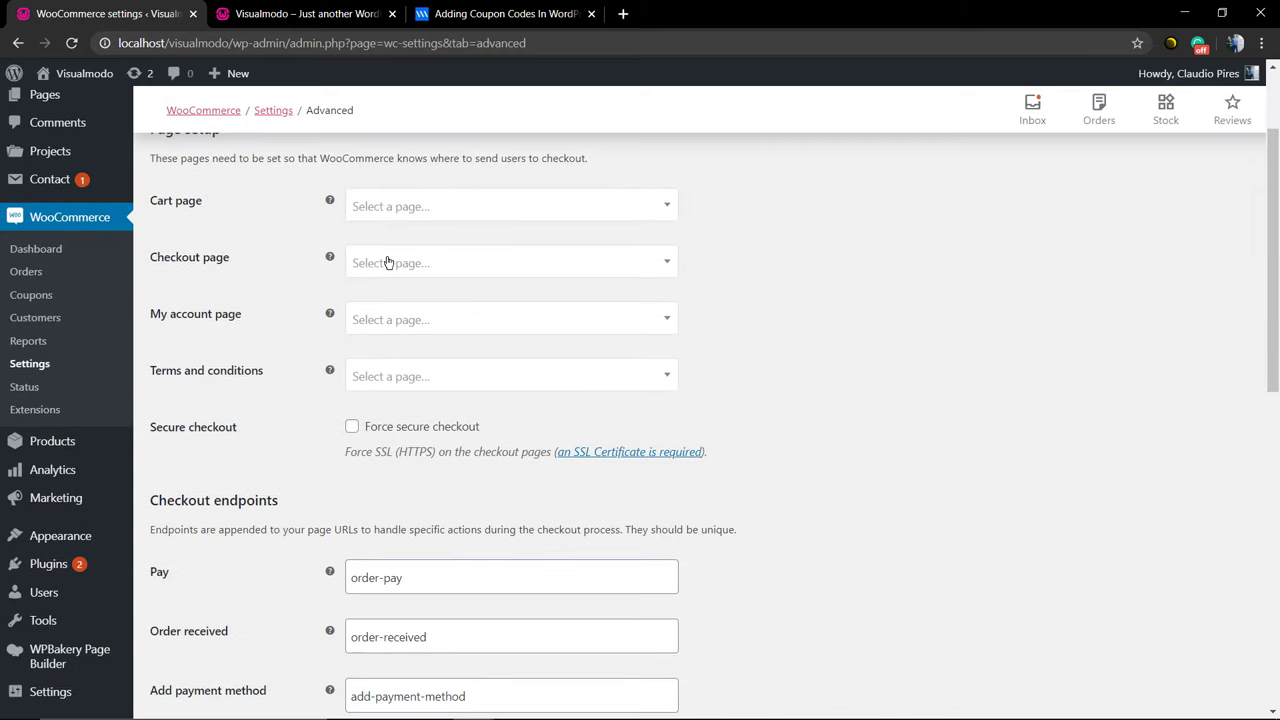
Assign Cart as the cart page and Checkout as the checkout page in the page setup.
{"action": "left_click", "coordinate": [460, 205]}
{"action": "type", "text": "cart"}
{"action": "left_click", "coordinate": [407, 272]}
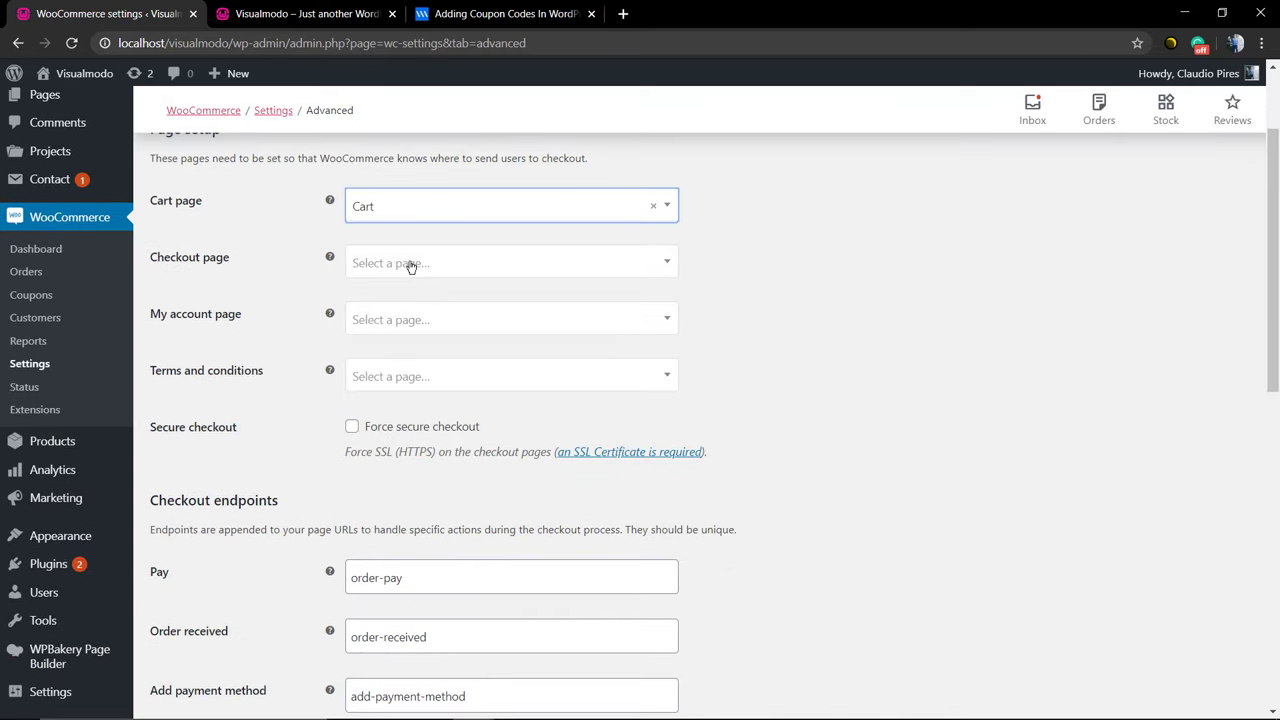
{"action": "left_click", "coordinate": [410, 265]}
{"action": "type", "text": "che"}
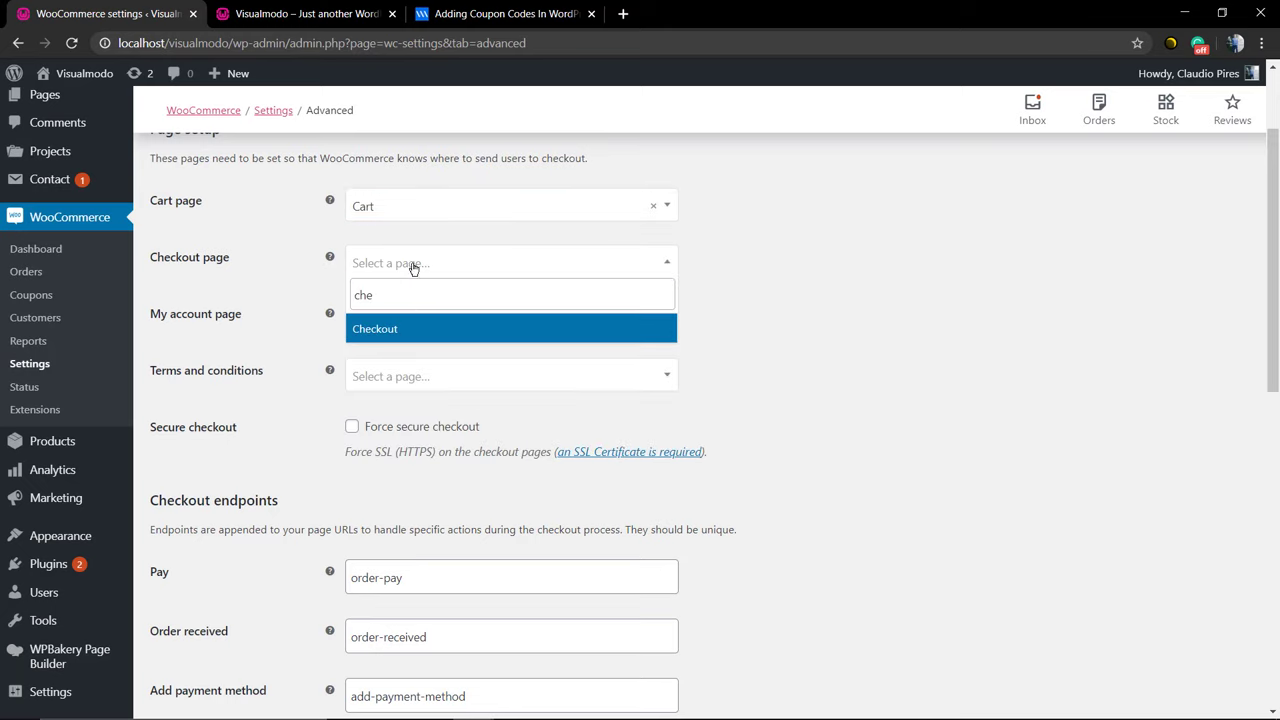
{"action": "left_click", "coordinate": [441, 332]}
Assign My Account as the my account page in the page setup and save the advanced settings.
{"action": "left_click", "coordinate": [424, 322]}
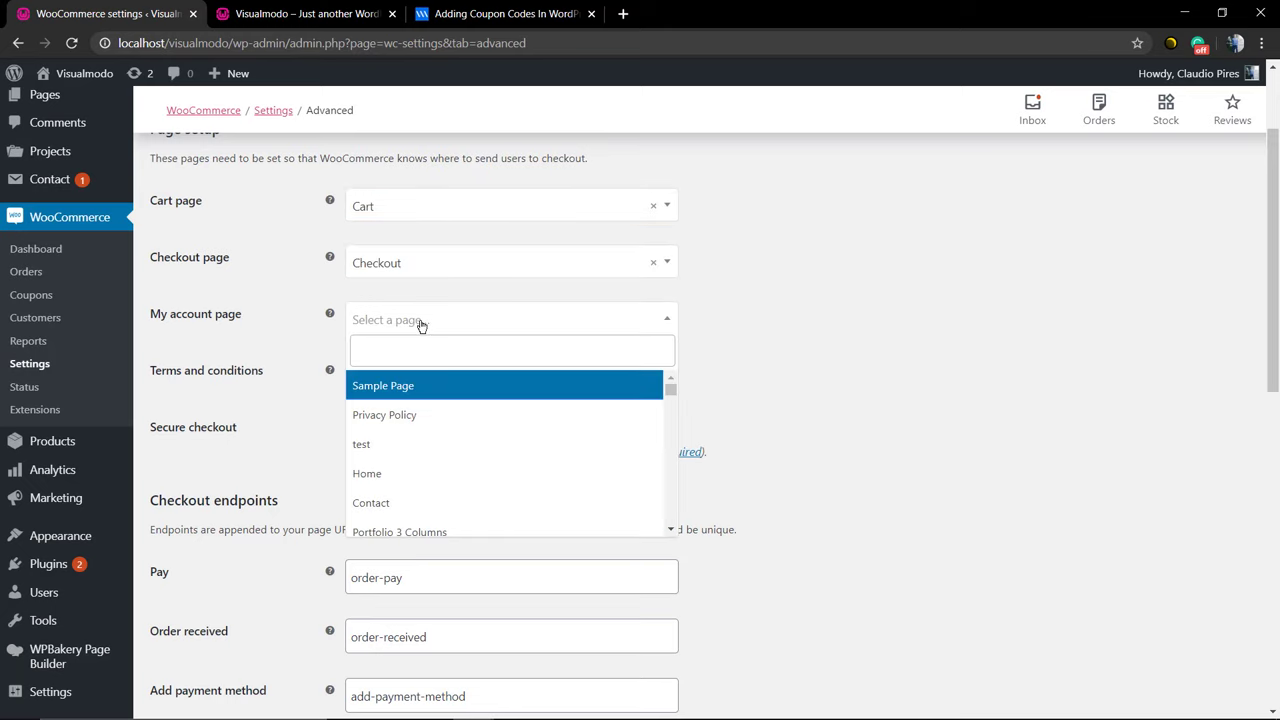
{"action": "type", "text": "a"}
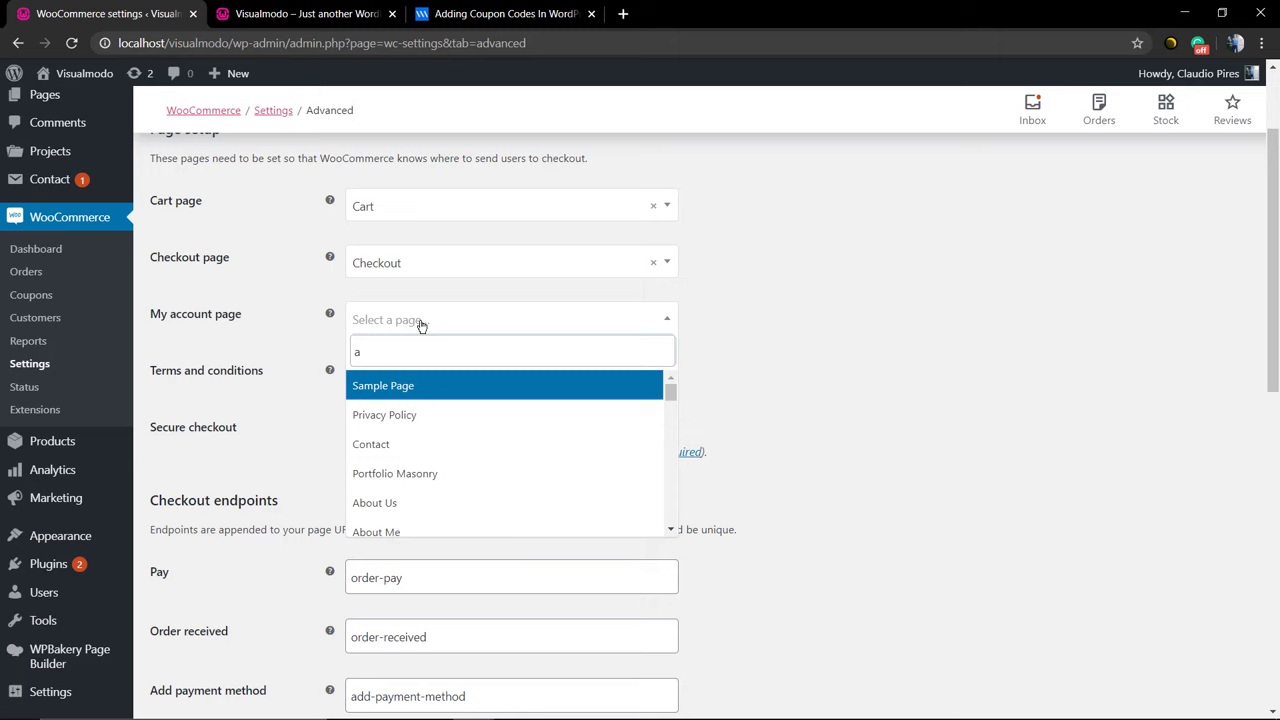
{"action": "type", "text": "cc"}
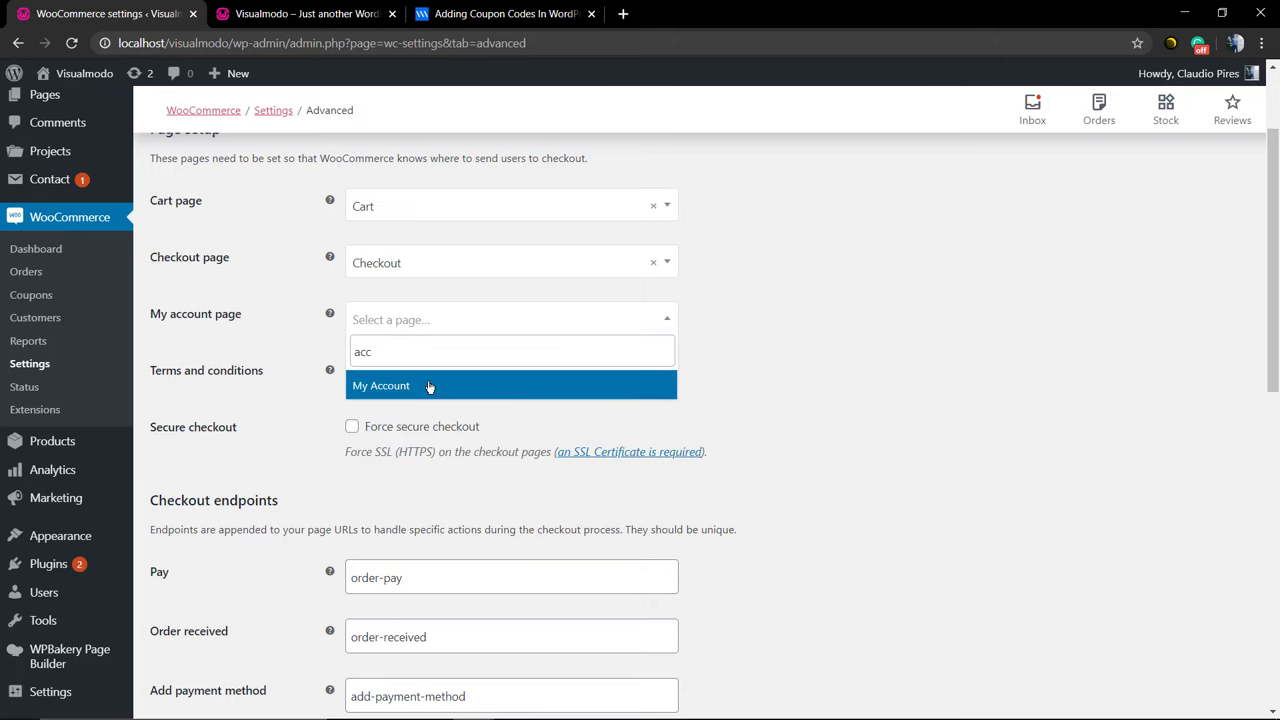
{"action": "left_click", "coordinate": [428, 386]}
{"action": "scroll", "coordinate": [274, 346], "scroll_direction": "down", "scroll_amount": 10}
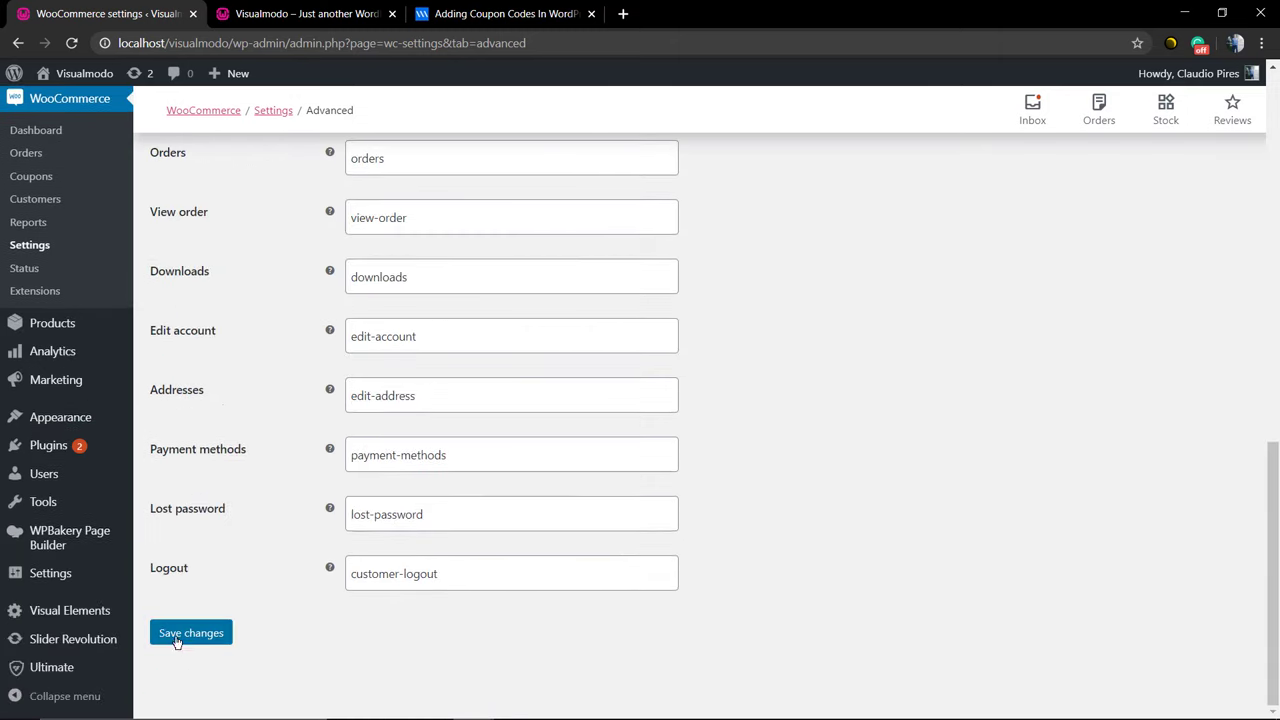
{"action": "left_click", "coordinate": [175, 640]}
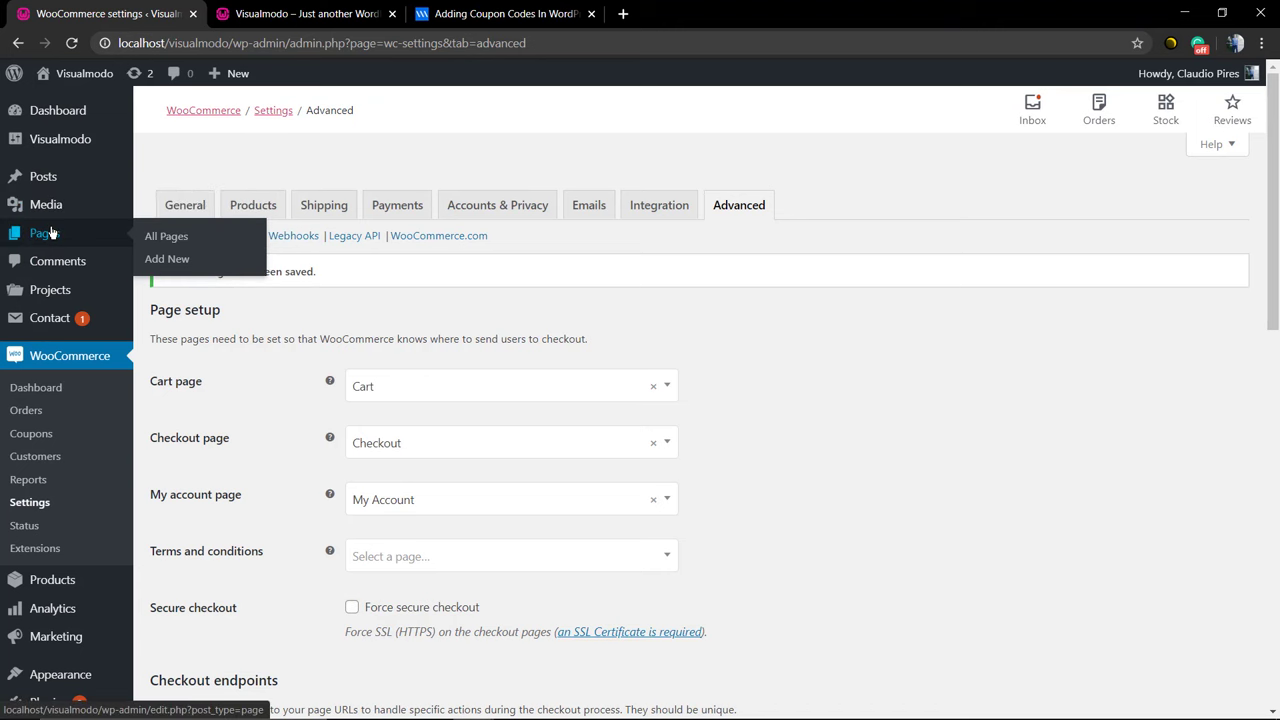
Find the Cart page in the list of all pages and open it for editing.
{"action": "left_click", "coordinate": [91, 242]}
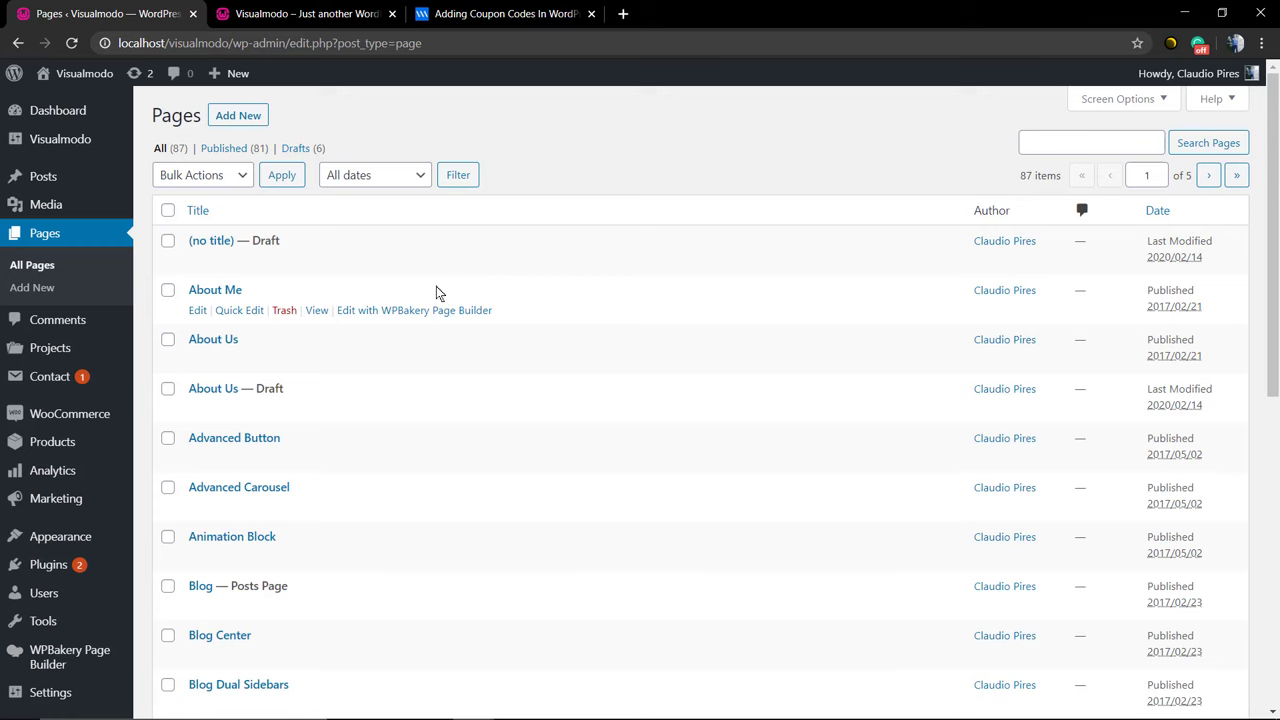
{"action": "scroll", "coordinate": [335, 345], "scroll_direction": "down", "scroll_amount": 2}
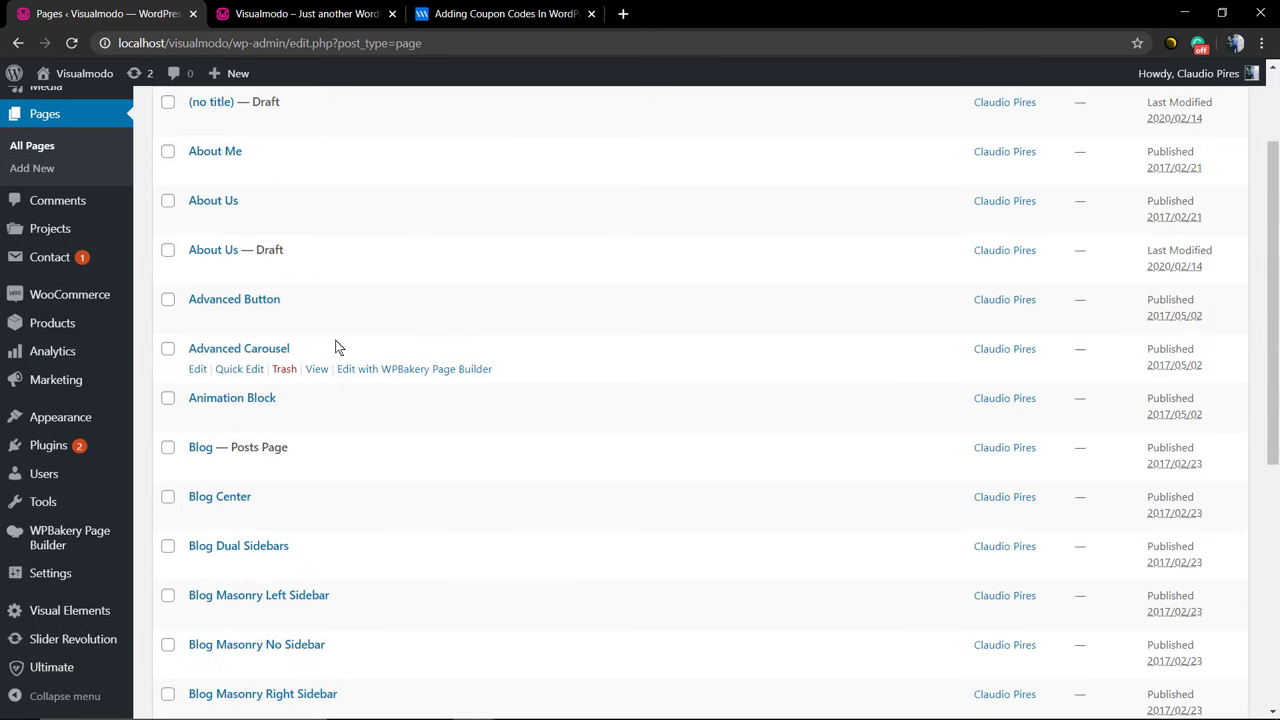
{"action": "scroll", "coordinate": [335, 345], "scroll_direction": "down", "scroll_amount": 5}
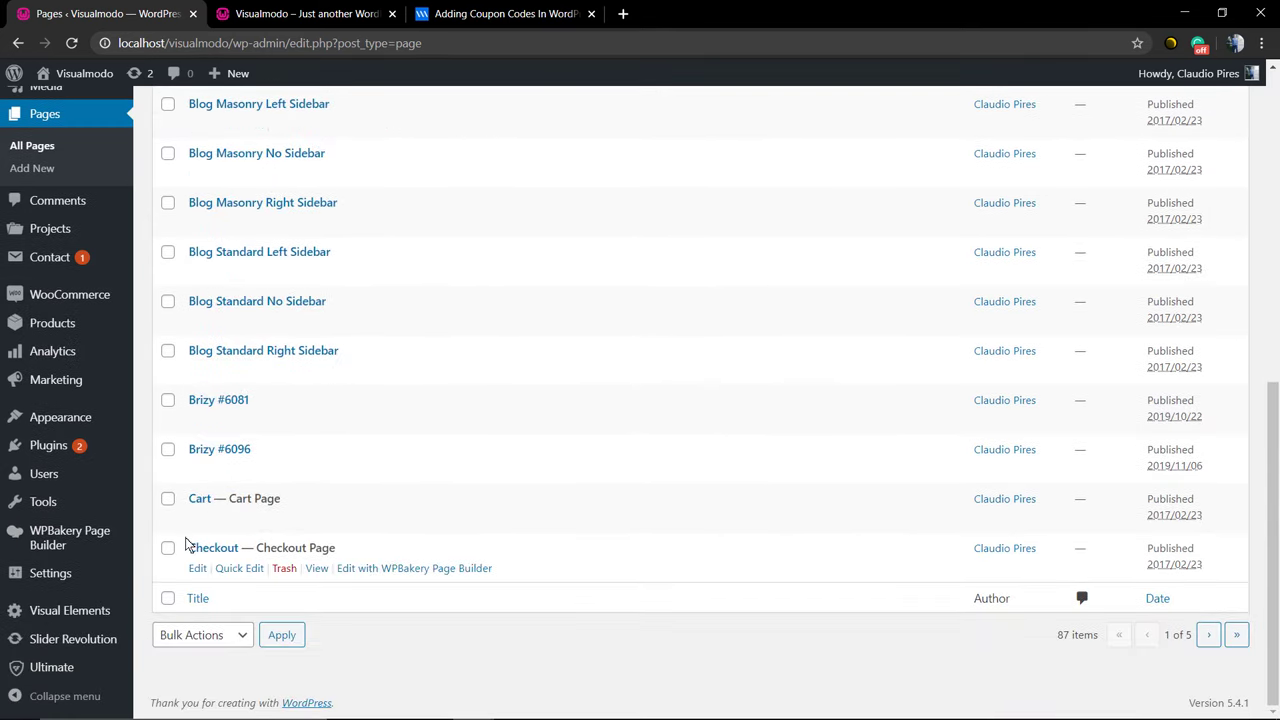
{"action": "triple_click", "coordinate": [255, 498]}
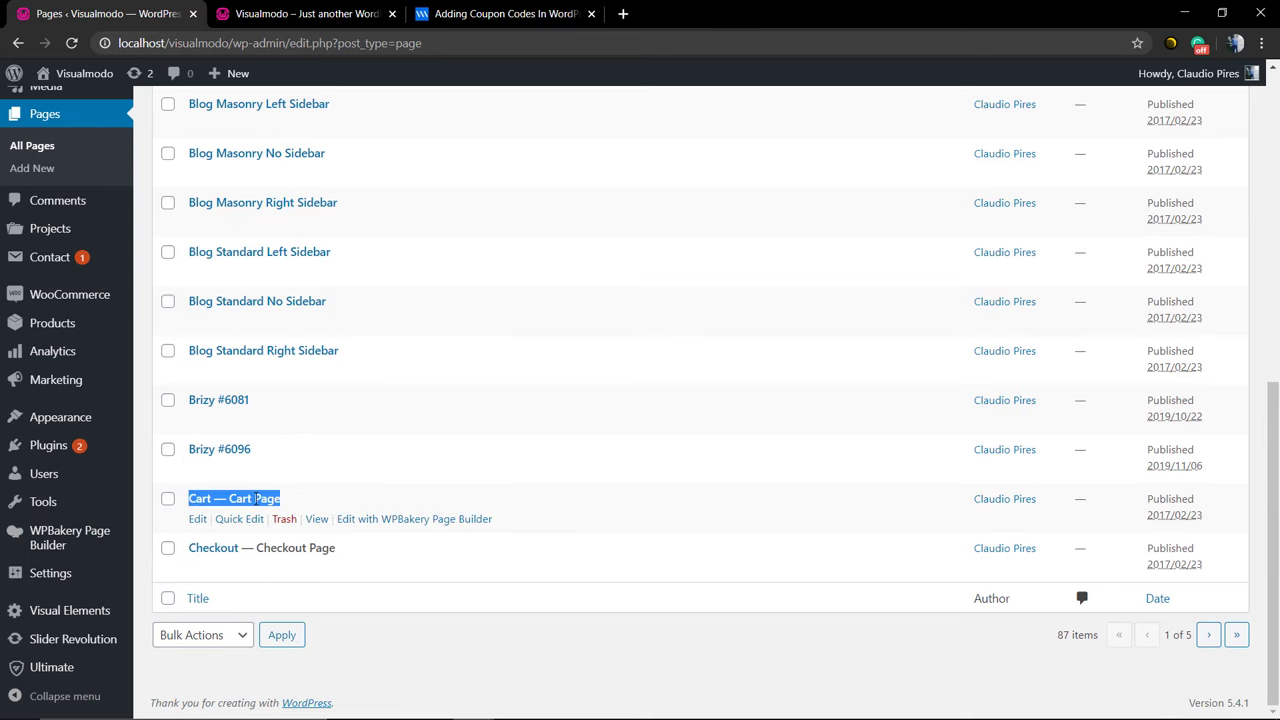
{"action": "left_click", "coordinate": [199, 499]}
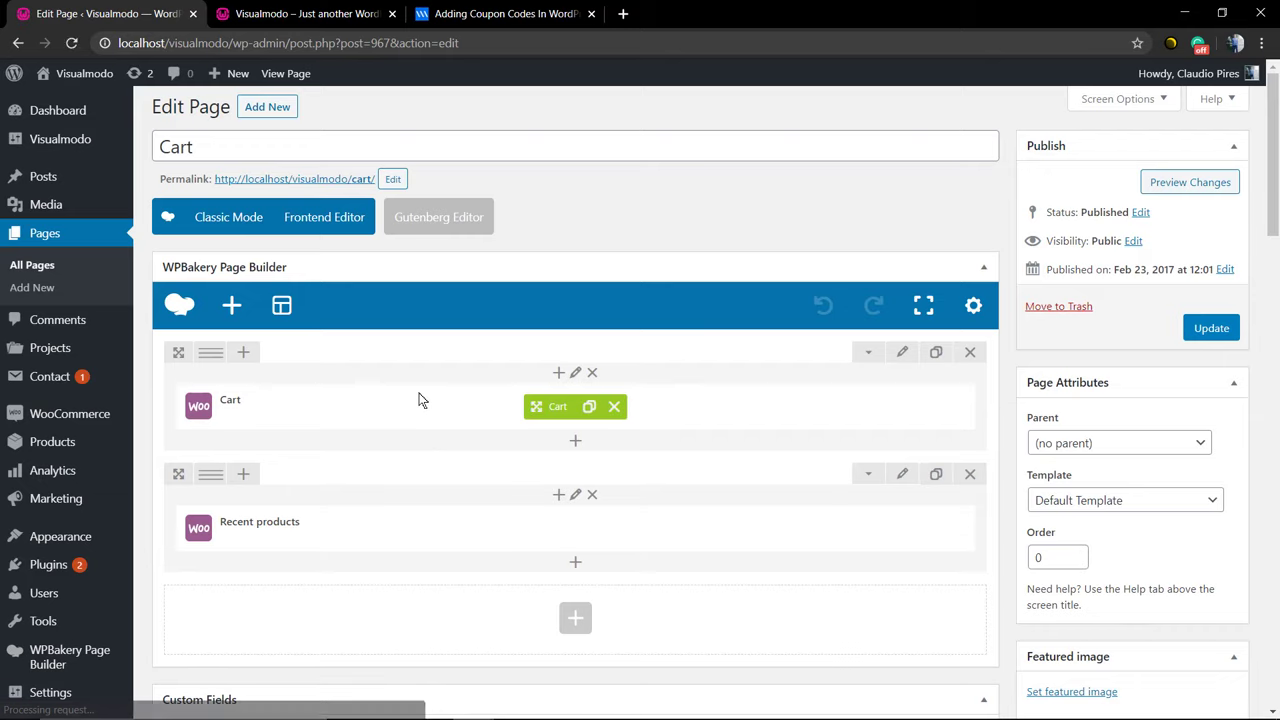
{"action": "scroll", "coordinate": [419, 393], "scroll_direction": "down", "scroll_amount": 2}
{"action": "scroll", "coordinate": [464, 287], "scroll_direction": "up", "scroll_amount": 2}
{"action": "scroll", "coordinate": [464, 287], "scroll_direction": "up", "scroll_amount": 1}
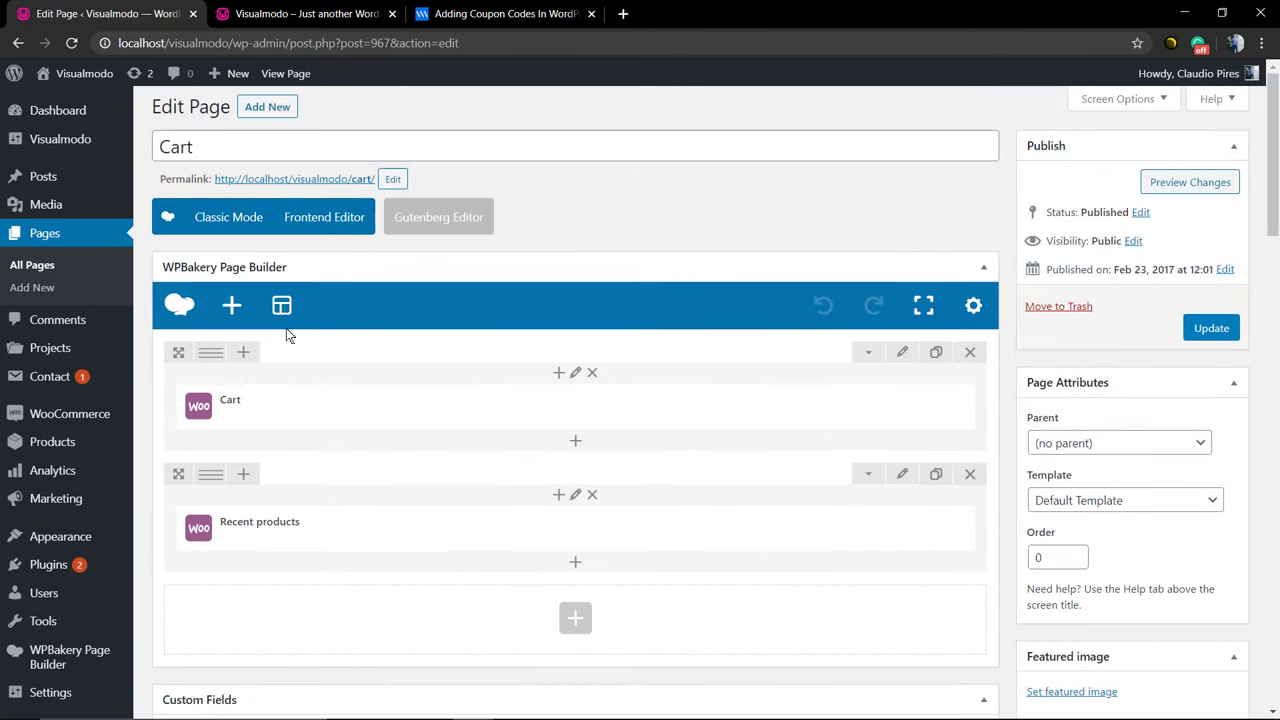
Add a WooCommerce Cart element to the page and delete the row that holds it.
{"action": "left_click", "coordinate": [232, 312]}
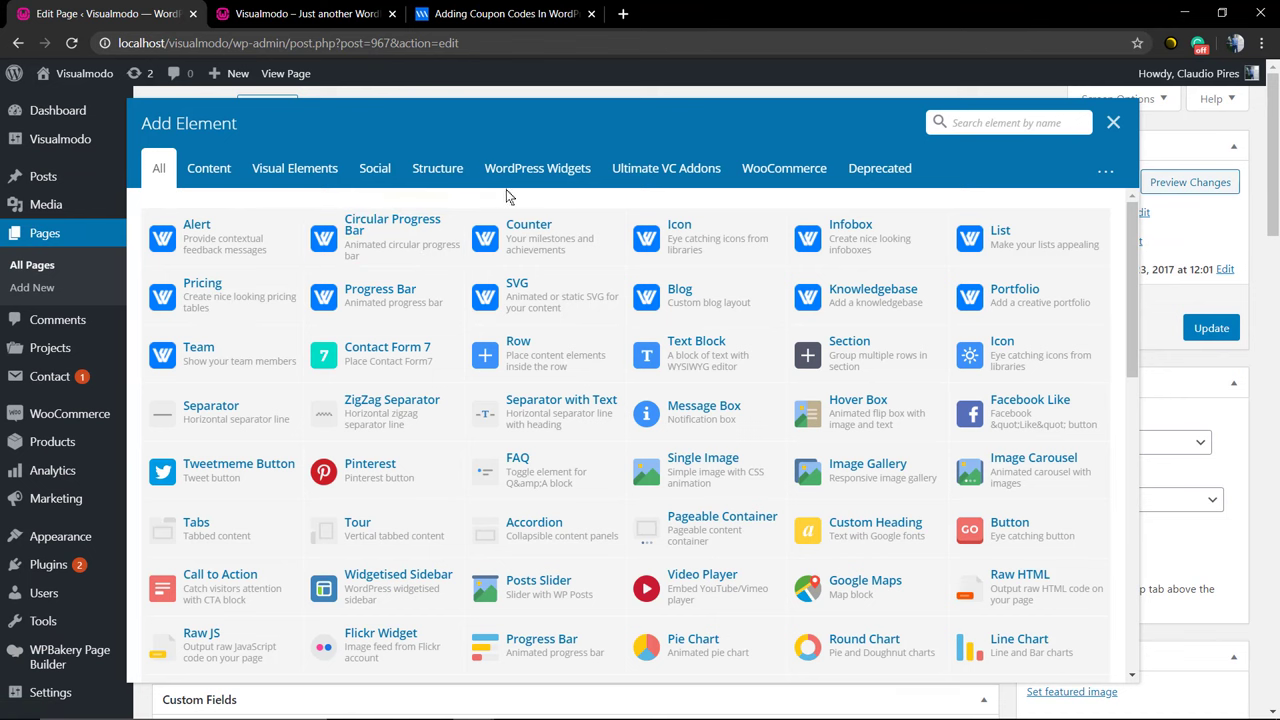
{"action": "left_click", "coordinate": [763, 172]}
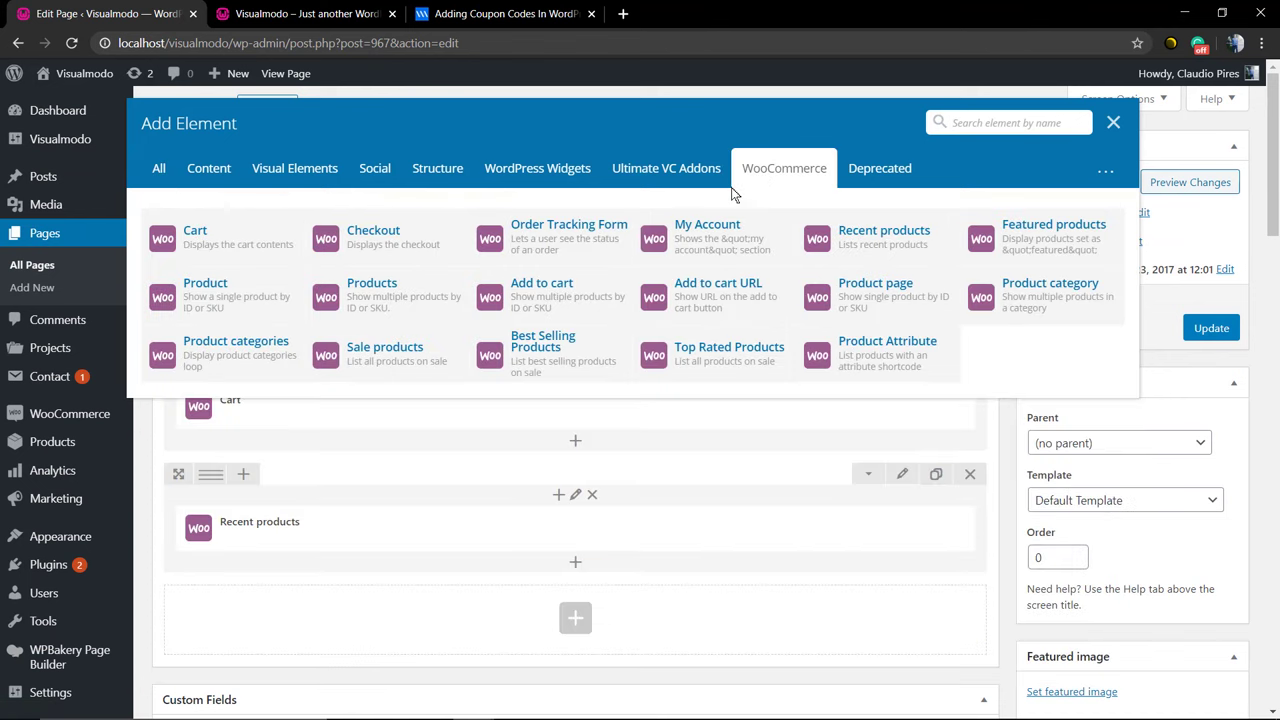
{"action": "left_click", "coordinate": [243, 258]}
{"action": "scroll", "coordinate": [560, 400], "scroll_direction": "down", "scroll_amount": 3}
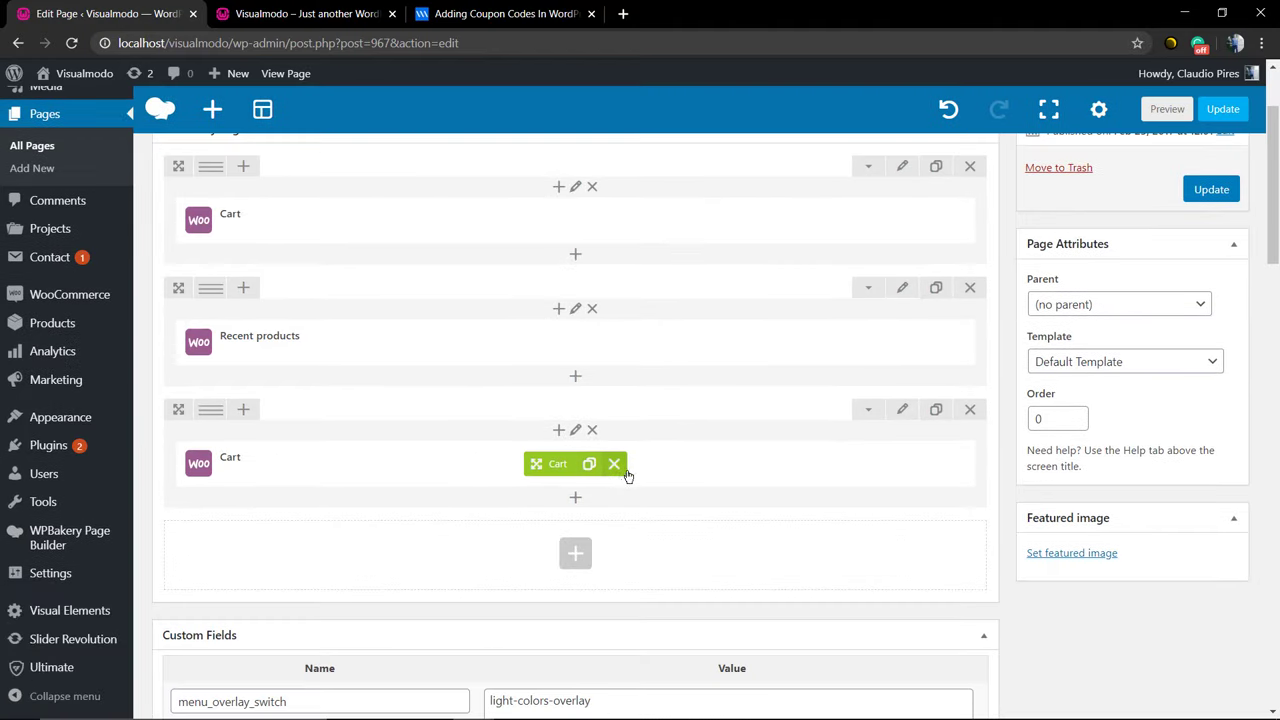
{"action": "left_click", "coordinate": [970, 409]}
{"action": "scroll", "coordinate": [572, 350], "scroll_direction": "up", "scroll_amount": 3}
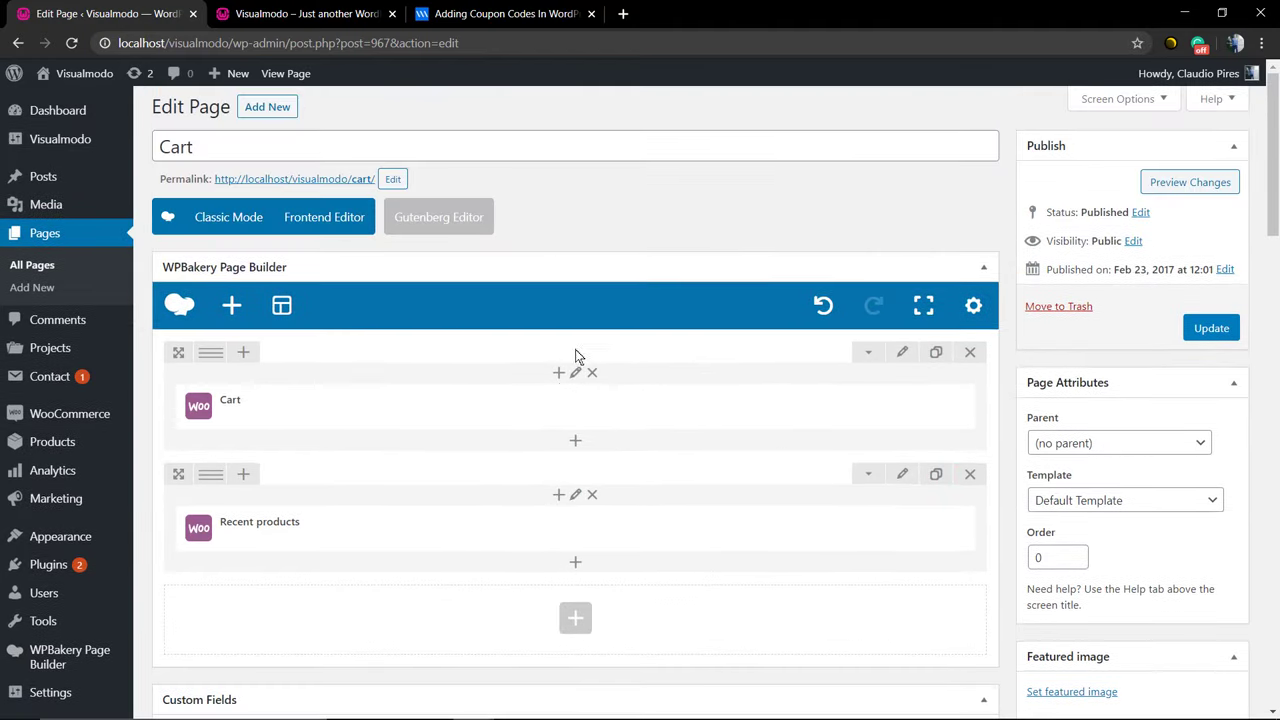
Look over the Cart page's Cart and Recent products elements, custom fields and header layout options.
{"action": "mouse_move", "coordinate": [570, 408]}
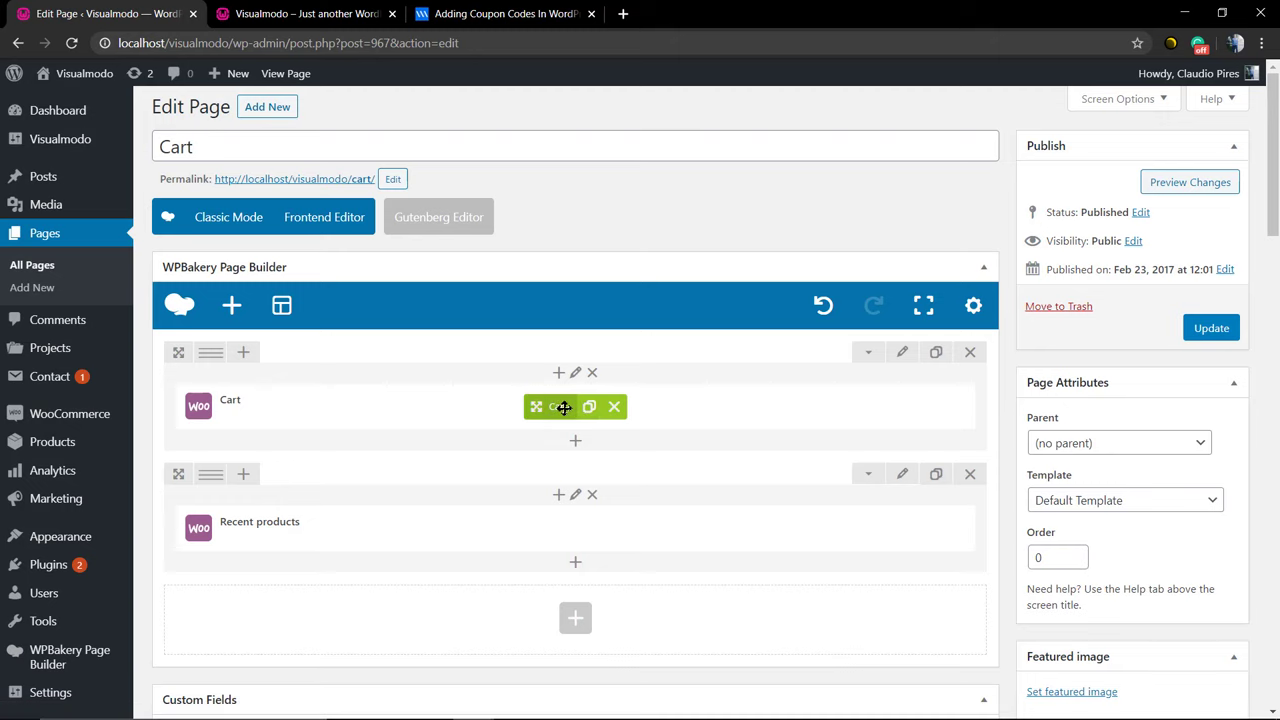
{"action": "mouse_move", "coordinate": [600, 540]}
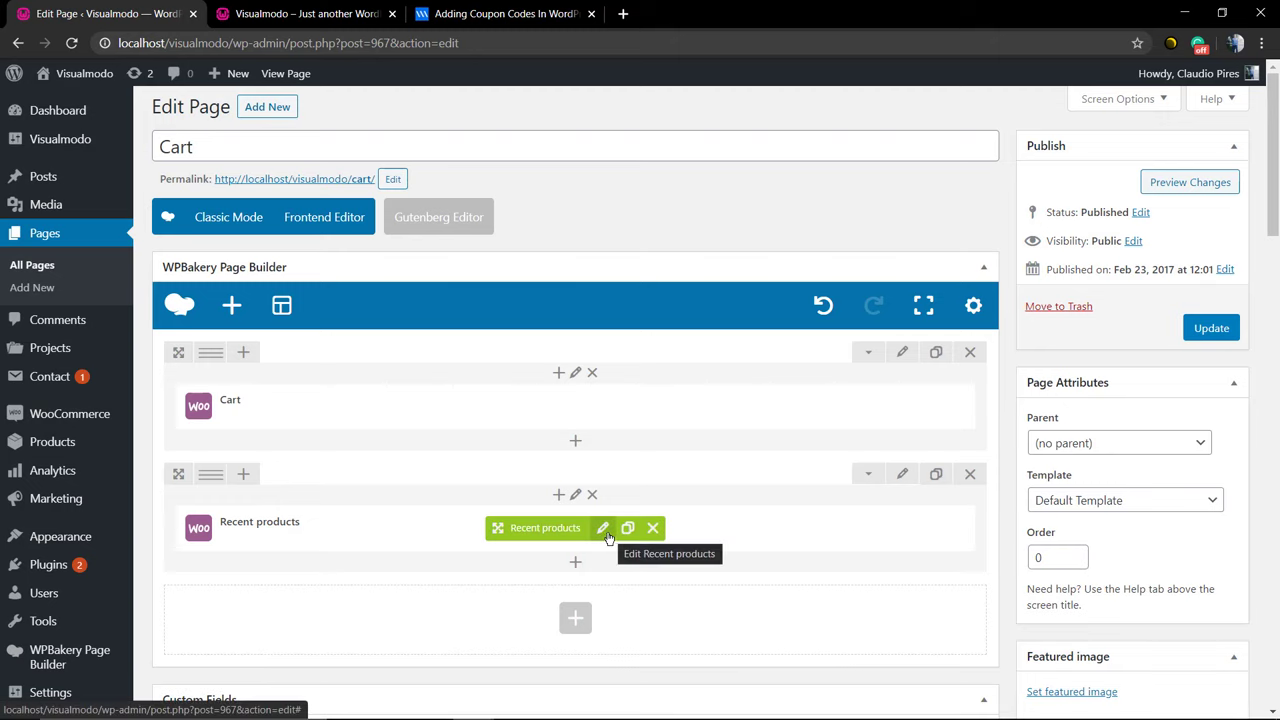
{"action": "scroll", "coordinate": [567, 486], "scroll_direction": "down", "scroll_amount": 15}
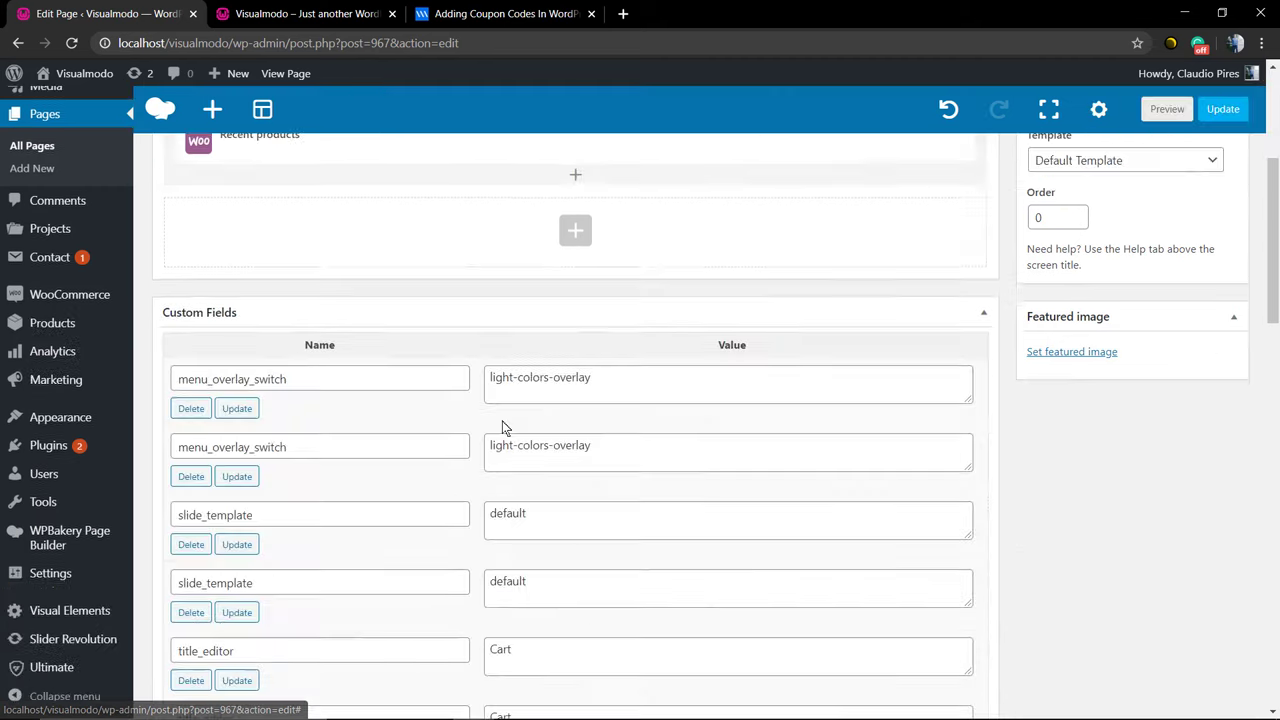
{"action": "scroll", "coordinate": [468, 400], "scroll_direction": "down", "scroll_amount": 3}
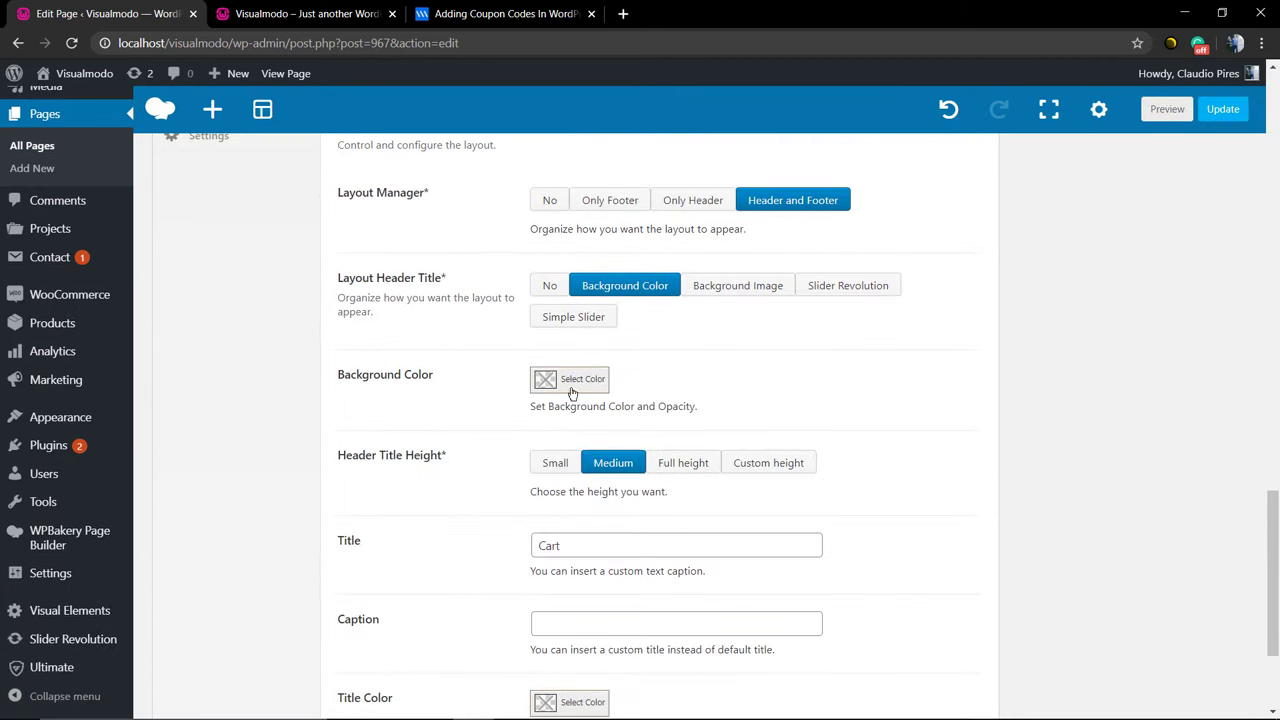
{"action": "scroll", "coordinate": [588, 506], "scroll_direction": "up", "scroll_amount": 3}
{"action": "scroll", "coordinate": [580, 504], "scroll_direction": "up", "scroll_amount": 15}
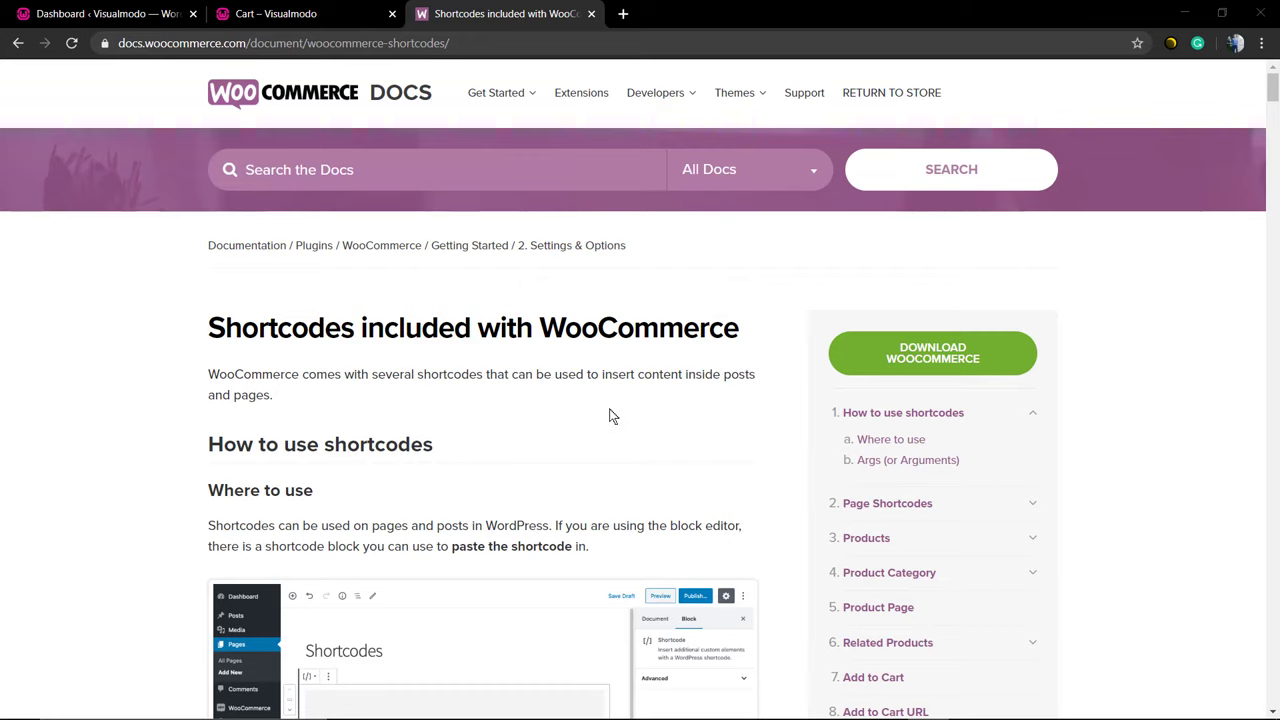
Copy the [woocommerce_cart] shortcode from the Page Shortcodes section of the WooCommerce documentation.
{"action": "scroll", "coordinate": [575, 413], "scroll_direction": "down", "scroll_amount": 7}
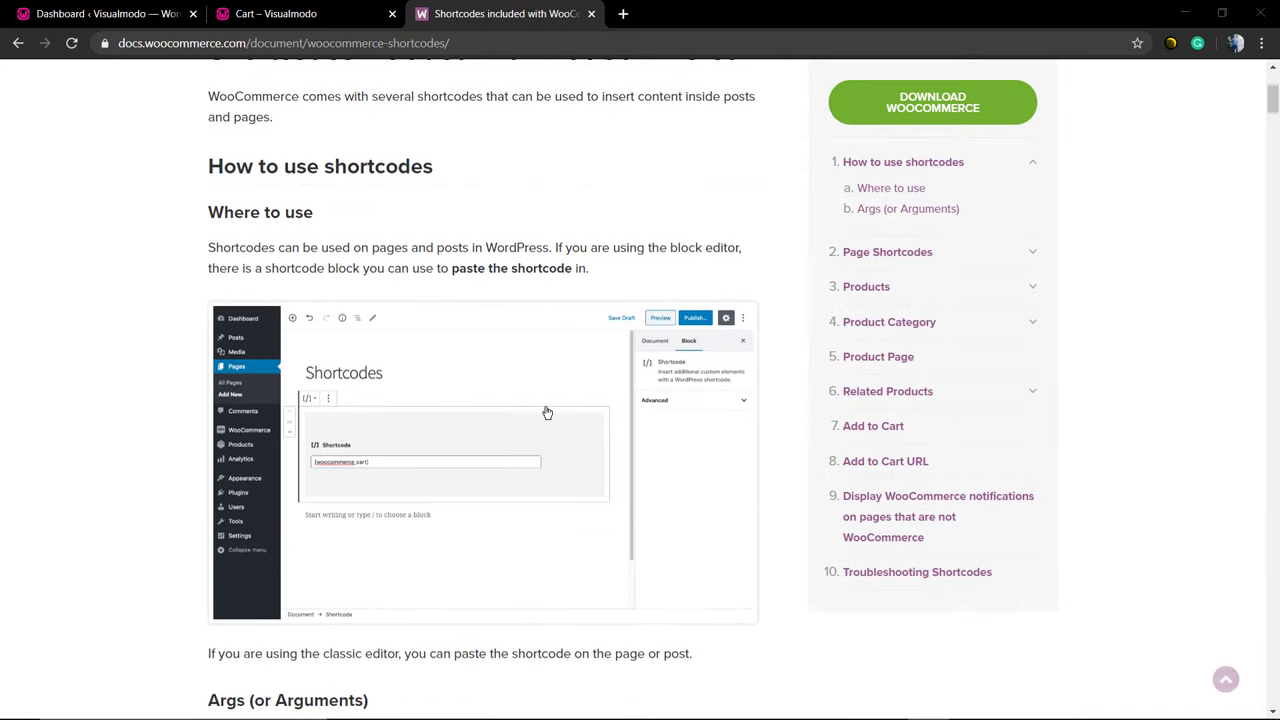
{"action": "scroll", "coordinate": [547, 413], "scroll_direction": "down", "scroll_amount": 1}
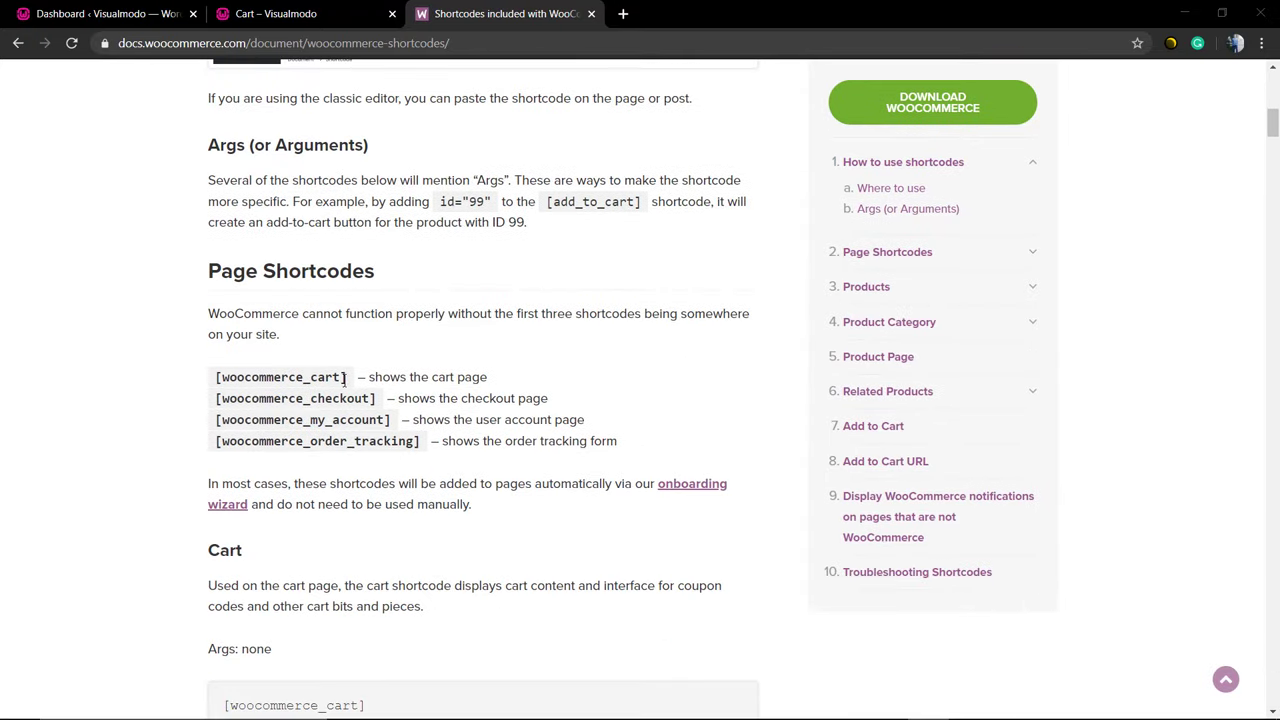
{"action": "left_click_drag", "start_coordinate": [345, 377], "coordinate": [218, 375]}
{"action": "key", "text": "ctrl+c"}
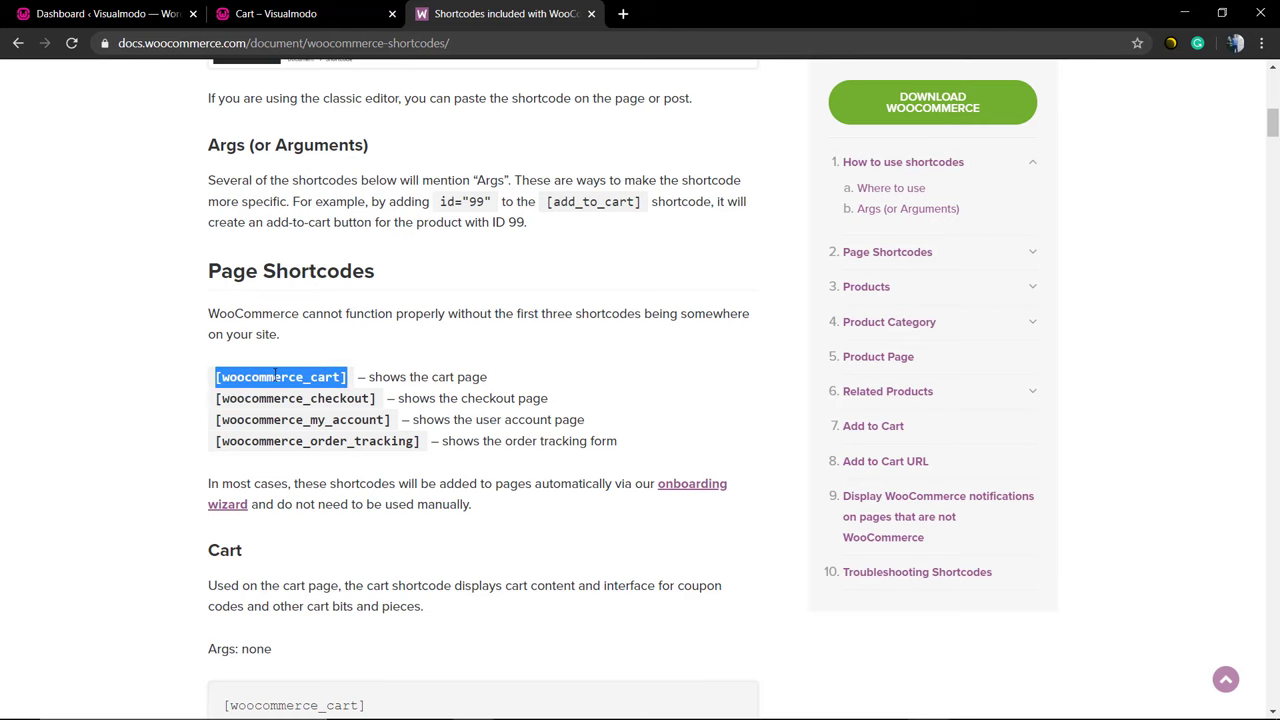
Switch to the WordPress dashboard and open the Cart page from the pages list for editing.
{"action": "left_click", "coordinate": [283, 10]}
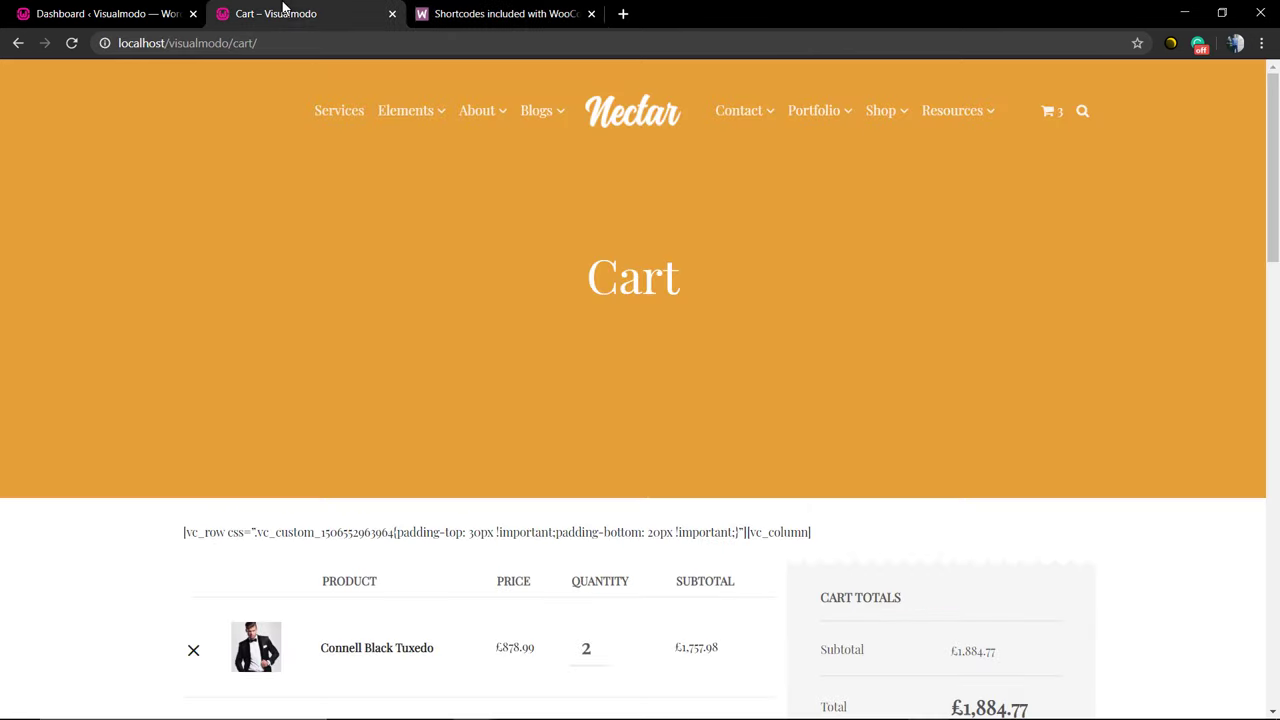
{"action": "left_click", "coordinate": [110, 13]}
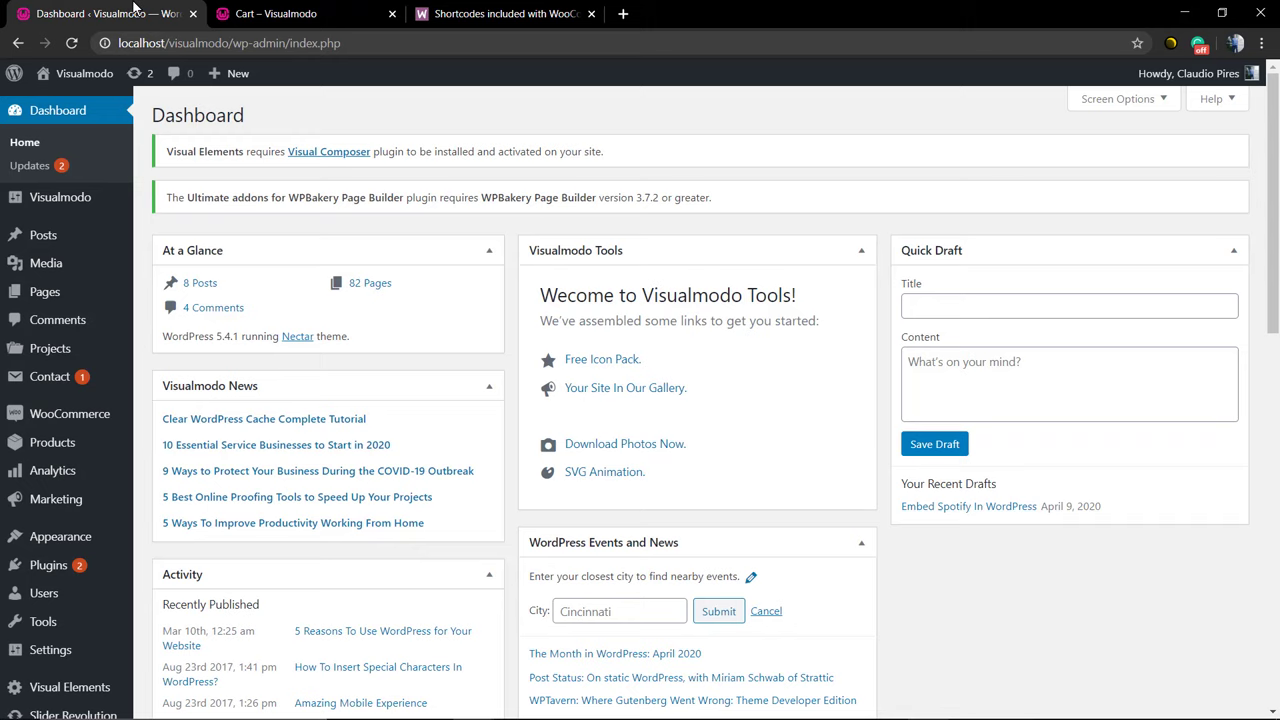
{"action": "left_click", "coordinate": [50, 295]}
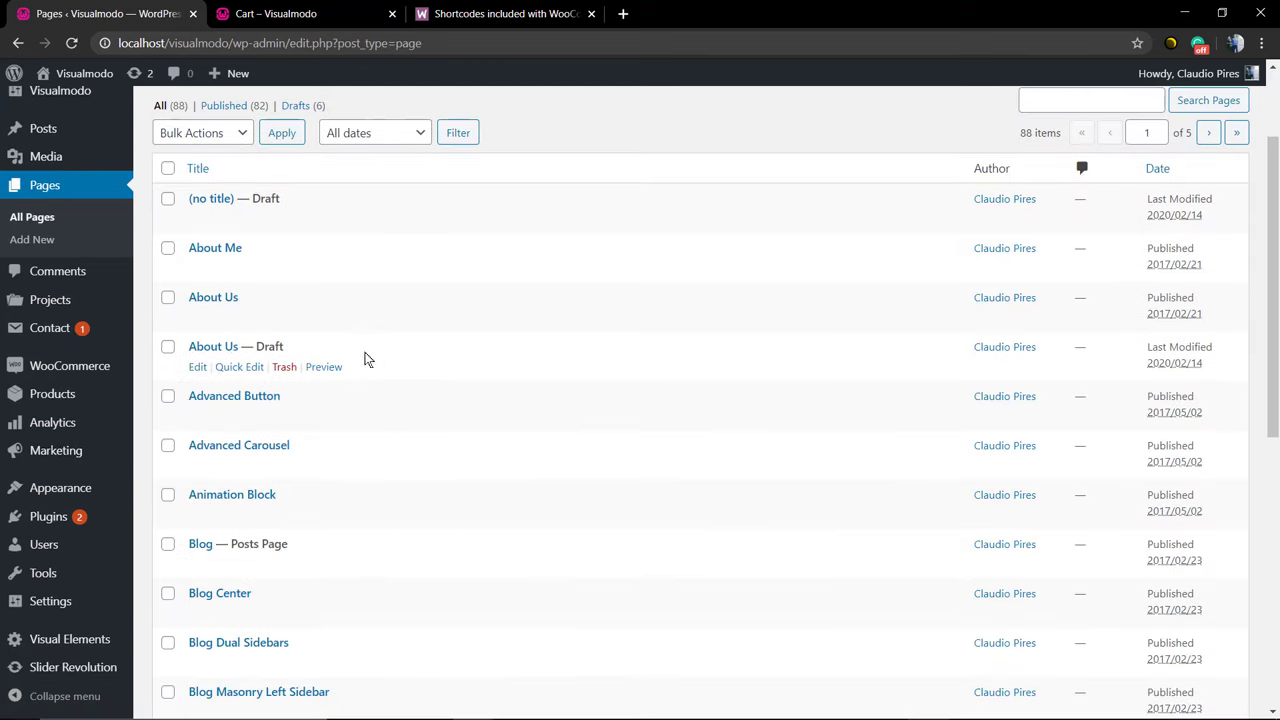
{"action": "scroll", "coordinate": [271, 394], "scroll_direction": "down", "scroll_amount": 6}
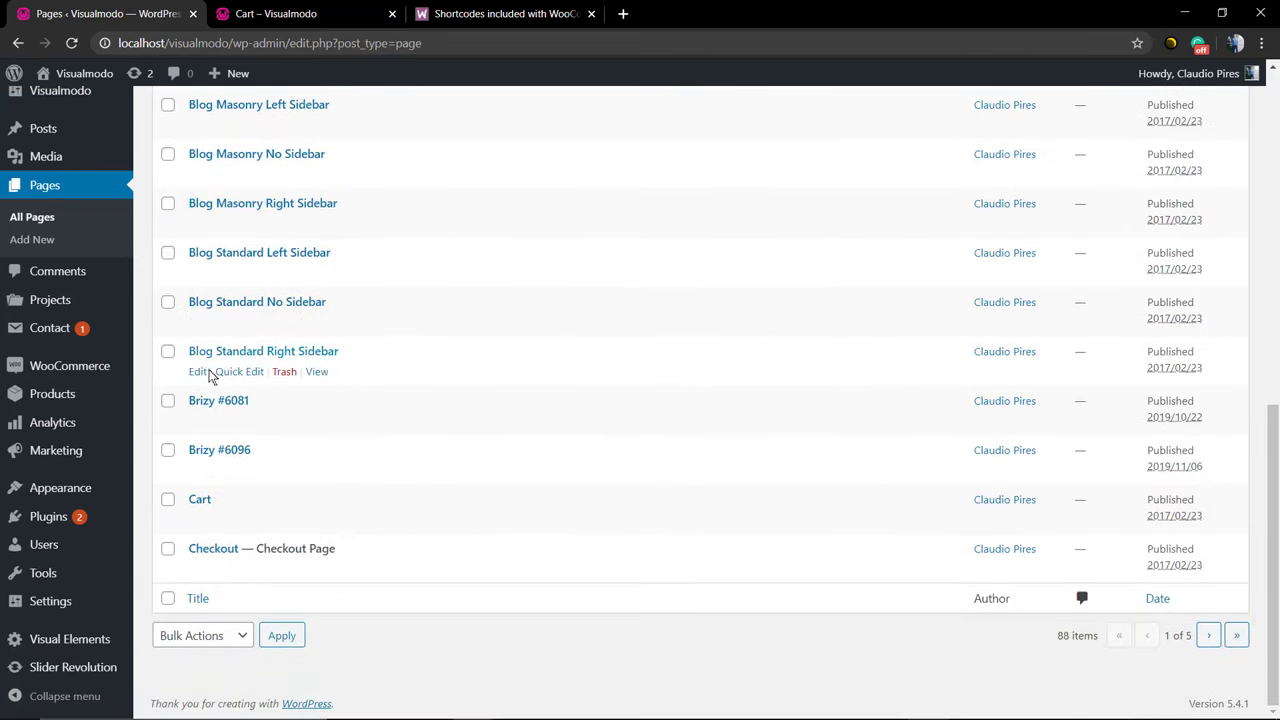
{"action": "left_click", "coordinate": [200, 502]}
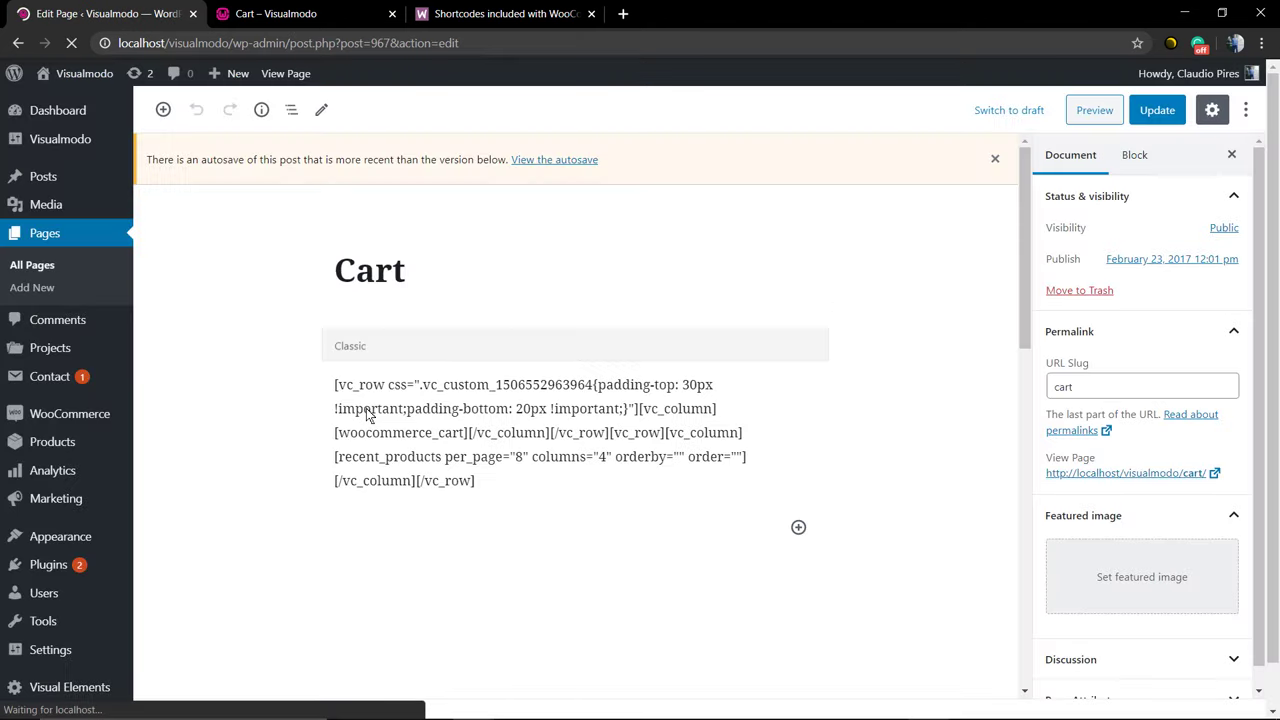
Replace the entire content of the Cart page's classic block with the copied [woocommerce_cart] shortcode.
{"action": "left_click", "coordinate": [480, 440]}
{"action": "key", "text": "ctrl+a"}
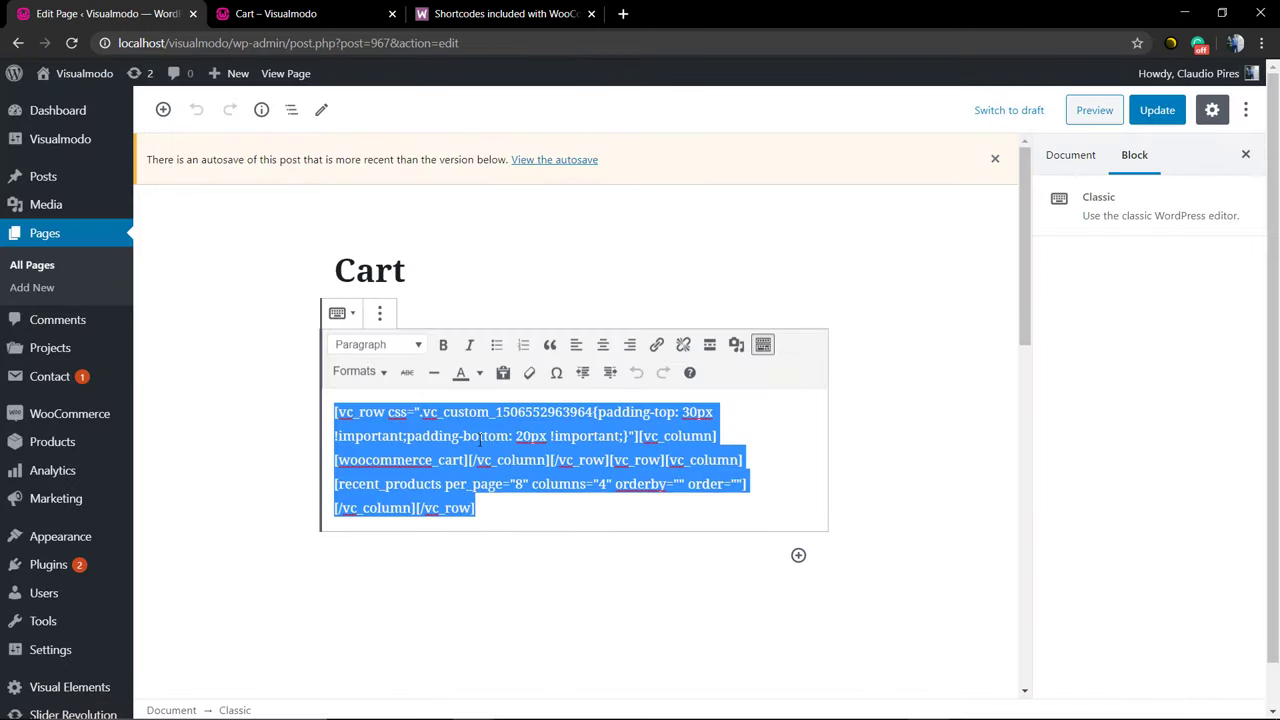
{"action": "key", "text": "Delete"}
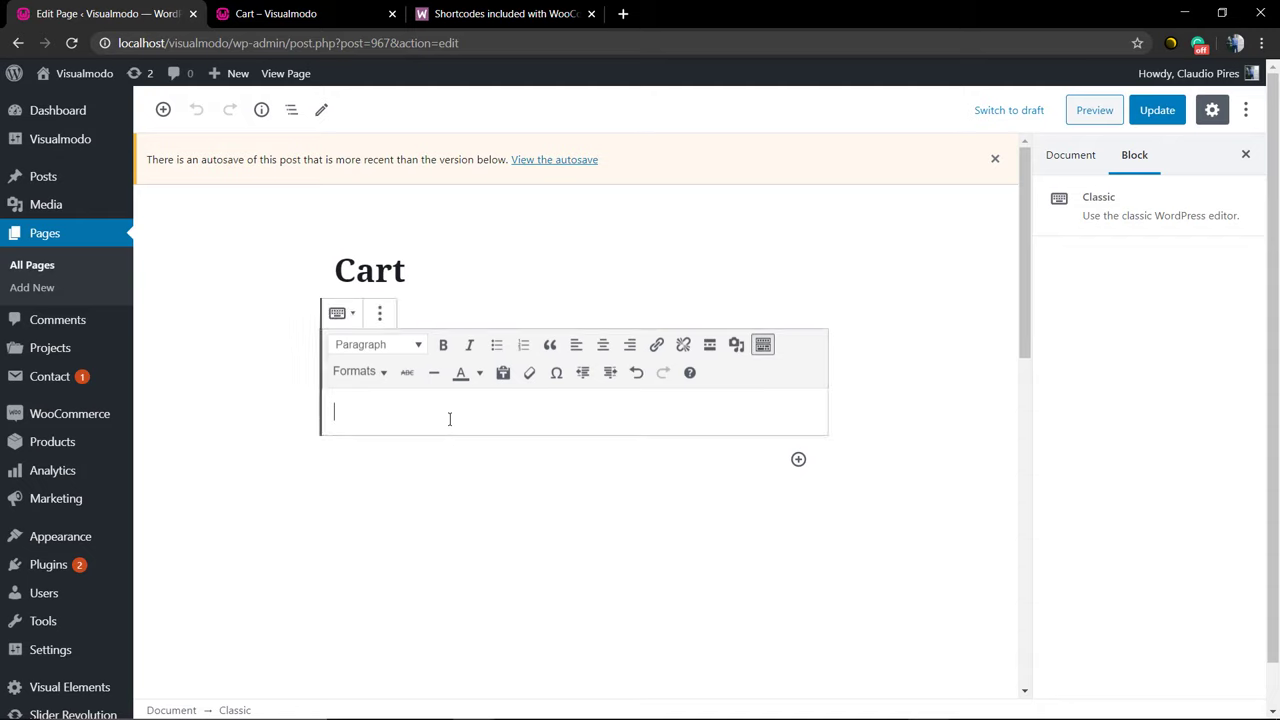
{"action": "key", "text": "ctrl+v"}
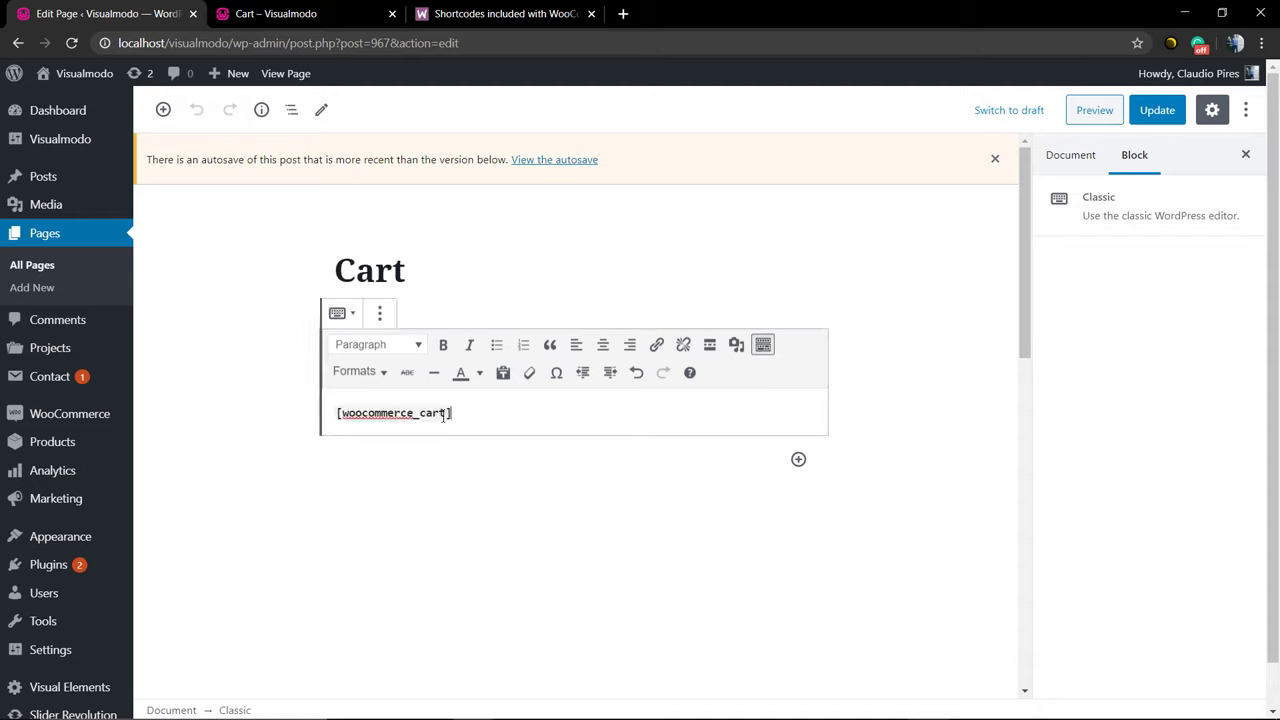
Copy the [woocommerce_cart] shortcode from the classic block and paste it into a new Shortcode block below it.
{"action": "key", "text": "ctrl+a"}
{"action": "key", "text": "ctrl+c"}
{"action": "left_click", "coordinate": [480, 485]}
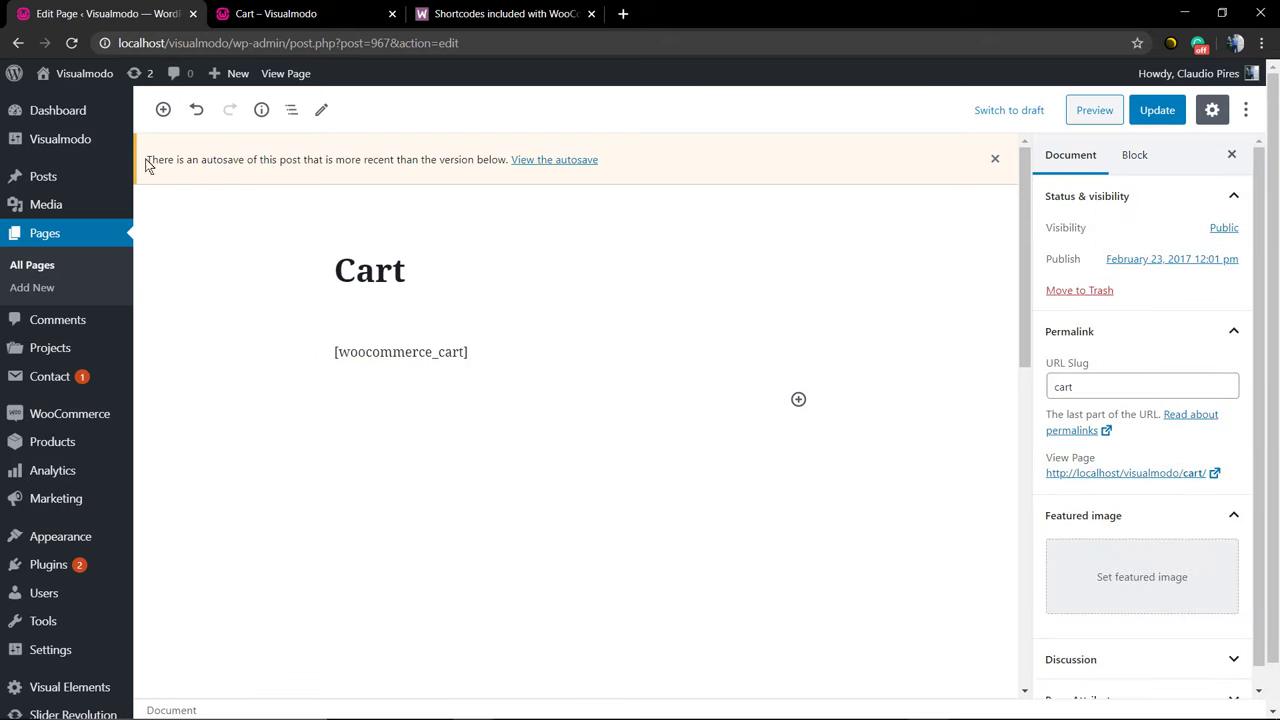
{"action": "left_click", "coordinate": [163, 109]}
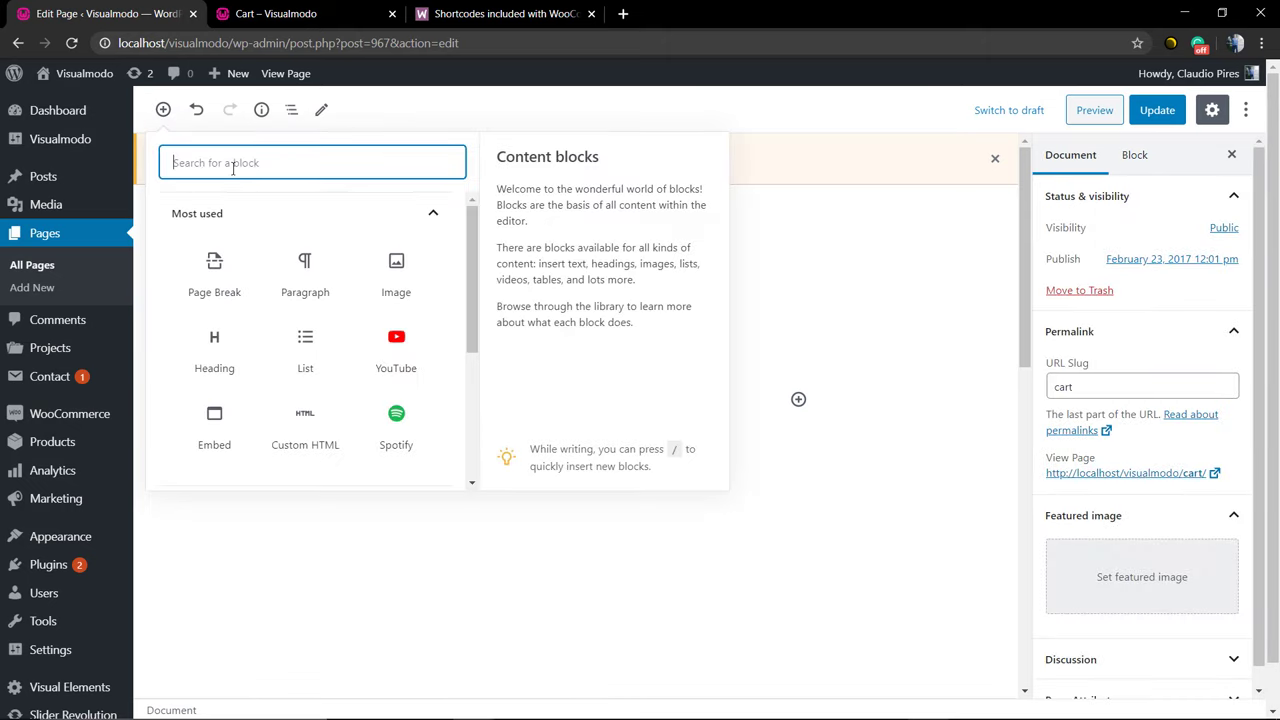
{"action": "type", "text": "sho"}
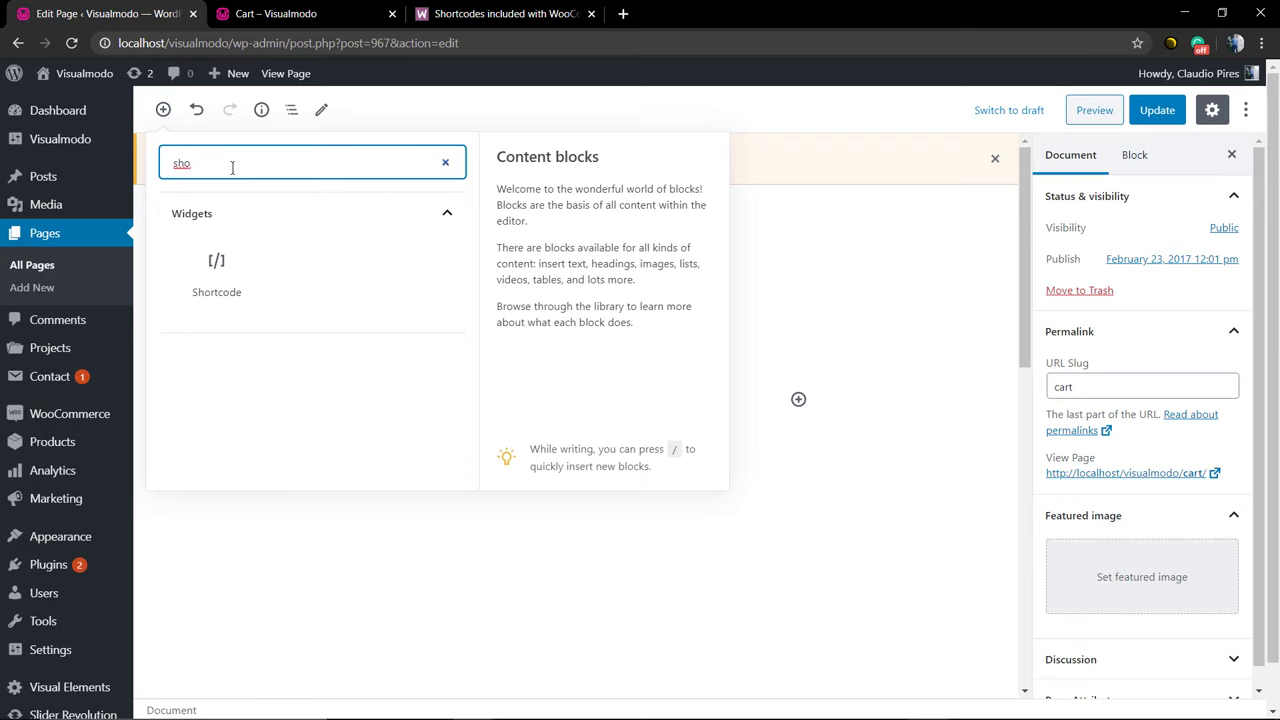
{"action": "left_click", "coordinate": [216, 268]}
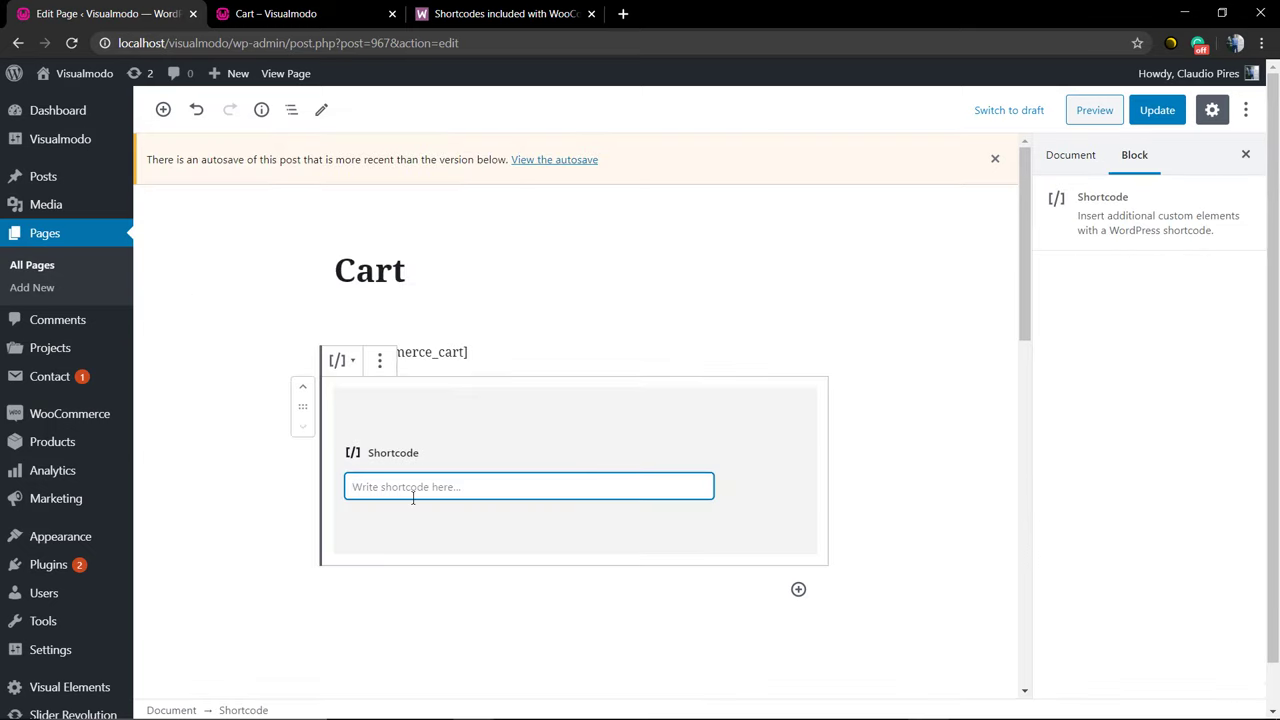
{"action": "key", "text": "ctrl+v"}
{"action": "left_click", "coordinate": [897, 529]}
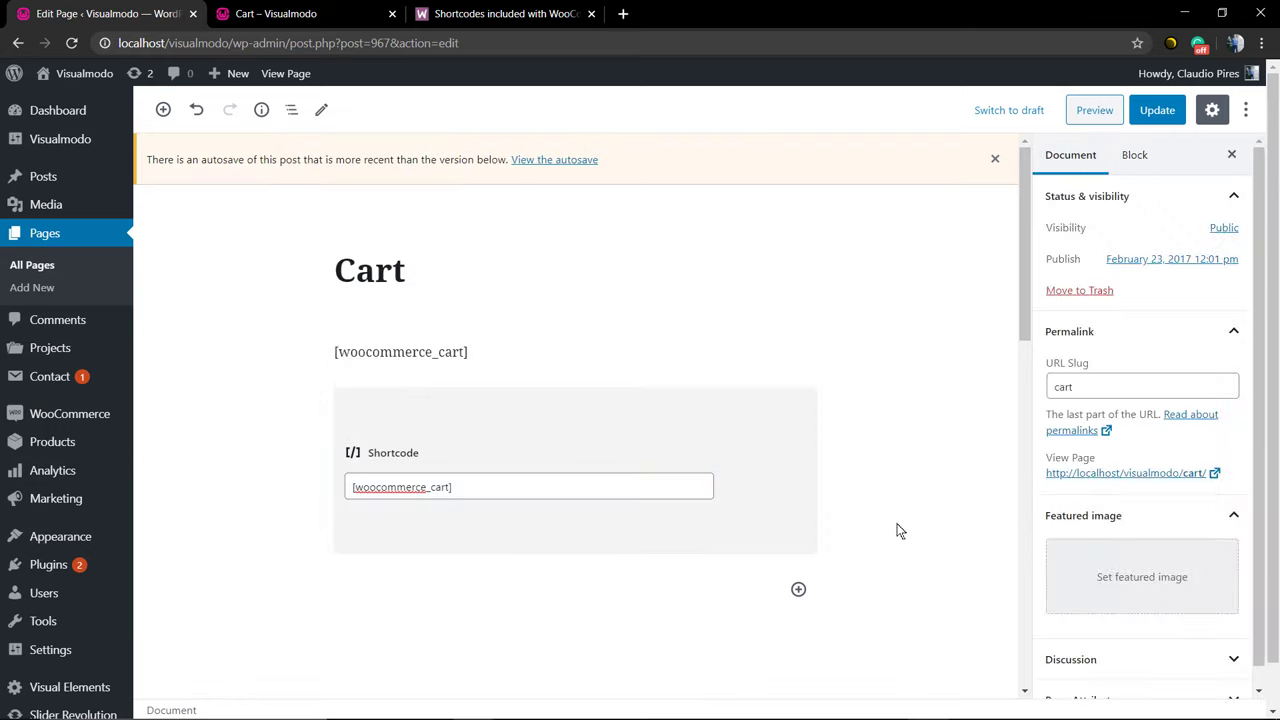
Remove the classic block from the Cart page, keeping only the Shortcode block.
{"action": "left_click", "coordinate": [617, 304]}
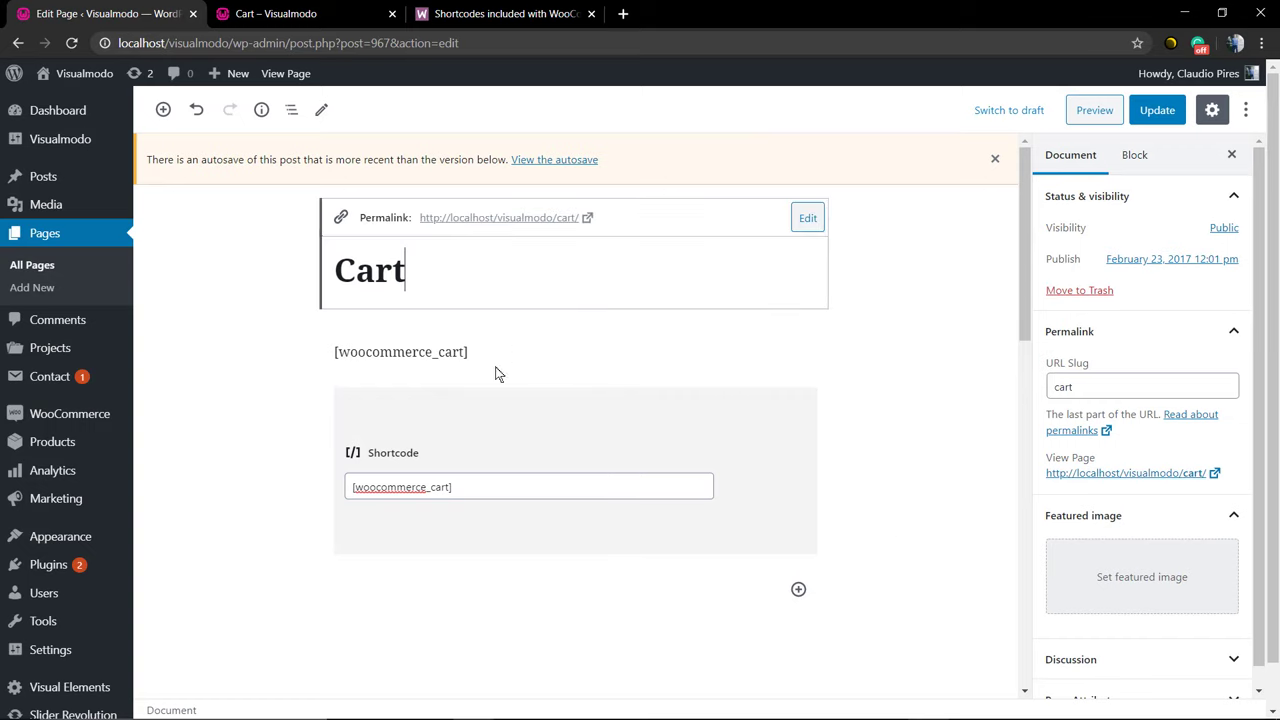
{"action": "left_click", "coordinate": [452, 358]}
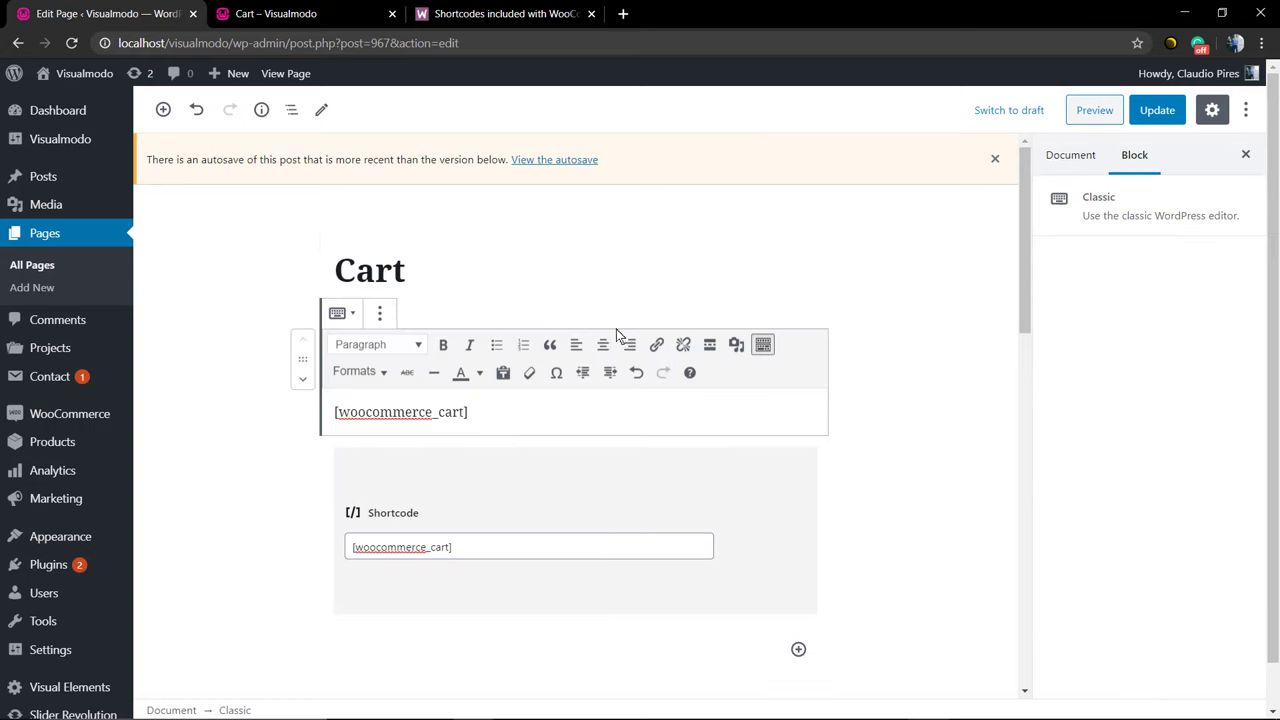
{"action": "left_click", "coordinate": [380, 316]}
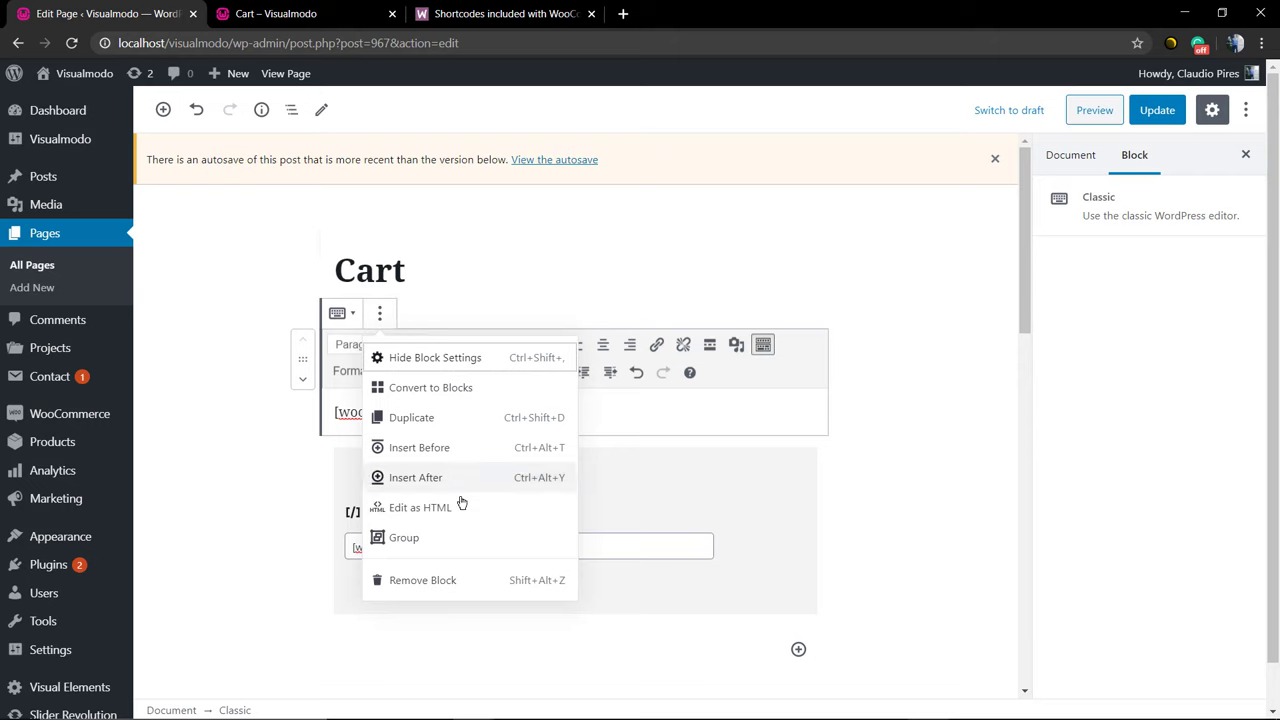
{"action": "left_click", "coordinate": [438, 588]}
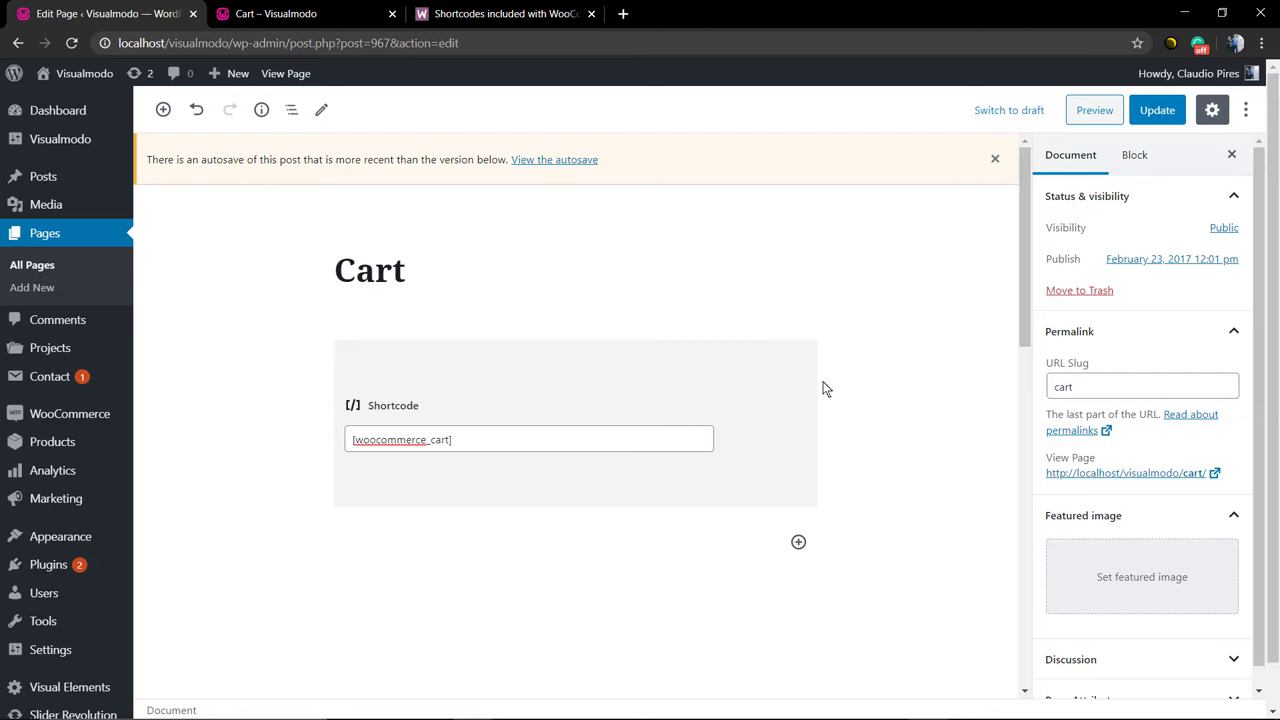
{"action": "left_click", "coordinate": [500, 13]}
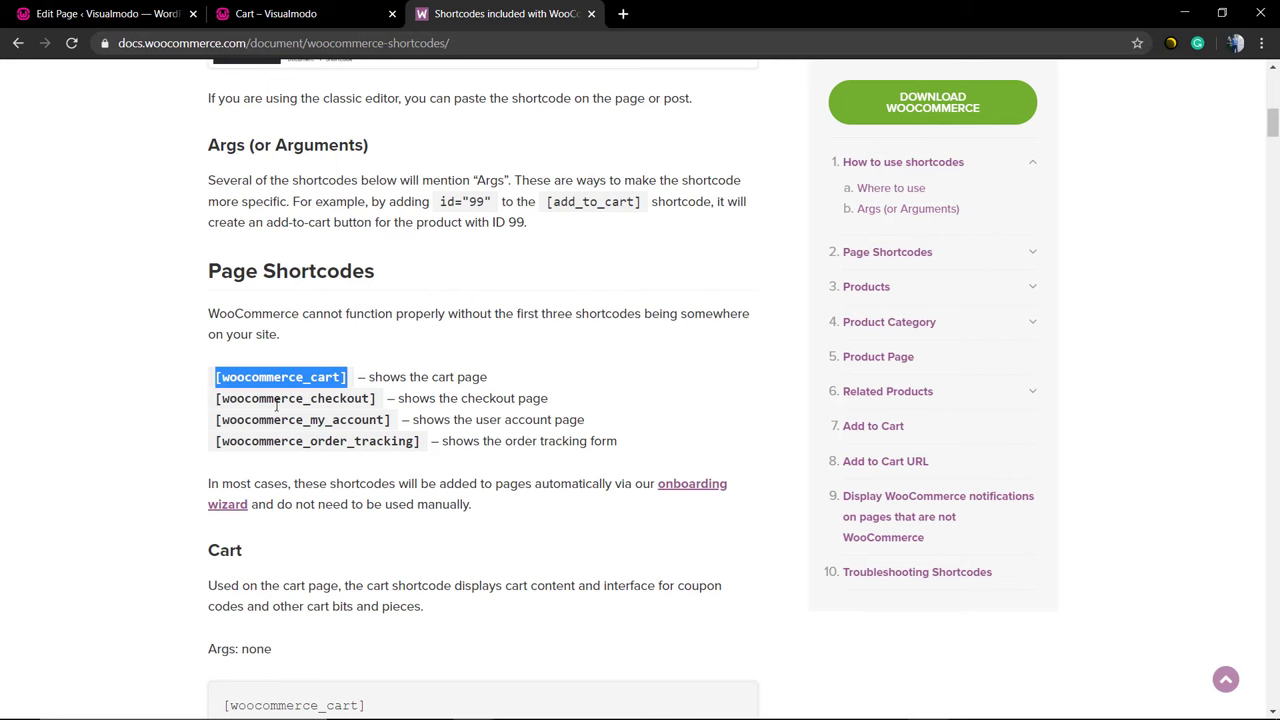
{"action": "left_click", "coordinate": [258, 13]}
{"action": "left_click", "coordinate": [95, 13]}
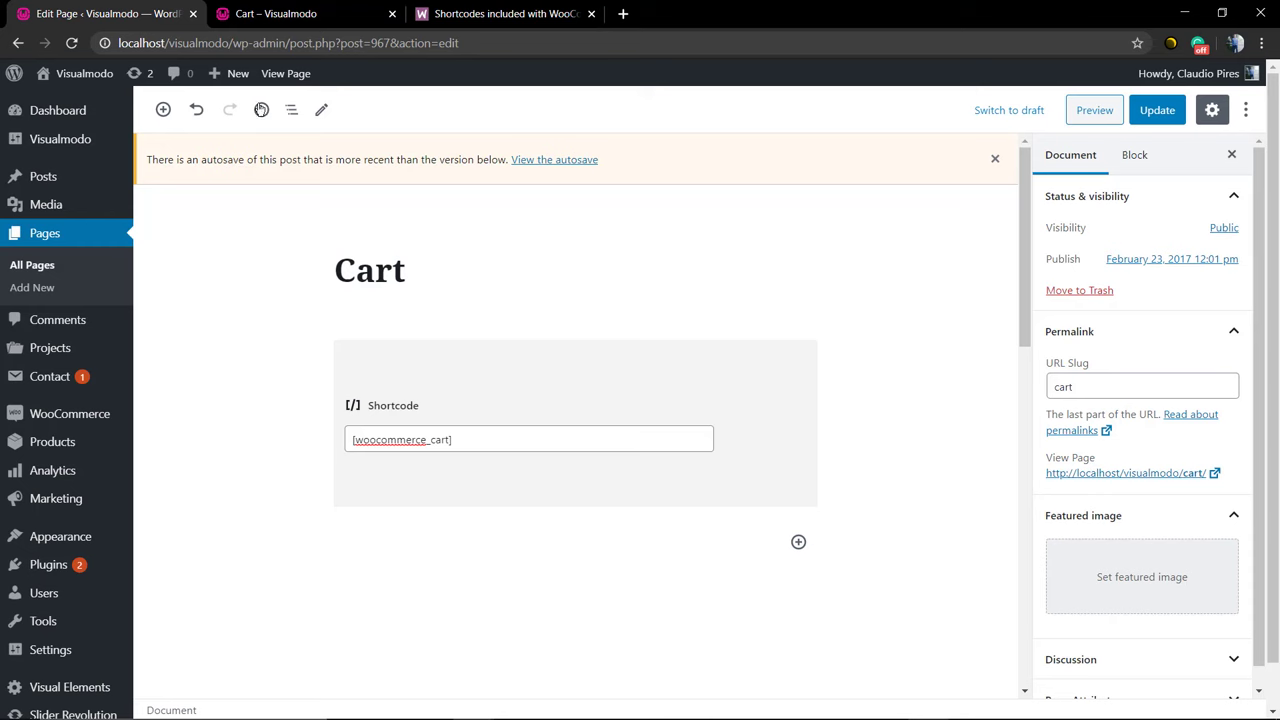
{"action": "scroll", "coordinate": [397, 318], "scroll_direction": "down", "scroll_amount": 2}
Leave the Cart page editor without saving and open the Advanced page setup in the WooCommerce settings.
{"action": "mouse_move", "coordinate": [70, 413]}
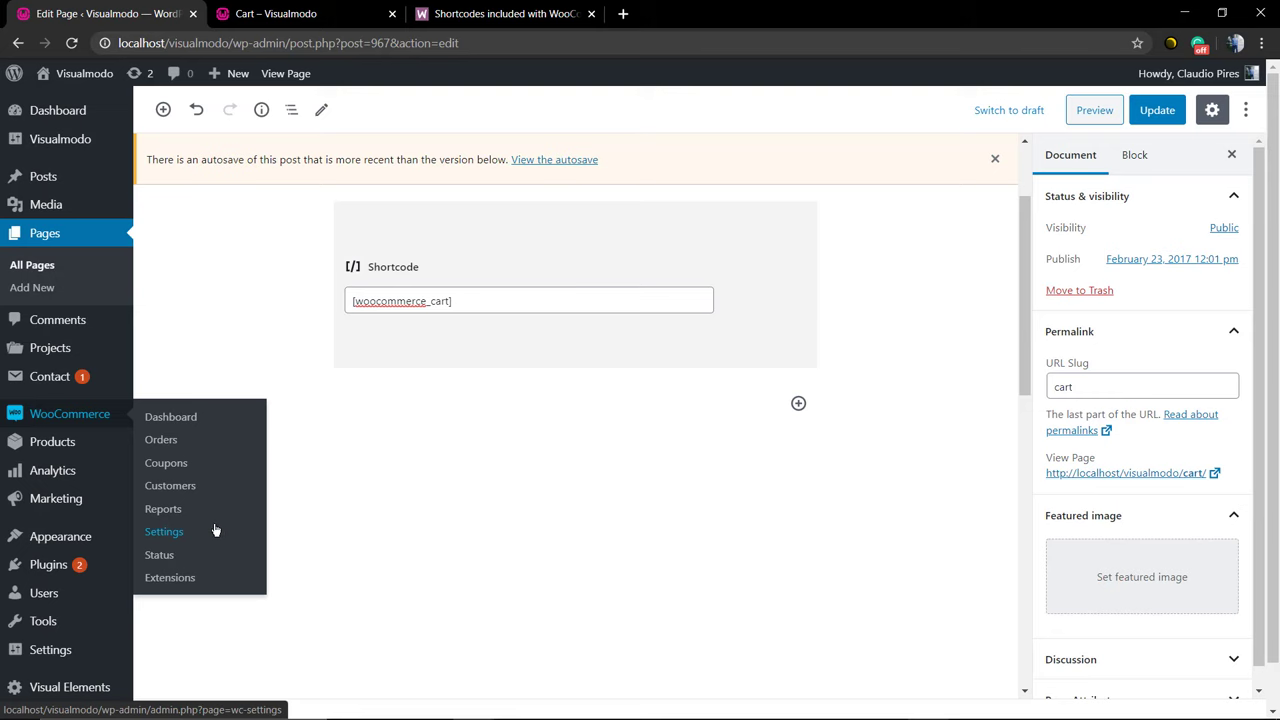
{"action": "left_click", "coordinate": [718, 135]}
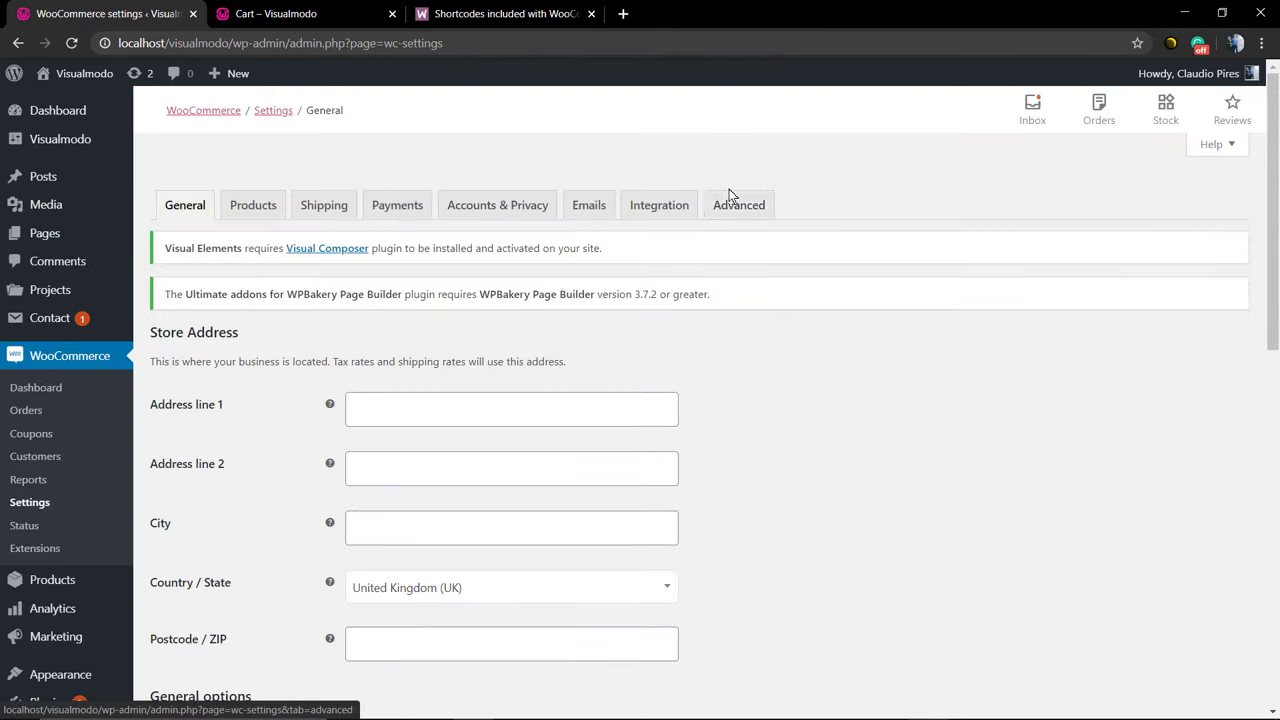
{"action": "left_click", "coordinate": [738, 198]}
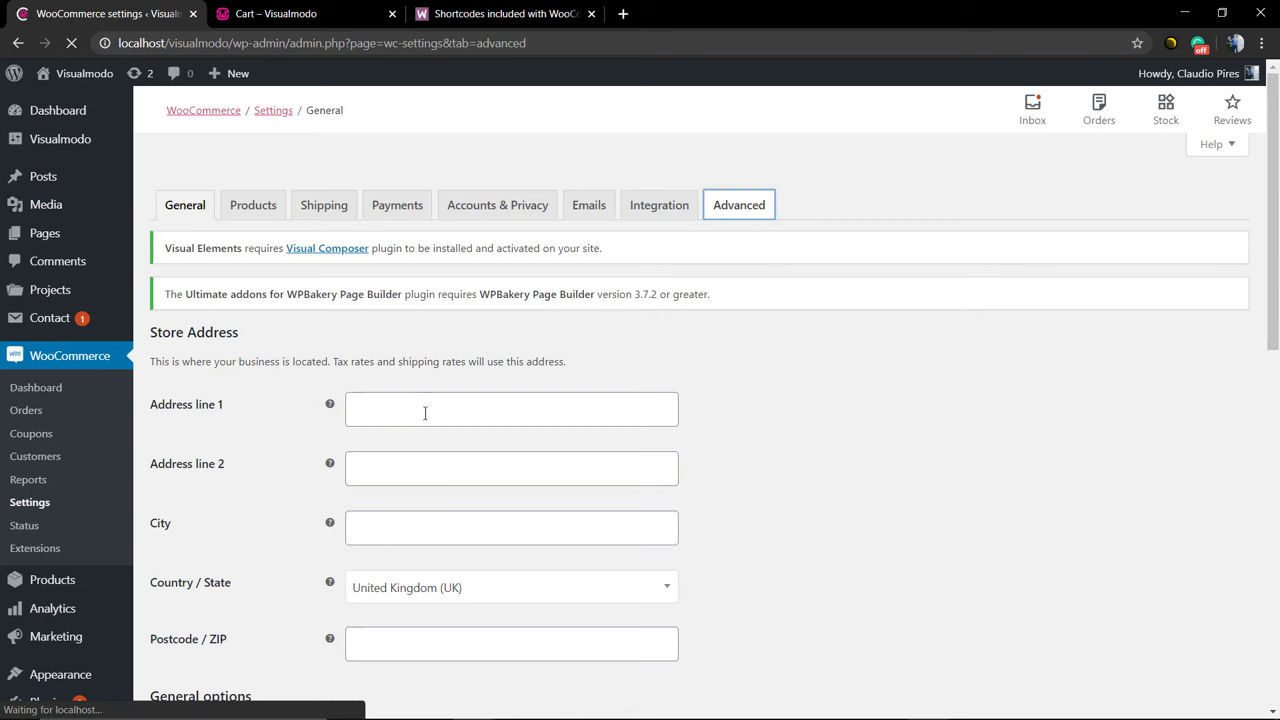
Assign the page named Cart as the store's cart page and save the settings.
{"action": "left_click", "coordinate": [433, 436]}
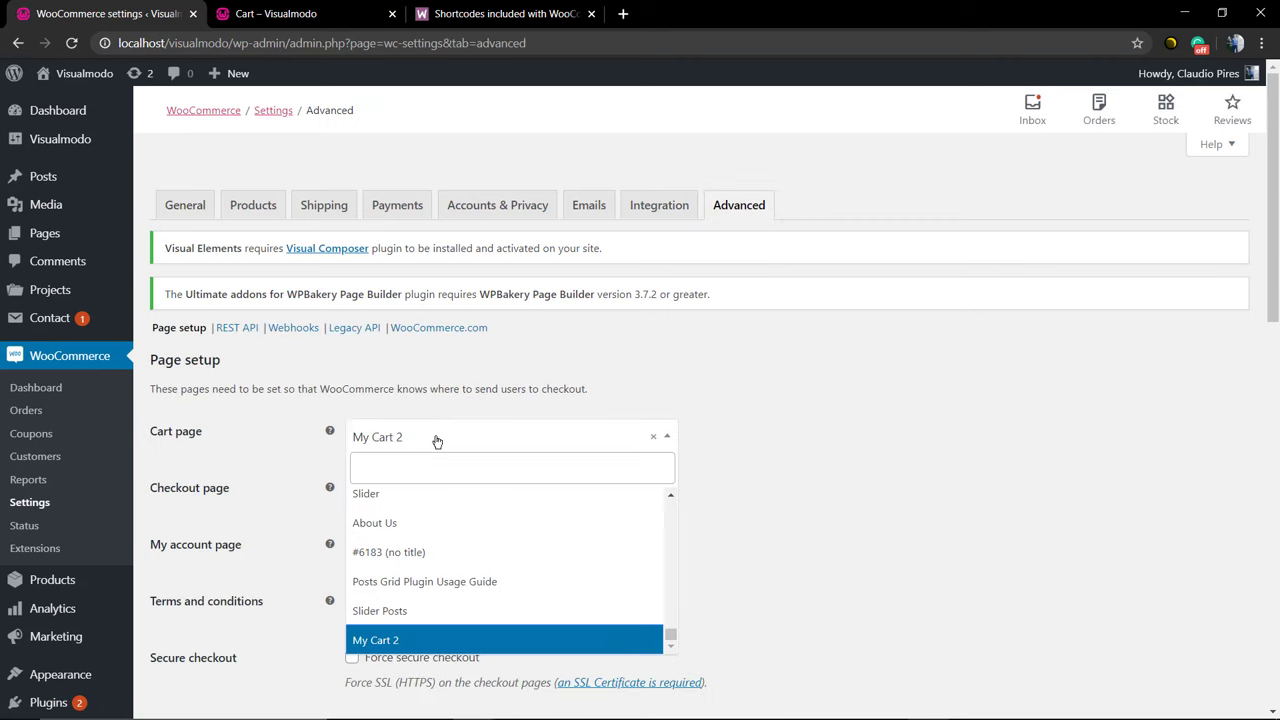
{"action": "type", "text": "cart"}
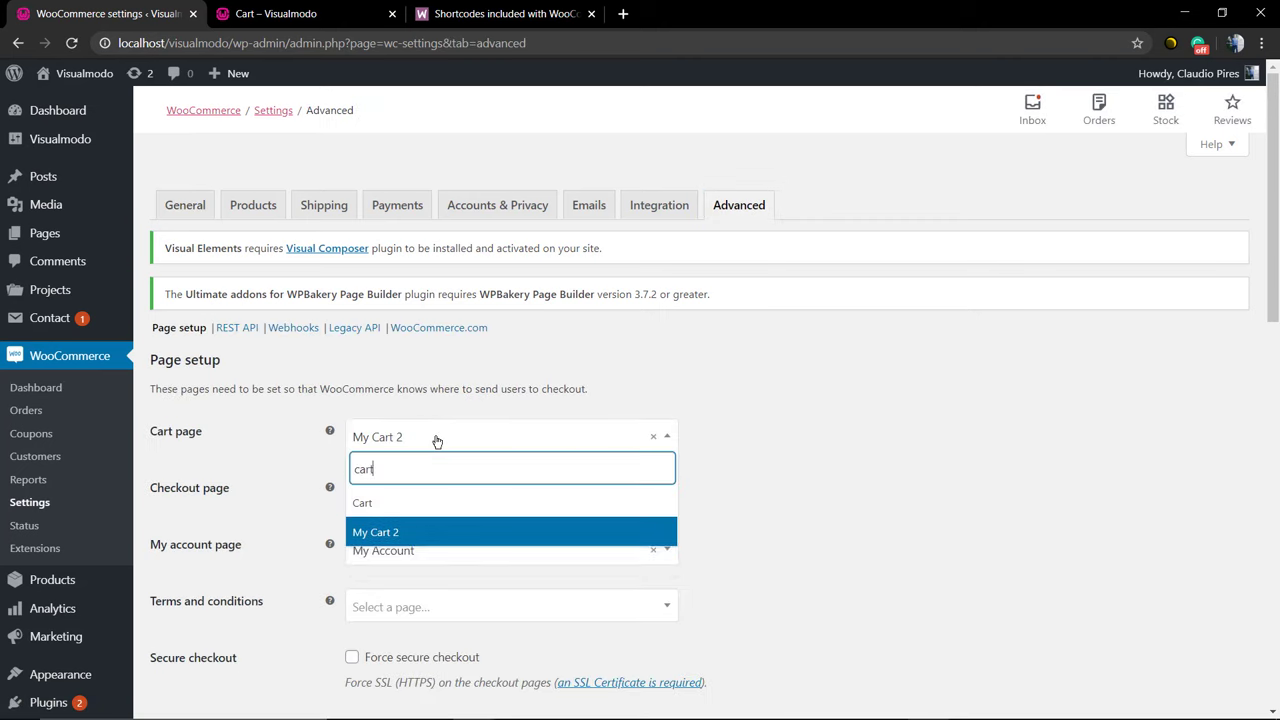
{"action": "left_click", "coordinate": [441, 501]}
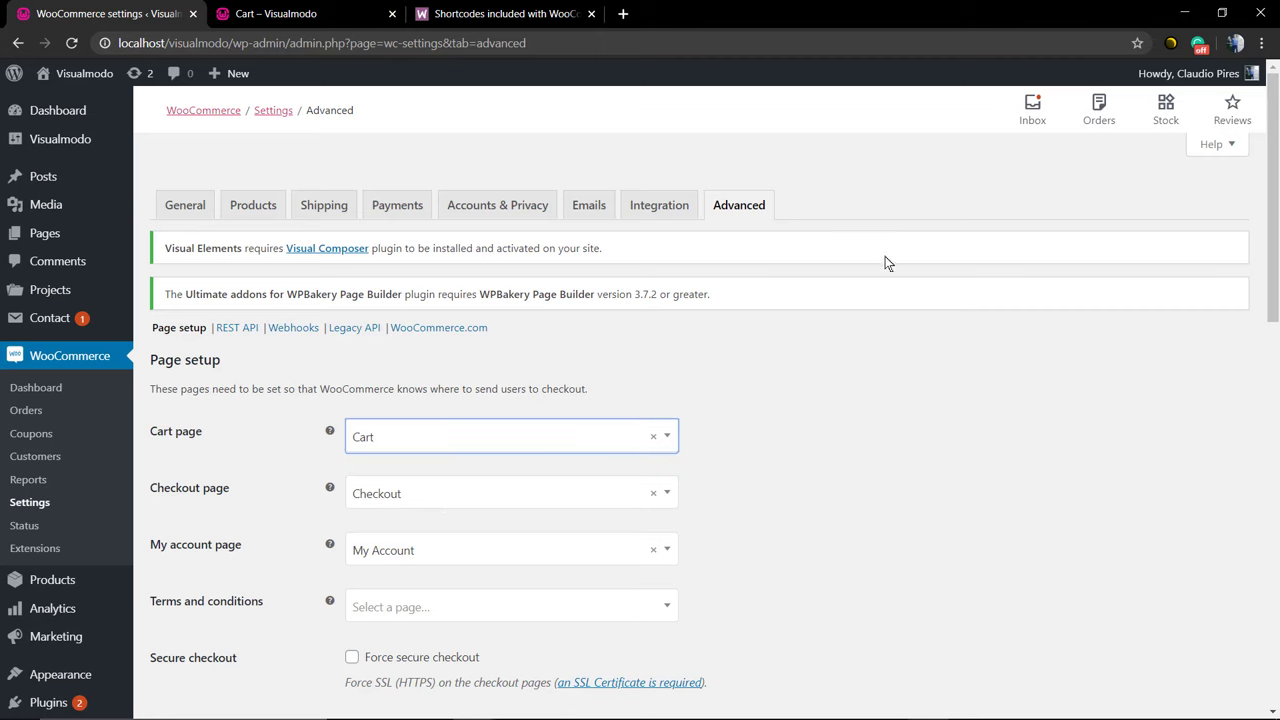
{"action": "scroll", "coordinate": [634, 300], "scroll_direction": "down", "scroll_amount": 15}
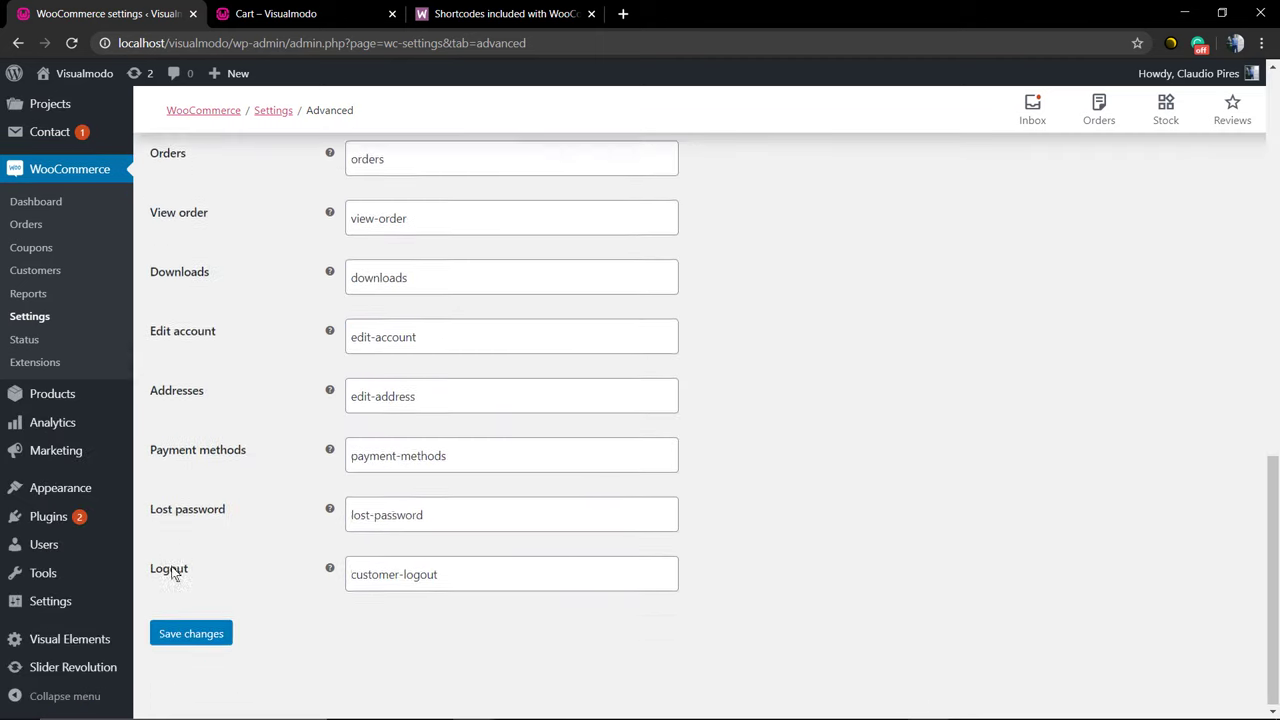
{"action": "left_click", "coordinate": [191, 633]}
{"action": "key", "text": "F11"}
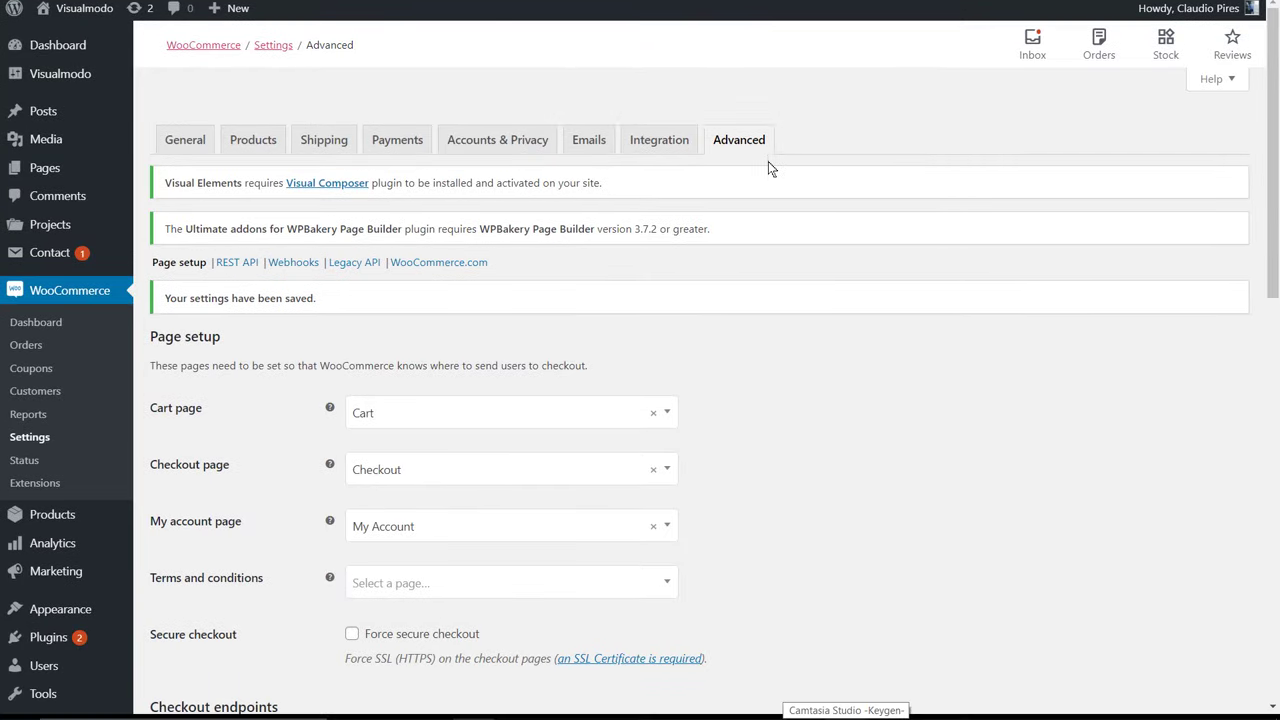
{"action": "key", "text": "F11"}
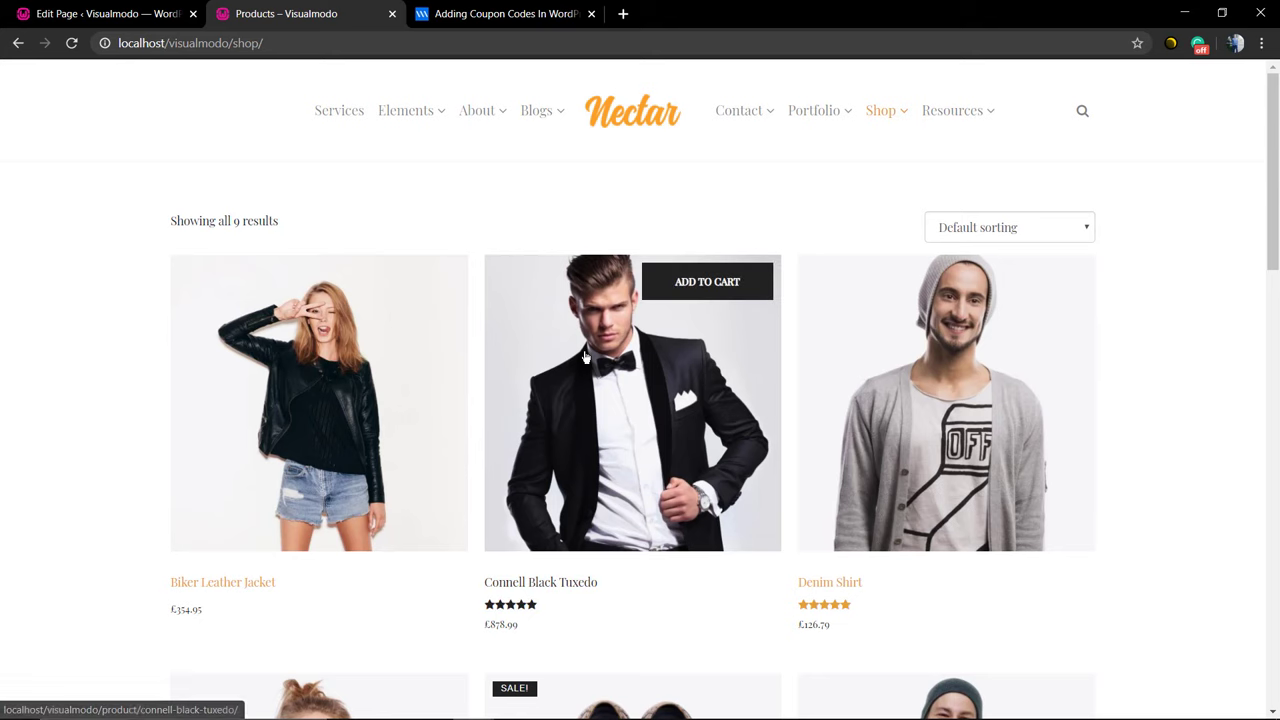
Add the Connell Black Tuxedo from the shop to the cart and view the cart page.
{"action": "left_click", "coordinate": [585, 357]}
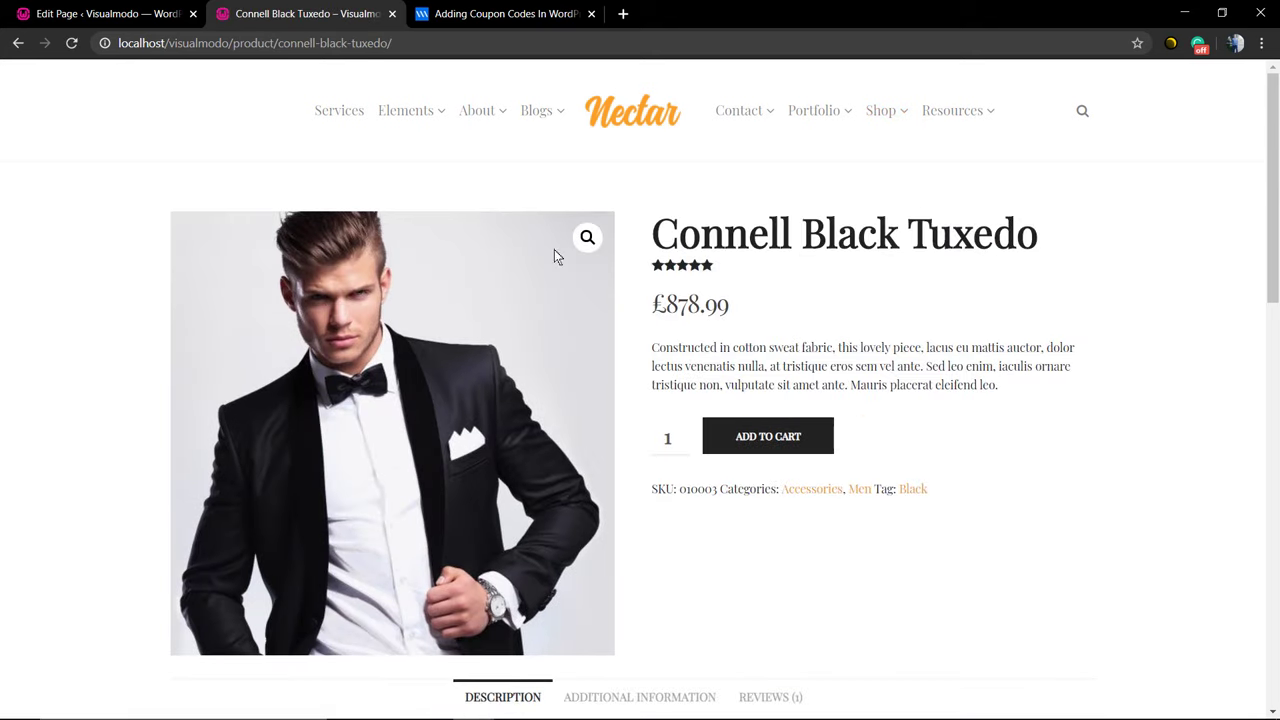
{"action": "left_click", "coordinate": [768, 432]}
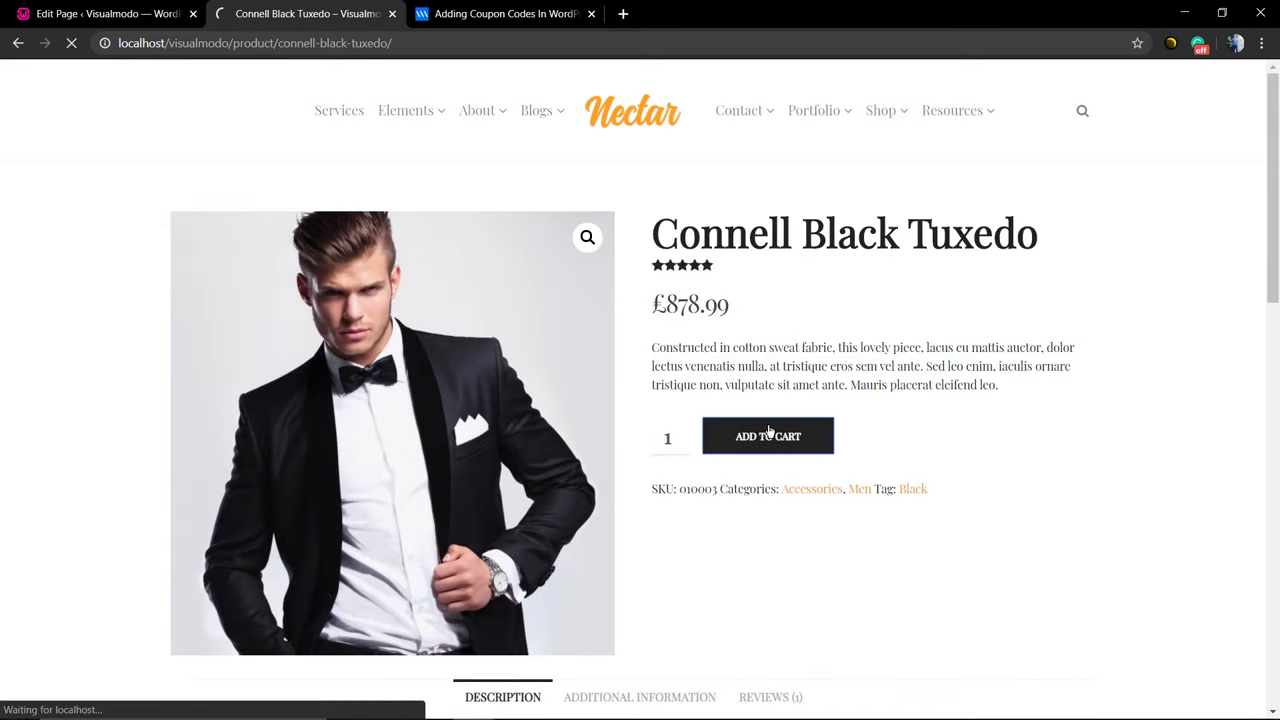
{"action": "left_click", "coordinate": [1046, 255]}
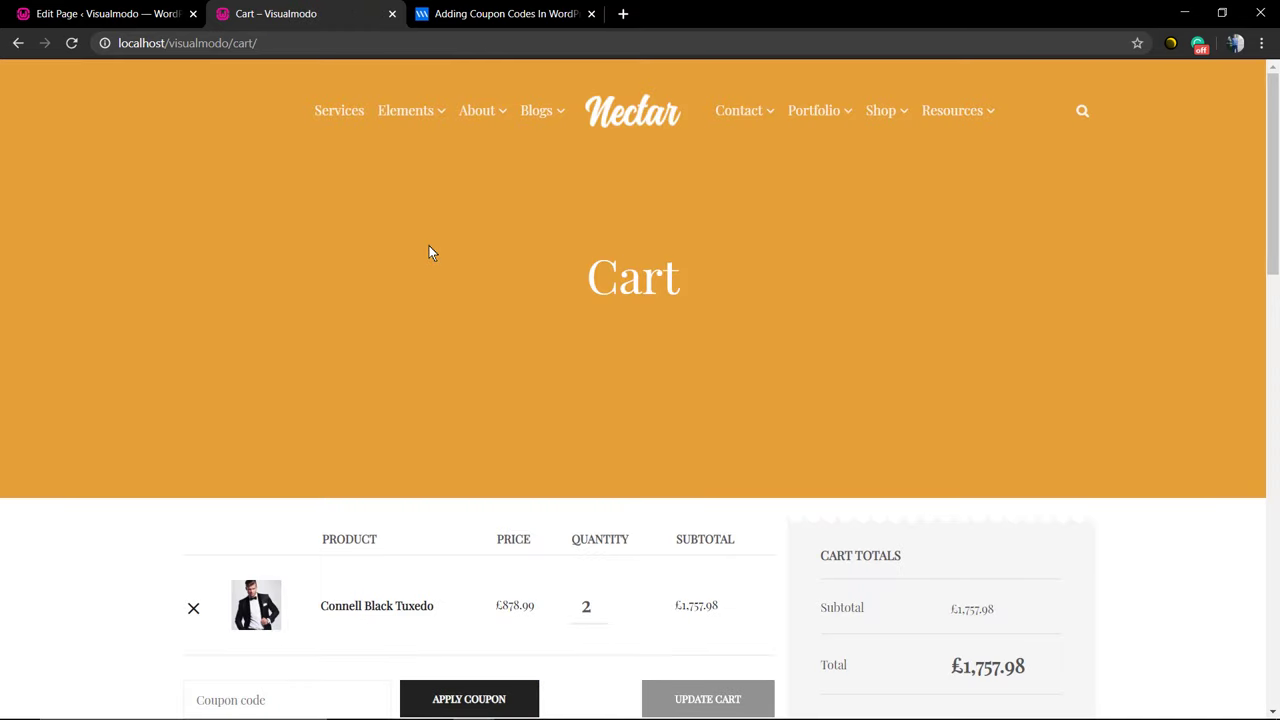
{"action": "scroll", "coordinate": [429, 253], "scroll_direction": "down", "scroll_amount": 3}
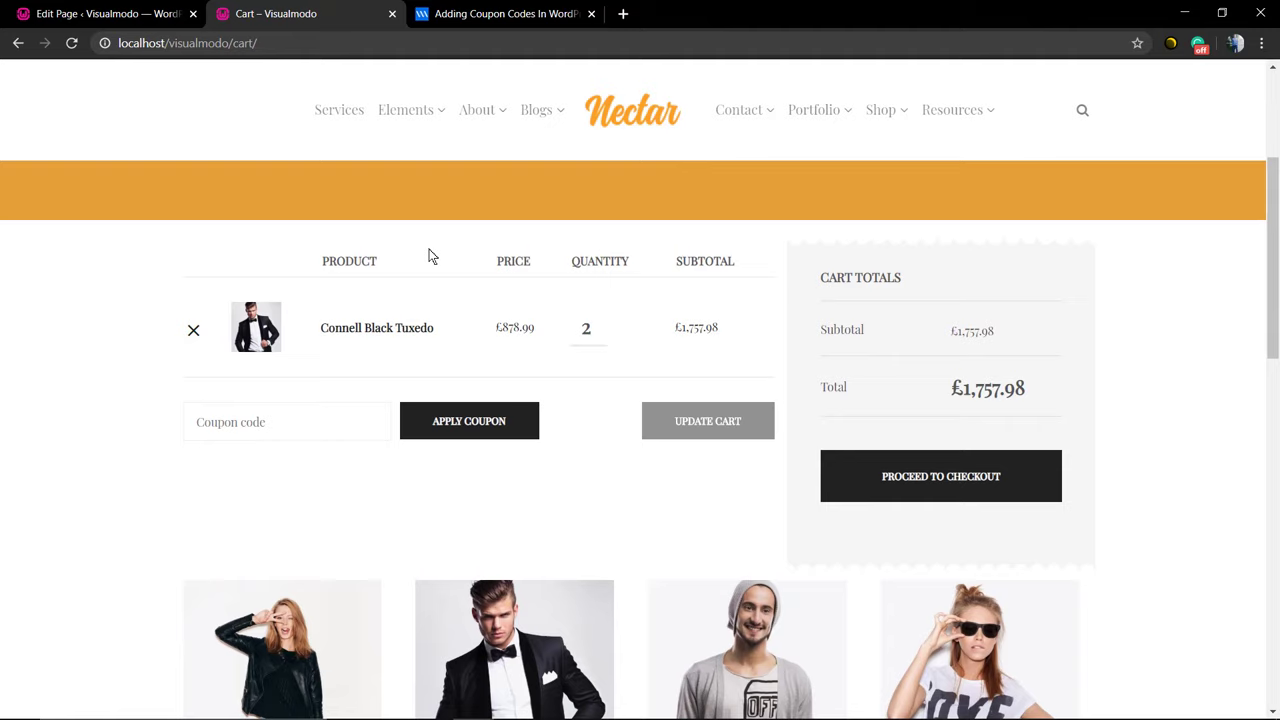
Proceed to checkout and look over the billing fields, order summary and product listings on the Checkout page.
{"action": "left_click", "coordinate": [920, 483]}
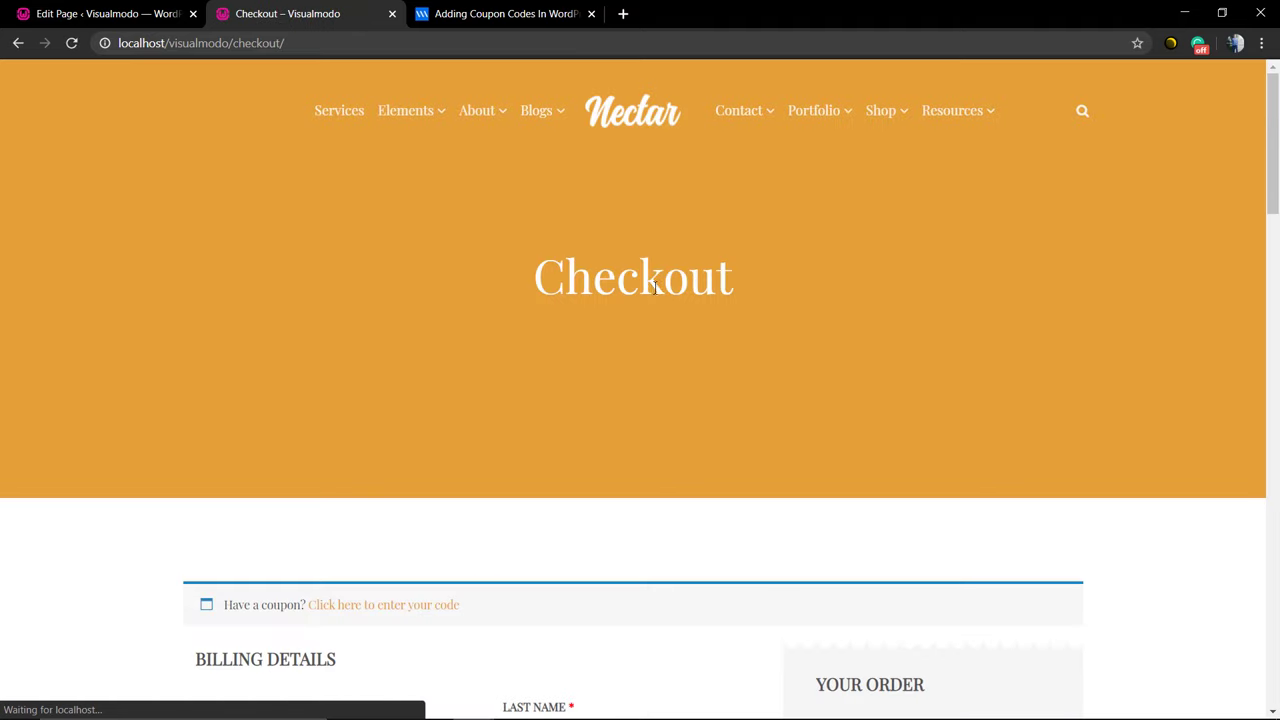
{"action": "scroll", "coordinate": [640, 305], "scroll_direction": "down", "scroll_amount": 5}
{"action": "scroll", "coordinate": [603, 295], "scroll_direction": "down", "scroll_amount": 3}
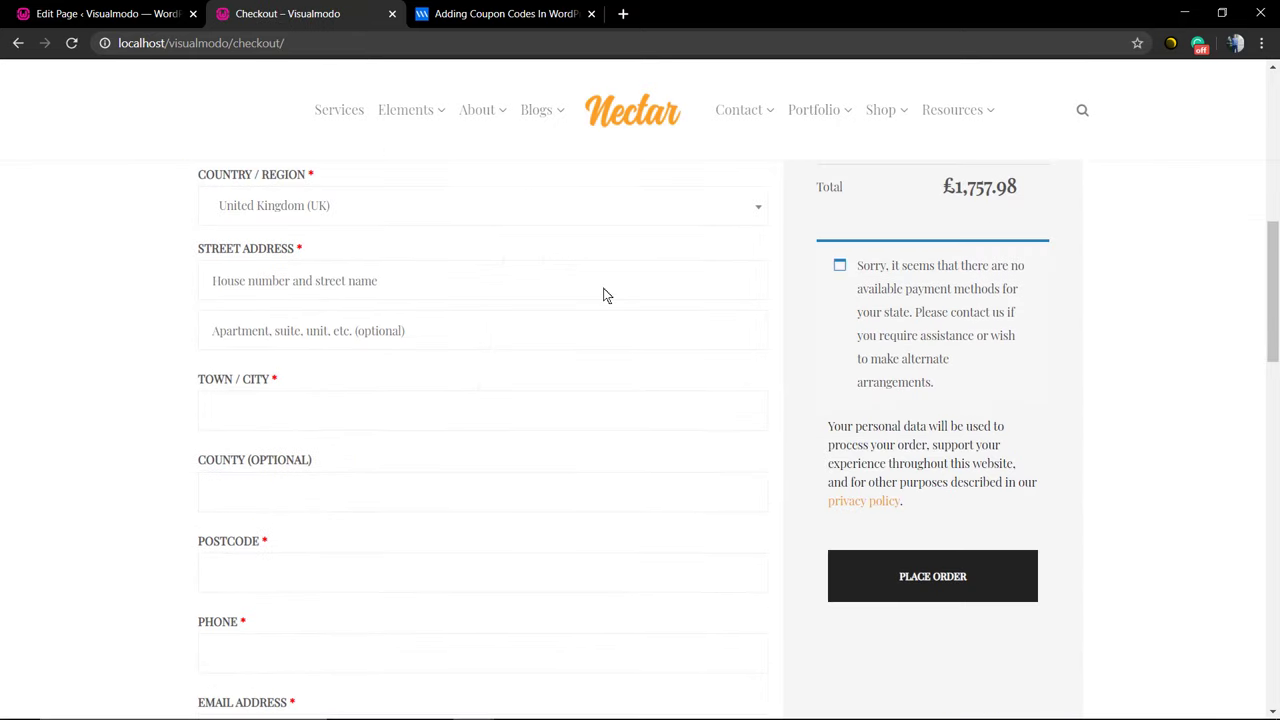
{"action": "scroll", "coordinate": [603, 295], "scroll_direction": "down", "scroll_amount": 6}
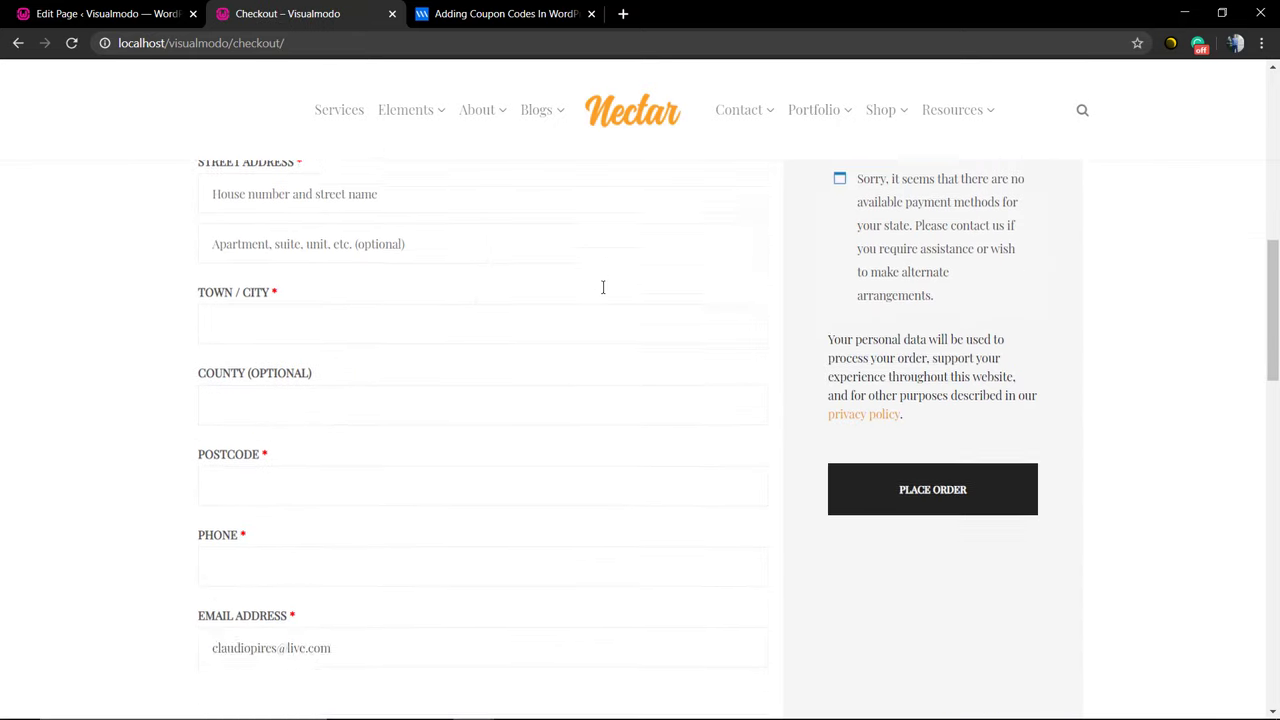
{"action": "scroll", "coordinate": [605, 297], "scroll_direction": "down", "scroll_amount": 2}
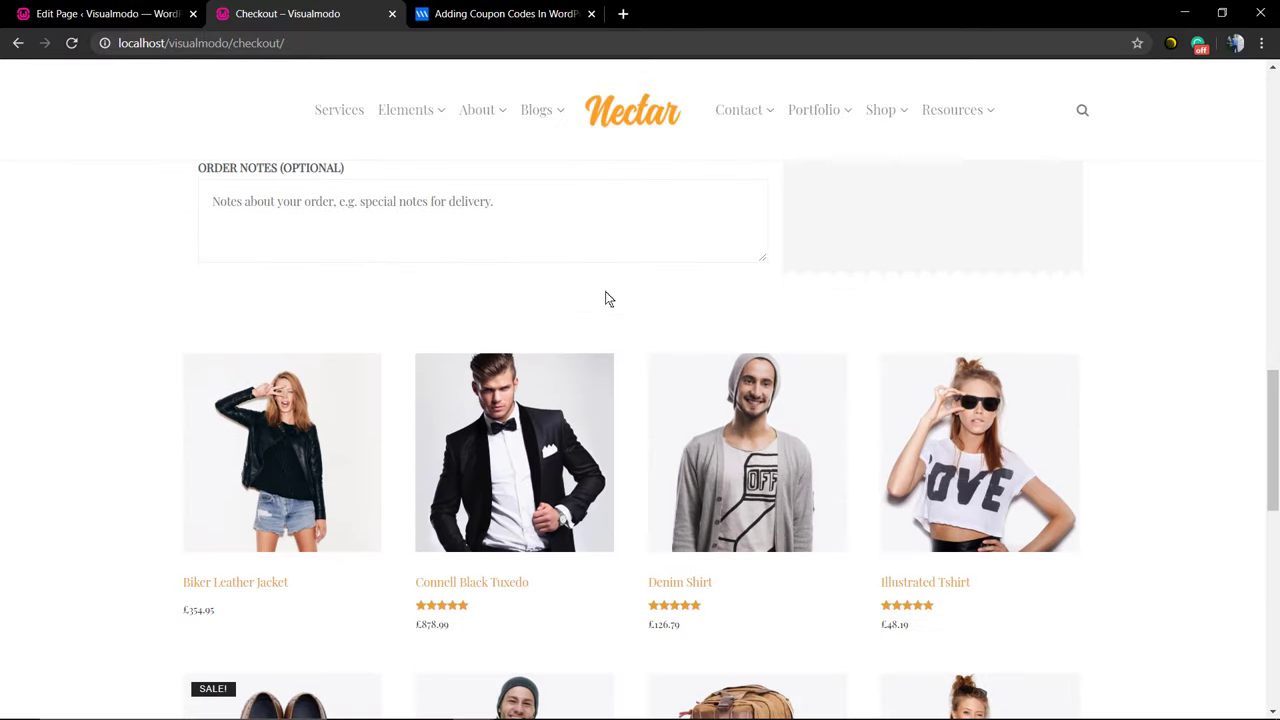
{"action": "scroll", "coordinate": [608, 306], "scroll_direction": "down", "scroll_amount": 3}
{"action": "scroll", "coordinate": [608, 306], "scroll_direction": "up", "scroll_amount": 4}
{"action": "scroll", "coordinate": [578, 367], "scroll_direction": "up", "scroll_amount": 15}
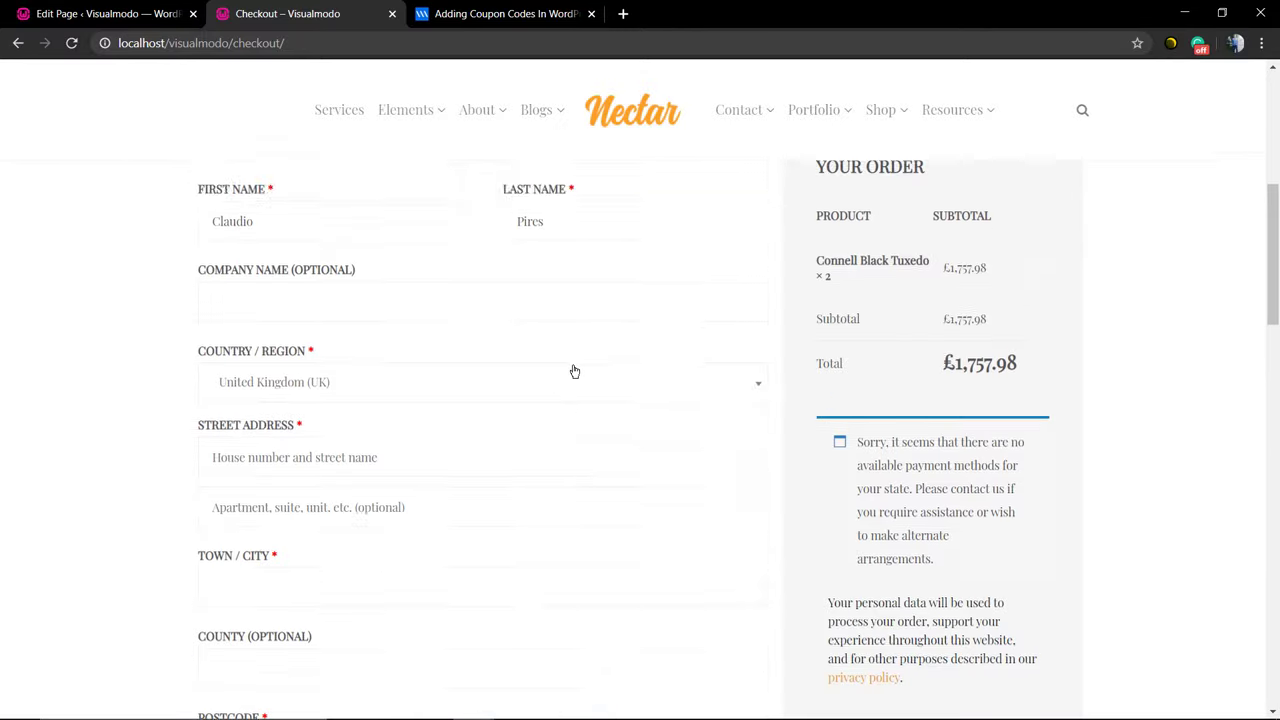
{"action": "scroll", "coordinate": [574, 365], "scroll_direction": "down", "scroll_amount": 6}
{"action": "scroll", "coordinate": [575, 368], "scroll_direction": "down", "scroll_amount": 7}
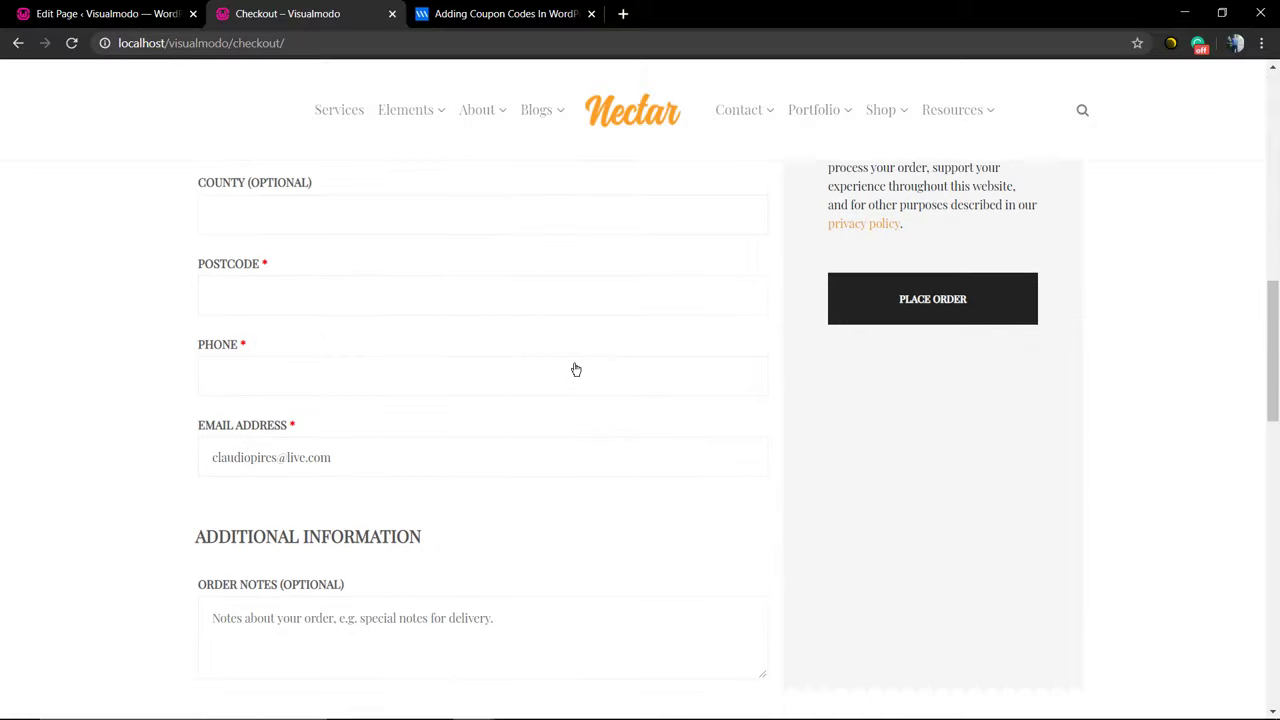
{"action": "scroll", "coordinate": [573, 360], "scroll_direction": "up", "scroll_amount": 10}
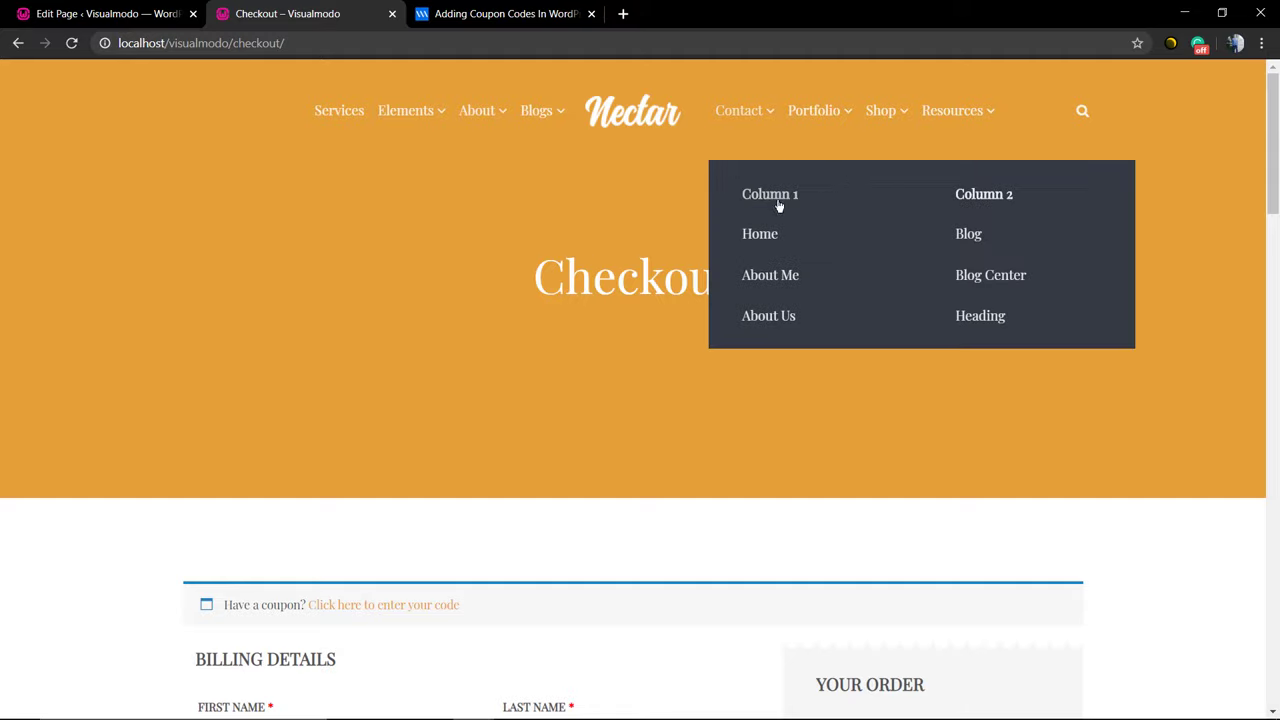
{"action": "scroll", "coordinate": [637, 235], "scroll_direction": "down", "scroll_amount": 2}
{"action": "scroll", "coordinate": [640, 240], "scroll_direction": "up", "scroll_amount": 1}
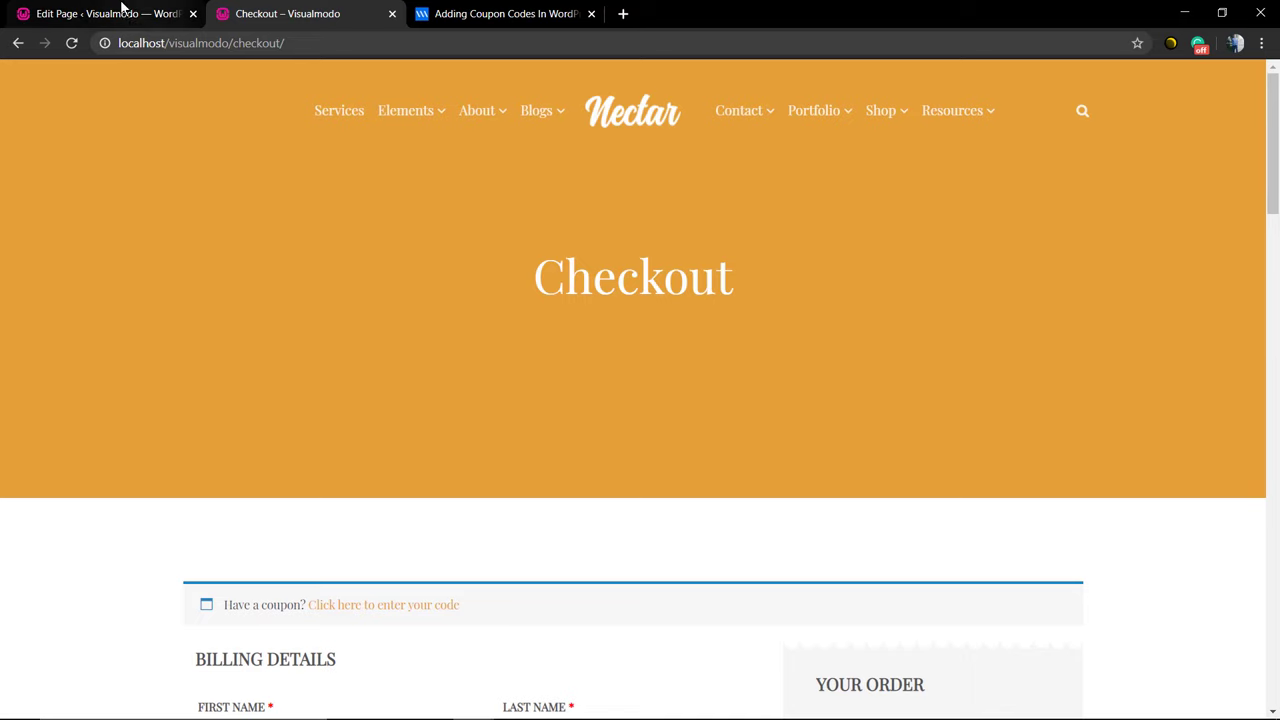
Return to the WordPress admin, leave the Cart page editor without saving and open the Menus page.
{"action": "left_click", "coordinate": [115, 13]}
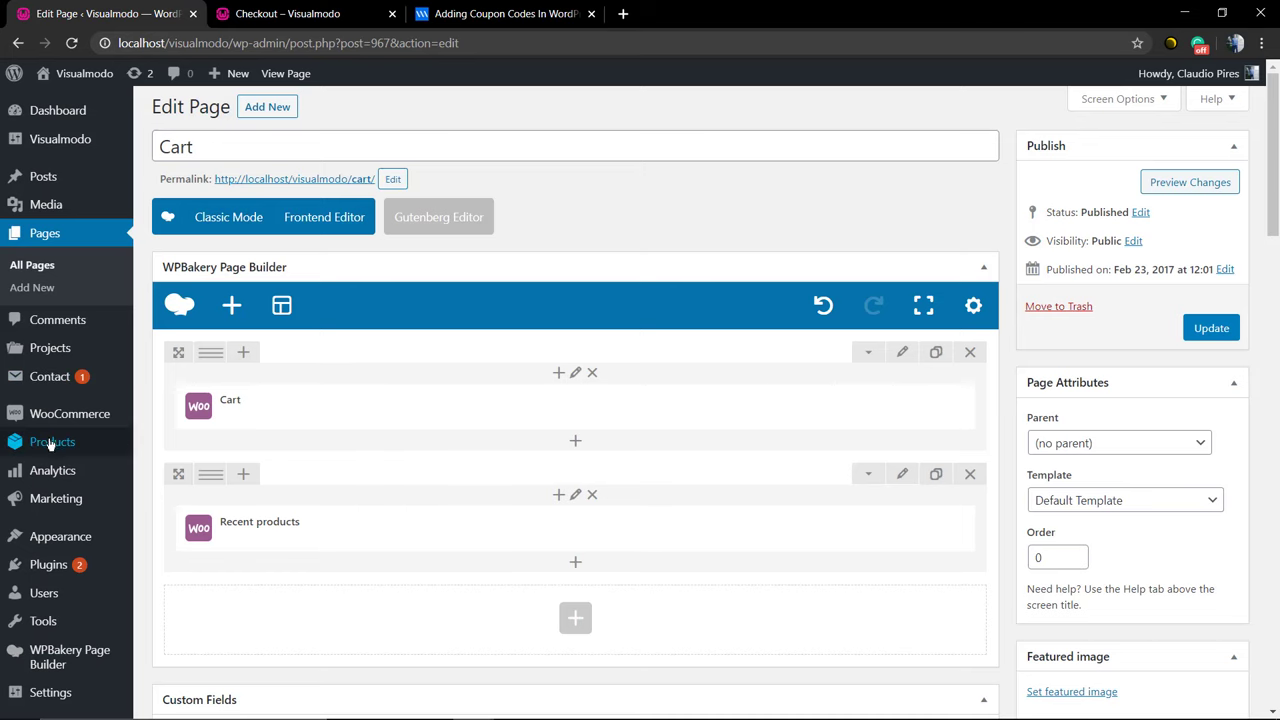
{"action": "mouse_move", "coordinate": [62, 540]}
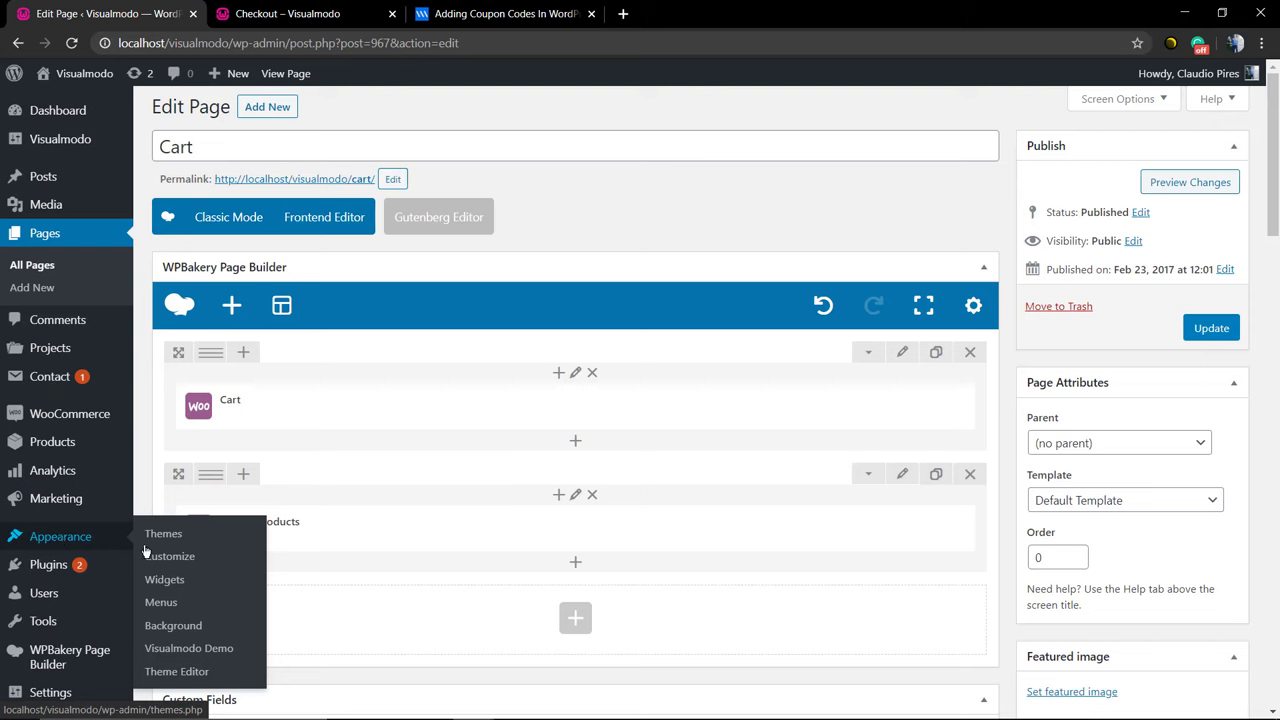
{"action": "left_click", "coordinate": [180, 603]}
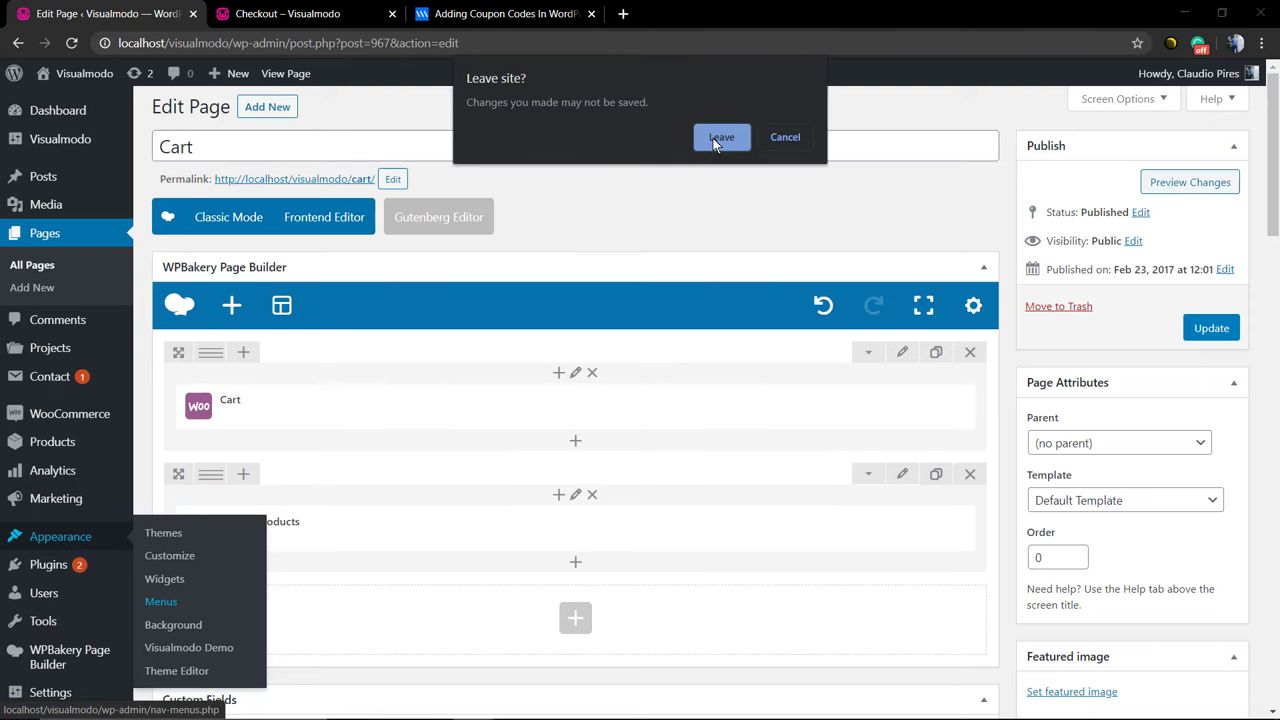
{"action": "left_click", "coordinate": [717, 138]}
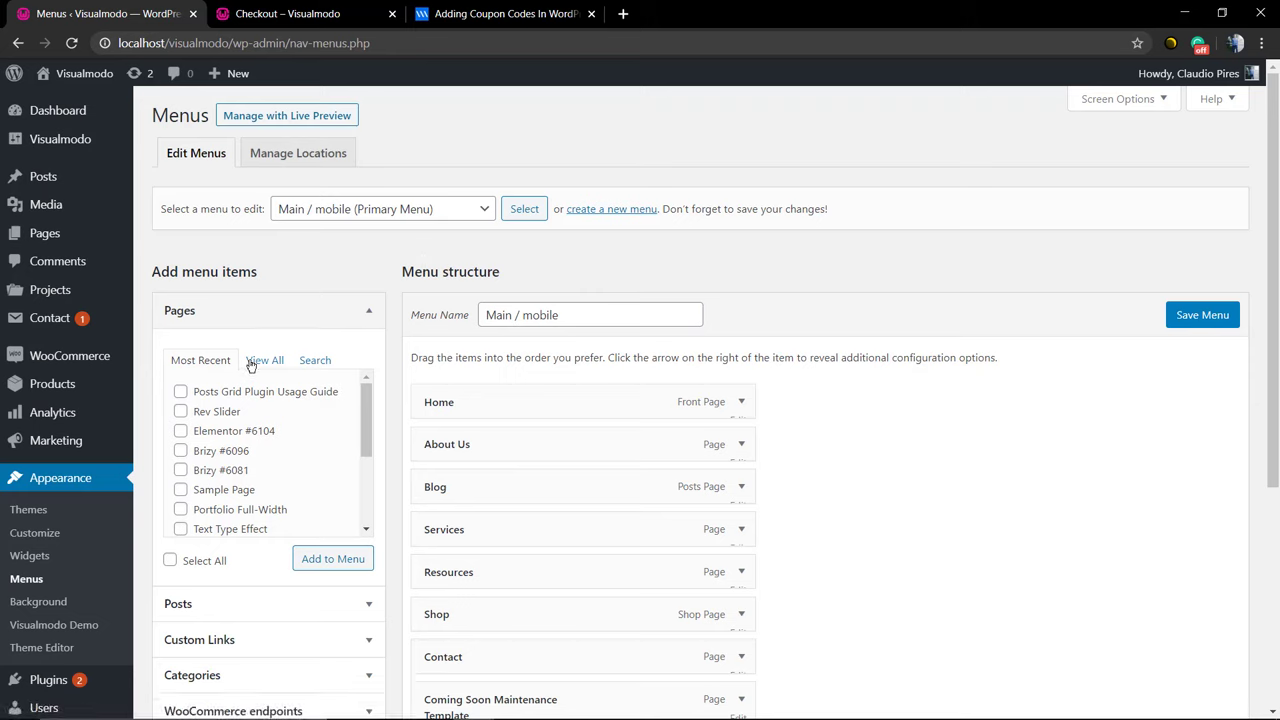
Add the Cart and Checkout pages from the full page list to the Main / mobile menu.
{"action": "left_click", "coordinate": [252, 362]}
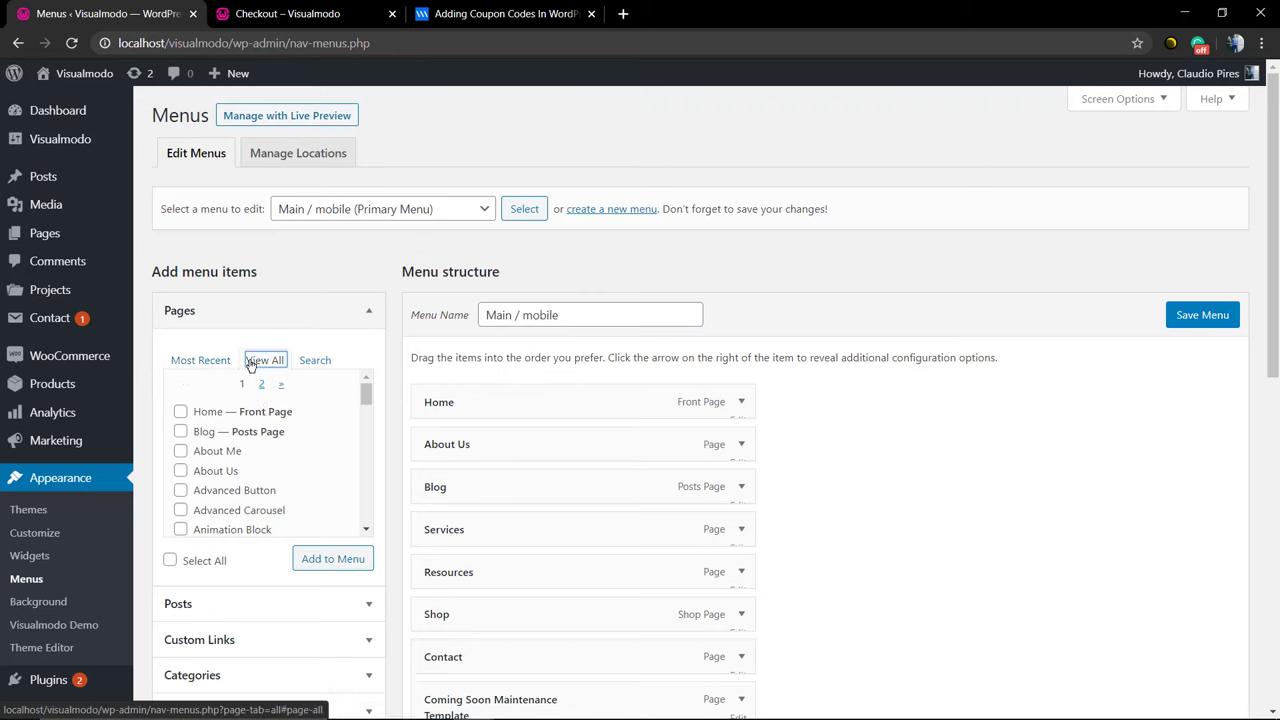
{"action": "scroll", "coordinate": [266, 438], "scroll_direction": "down", "scroll_amount": 5}
{"action": "scroll", "coordinate": [265, 443], "scroll_direction": "up", "scroll_amount": 3}
{"action": "left_click", "coordinate": [181, 469]}
{"action": "left_click", "coordinate": [181, 489]}
{"action": "left_click", "coordinate": [327, 561]}
{"action": "scroll", "coordinate": [557, 505], "scroll_direction": "down", "scroll_amount": 2}
{"action": "scroll", "coordinate": [620, 486], "scroll_direction": "down", "scroll_amount": 2}
{"action": "scroll", "coordinate": [623, 489], "scroll_direction": "down", "scroll_amount": 3}
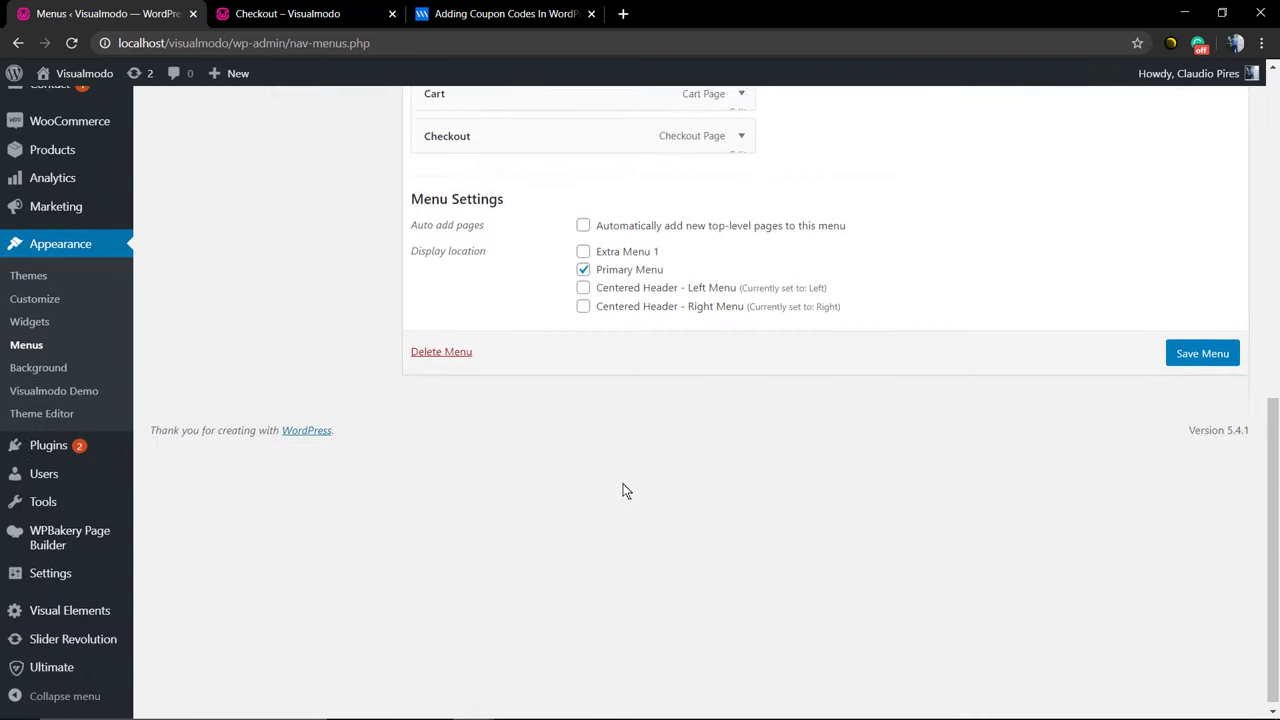
Remove the newly added Cart and Checkout items from the Main / mobile menu.
{"action": "scroll", "coordinate": [600, 495], "scroll_direction": "up", "scroll_amount": 4}
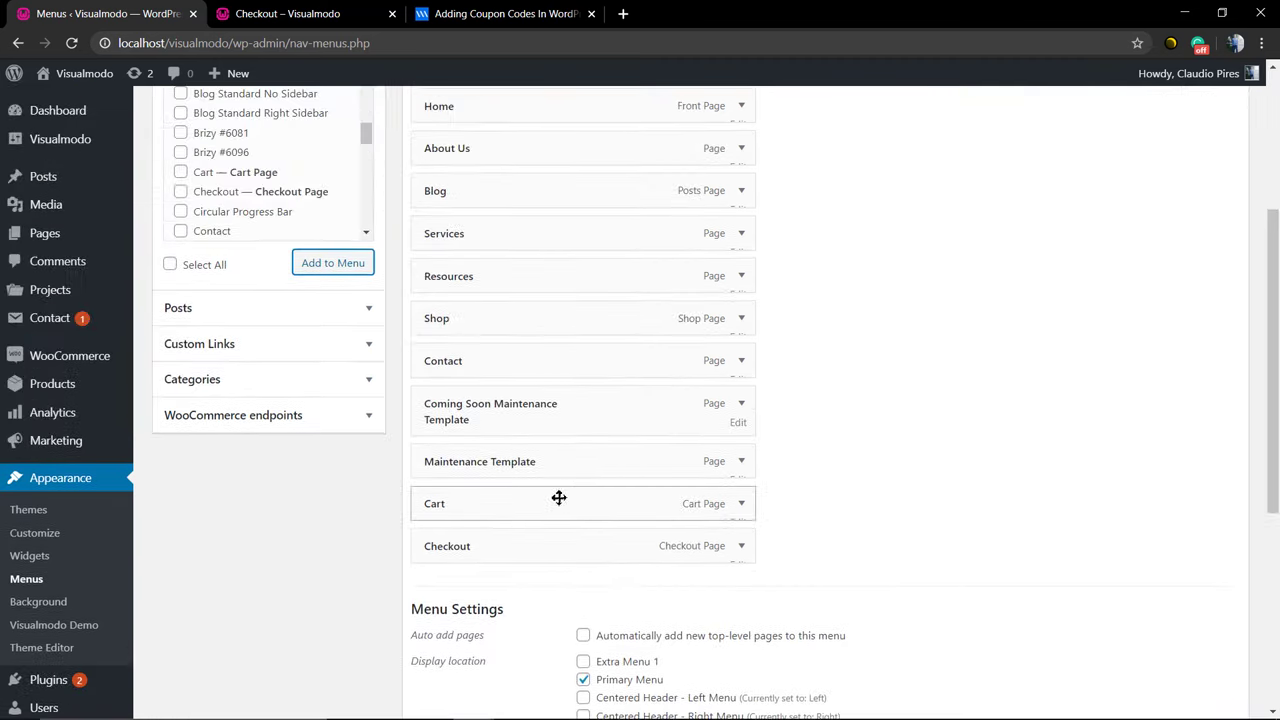
{"action": "left_click", "coordinate": [739, 548]}
{"action": "left_click", "coordinate": [740, 510]}
{"action": "scroll", "coordinate": [444, 473], "scroll_direction": "down", "scroll_amount": 5}
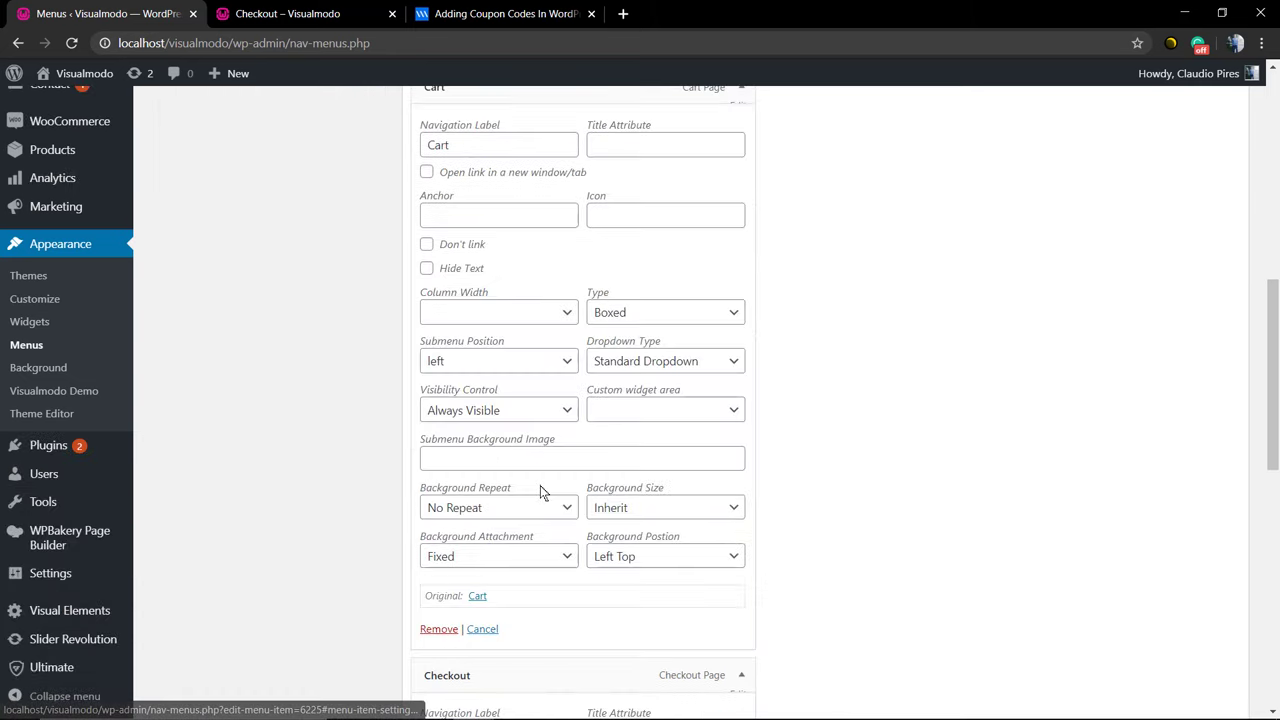
{"action": "left_click", "coordinate": [443, 489]}
{"action": "left_click", "coordinate": [438, 492]}
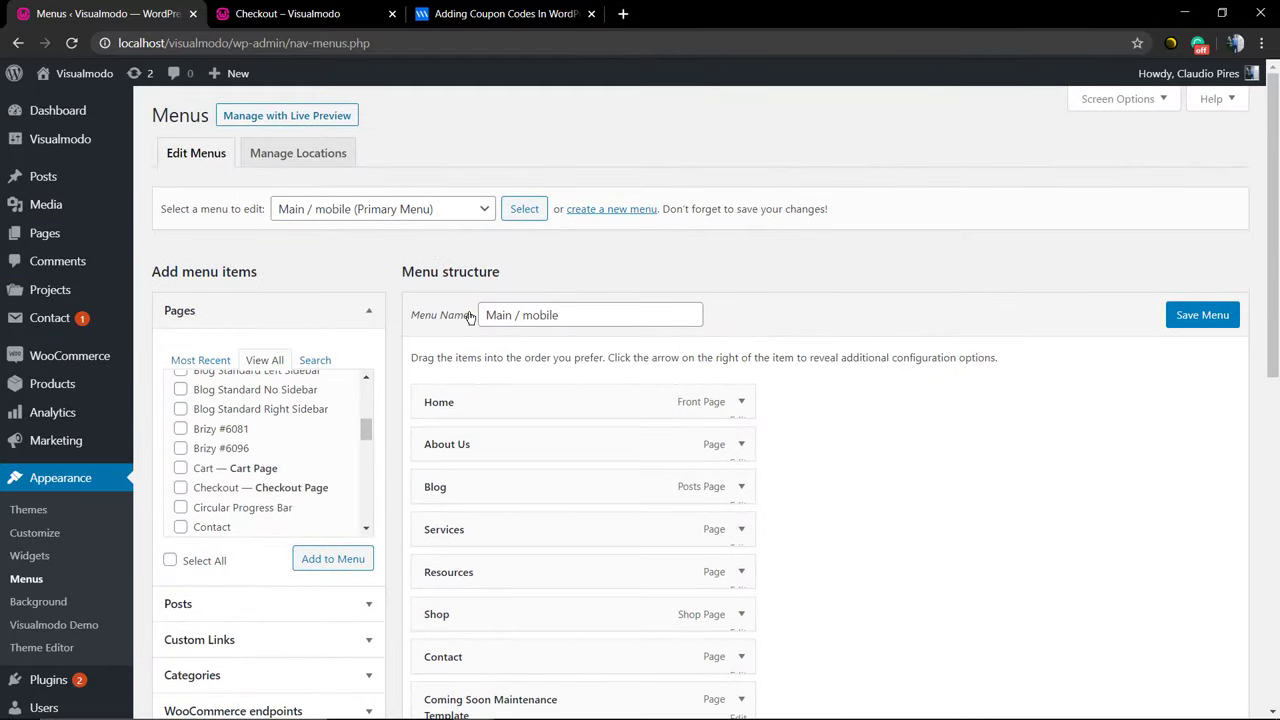
Load the Right (Centered Header - Right Menu) menu for editing without saving the current one, and look over its items under Shop.
{"action": "scroll", "coordinate": [711, 317], "scroll_direction": "down", "scroll_amount": 2}
{"action": "scroll", "coordinate": [560, 337], "scroll_direction": "up", "scroll_amount": 2}
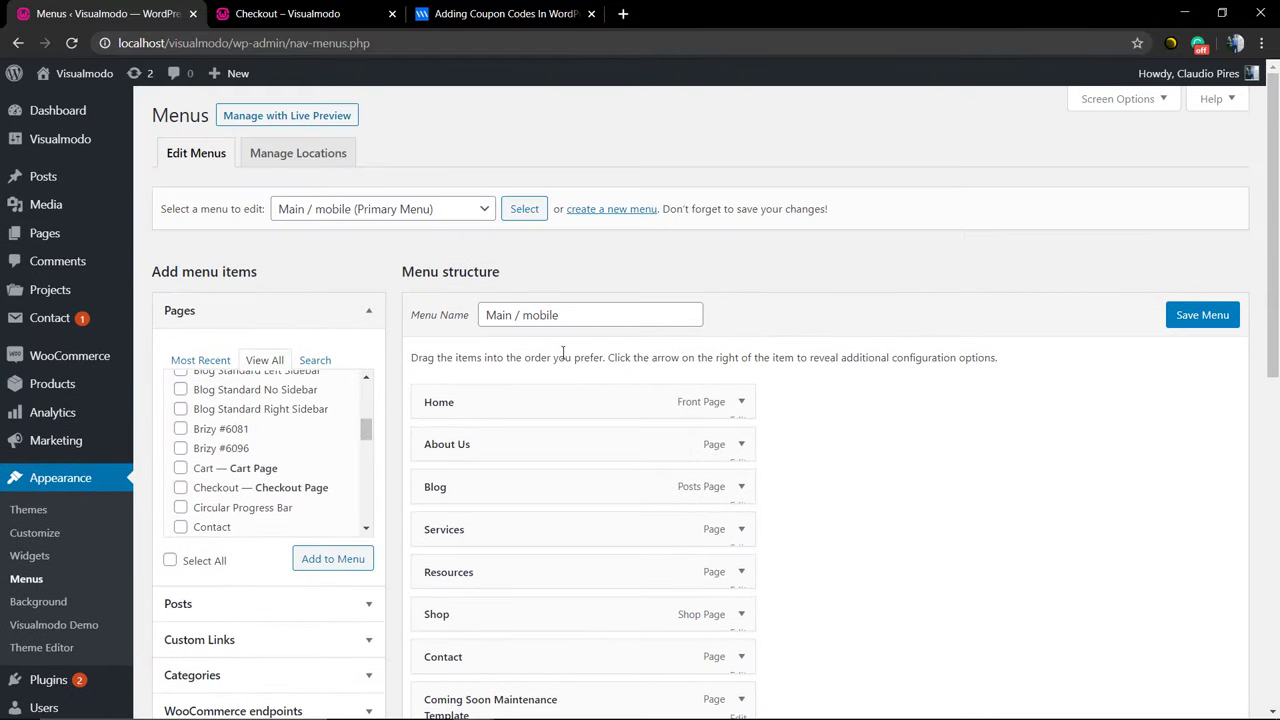
{"action": "left_click", "coordinate": [403, 217]}
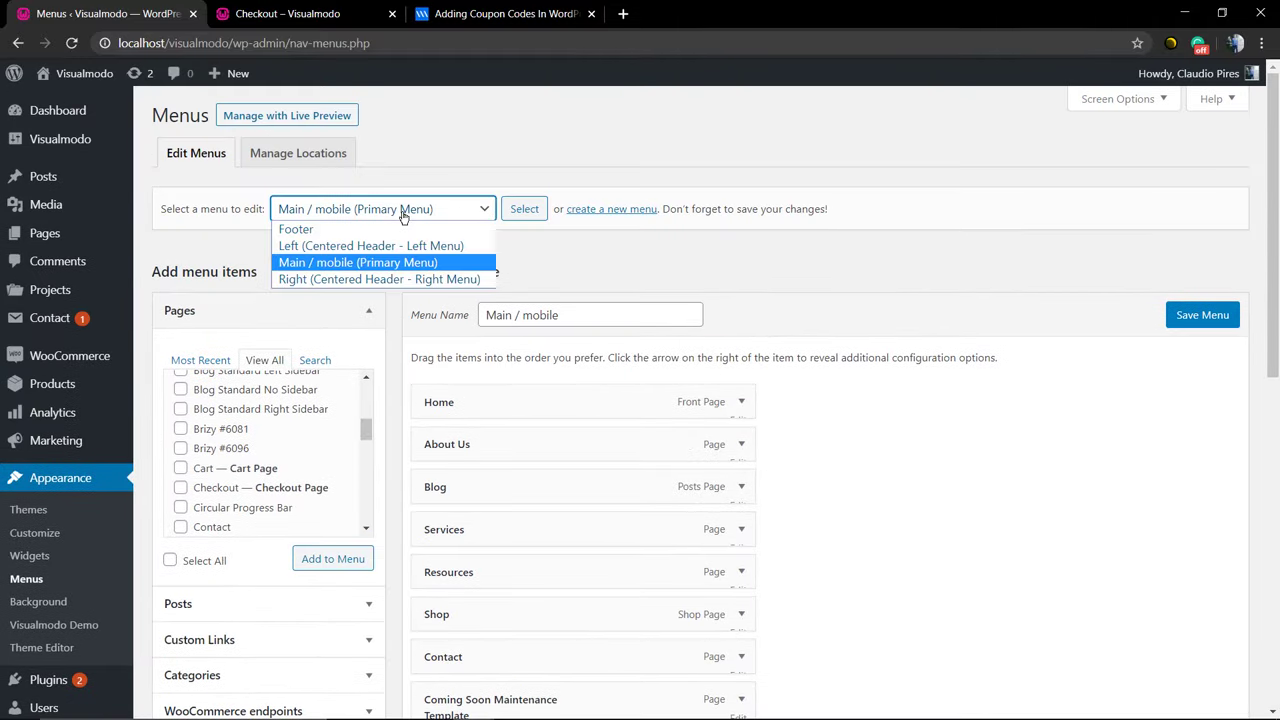
{"action": "left_click", "coordinate": [380, 279]}
{"action": "left_click", "coordinate": [524, 209]}
{"action": "left_click", "coordinate": [712, 137]}
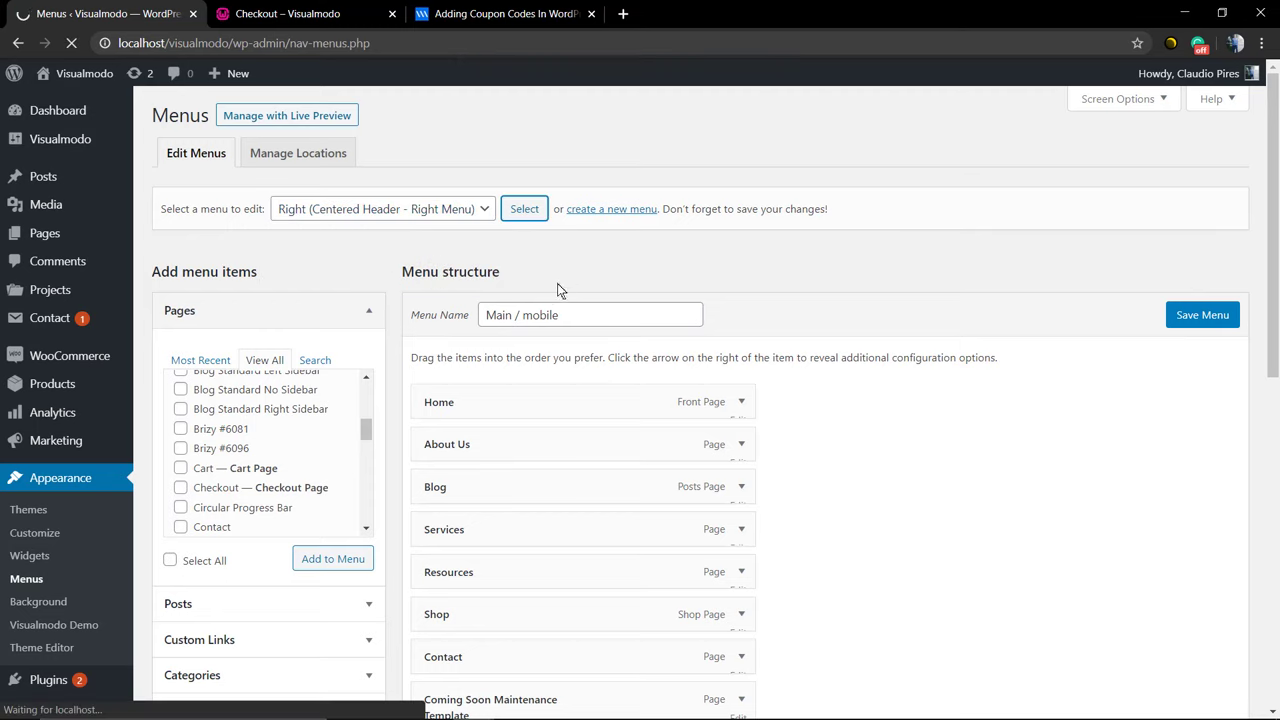
{"action": "scroll", "coordinate": [400, 347], "scroll_direction": "down", "scroll_amount": 5}
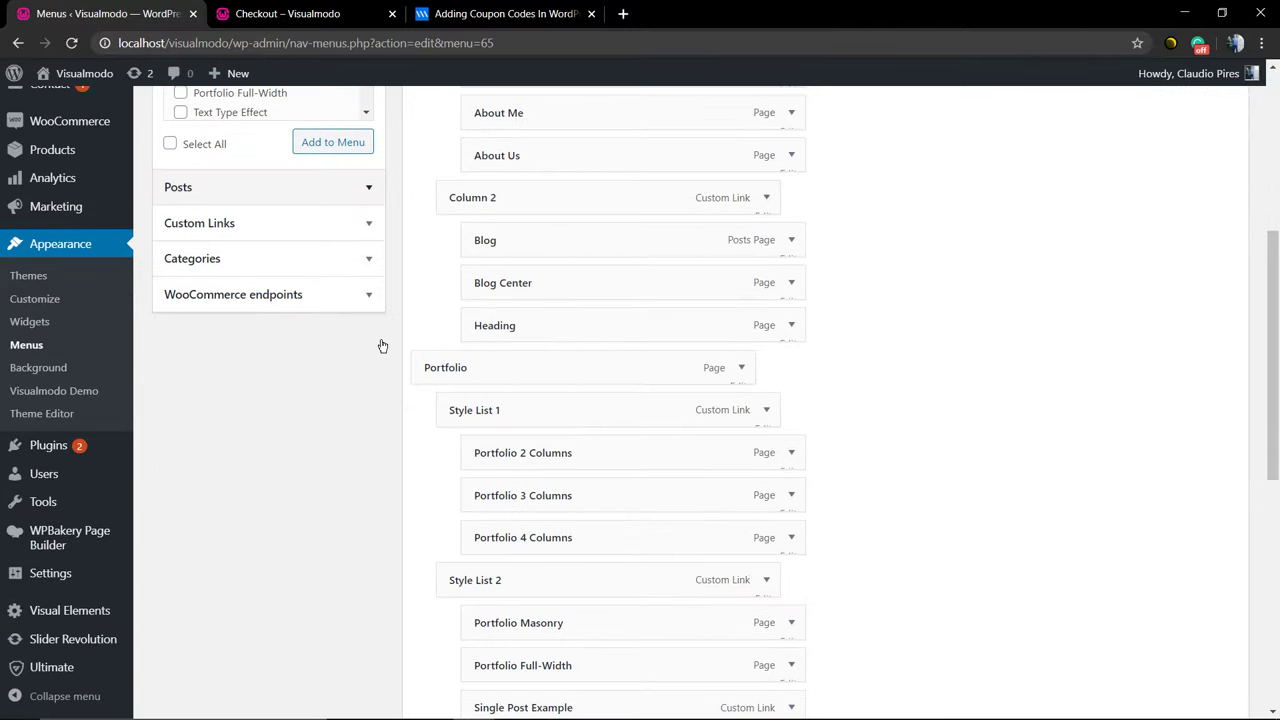
{"action": "scroll", "coordinate": [380, 346], "scroll_direction": "down", "scroll_amount": 4}
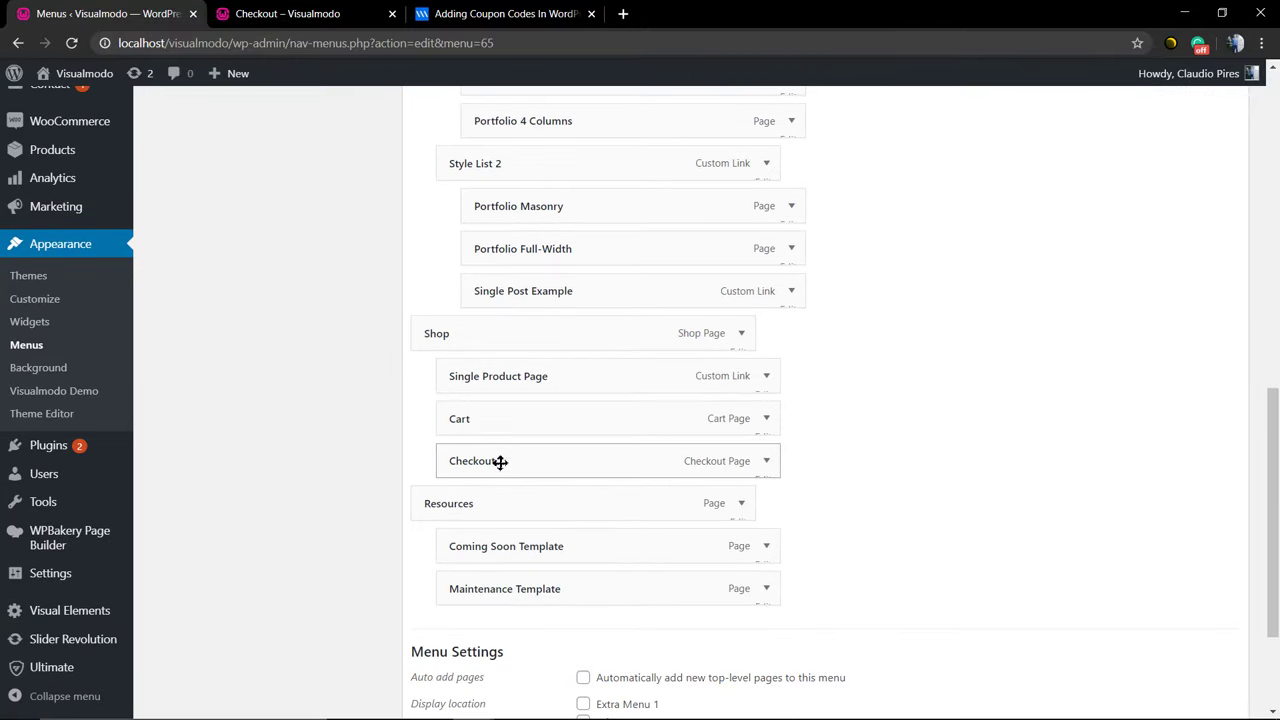
{"action": "scroll", "coordinate": [300, 366], "scroll_direction": "up", "scroll_amount": 9}
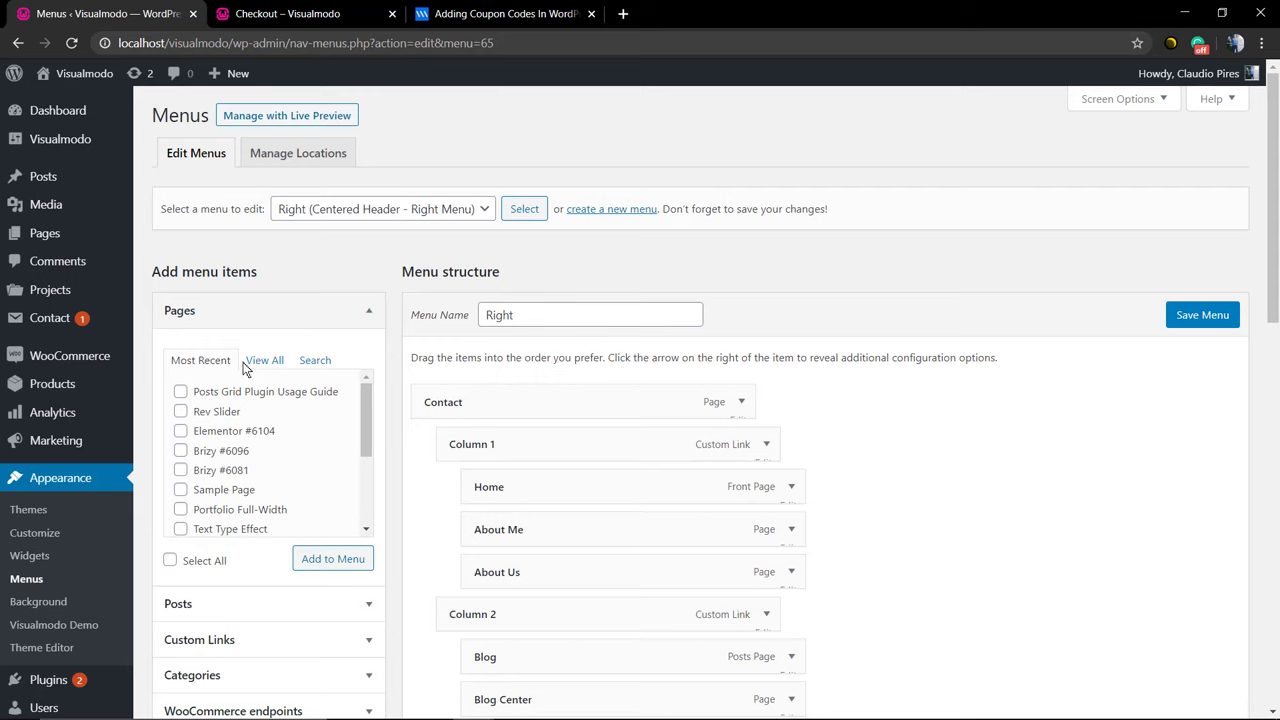
Search the pages for "acco" and add the My Account page to the Right menu.
{"action": "left_click", "coordinate": [265, 363]}
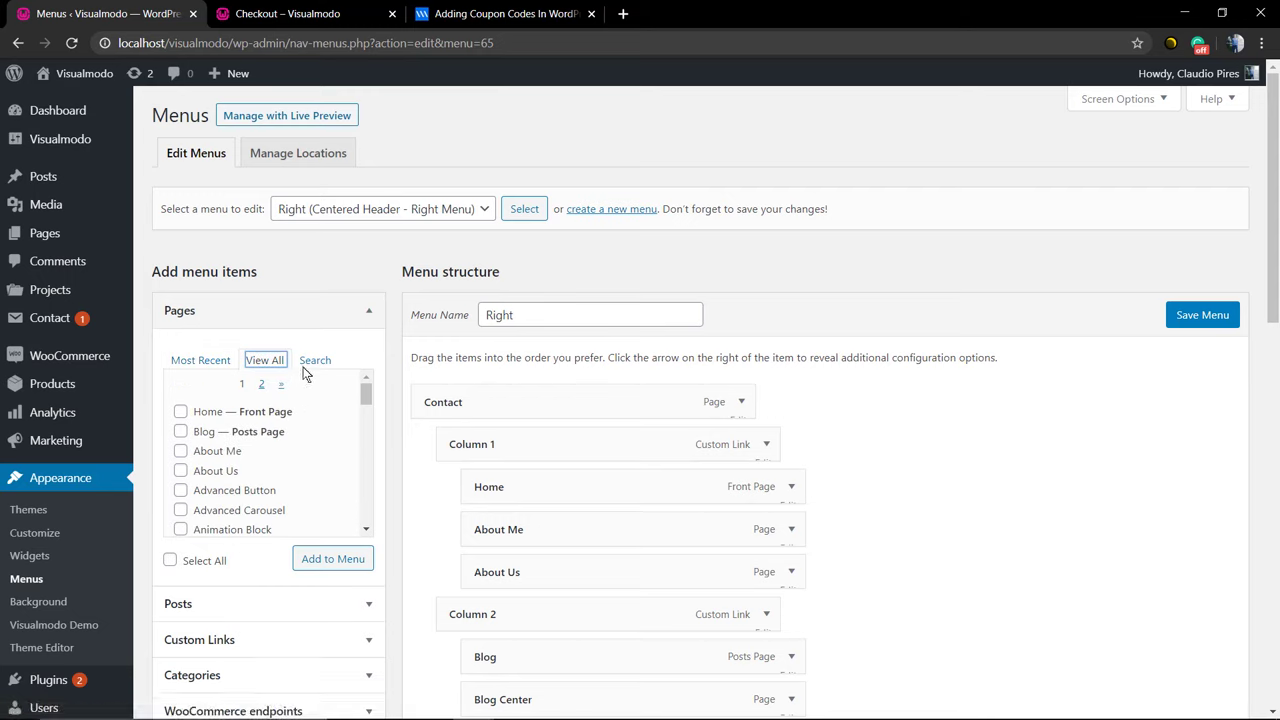
{"action": "left_click", "coordinate": [310, 362]}
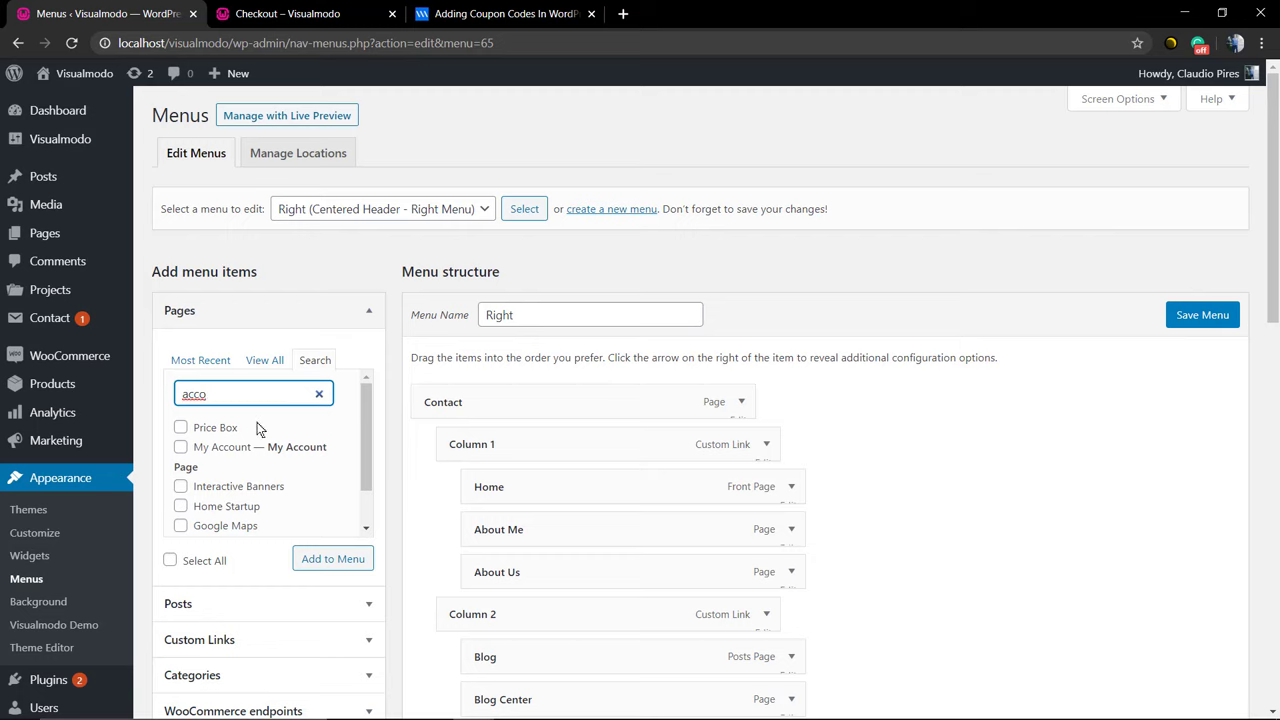
{"action": "scroll", "coordinate": [274, 464], "scroll_direction": "down", "scroll_amount": 1}
{"action": "scroll", "coordinate": [256, 486], "scroll_direction": "up", "scroll_amount": 1}
{"action": "left_click", "coordinate": [241, 452]}
{"action": "left_click", "coordinate": [316, 562]}
{"action": "scroll", "coordinate": [621, 476], "scroll_direction": "down", "scroll_amount": 2}
{"action": "scroll", "coordinate": [621, 476], "scroll_direction": "down", "scroll_amount": 8}
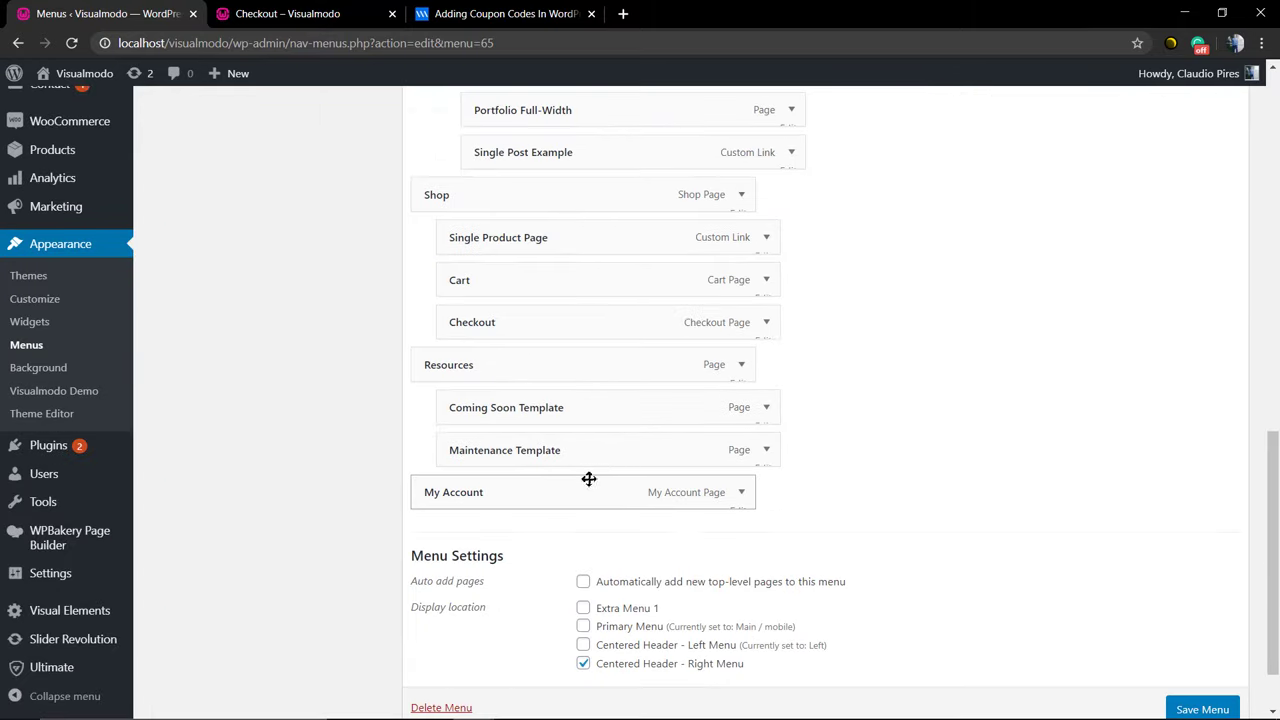
Nest My Account under Shop, directly after Checkout, and save the Right menu.
{"action": "left_click_drag", "start_coordinate": [577, 480], "coordinate": [586, 366]}
{"action": "scroll", "coordinate": [1200, 662], "scroll_direction": "down", "scroll_amount": 1}
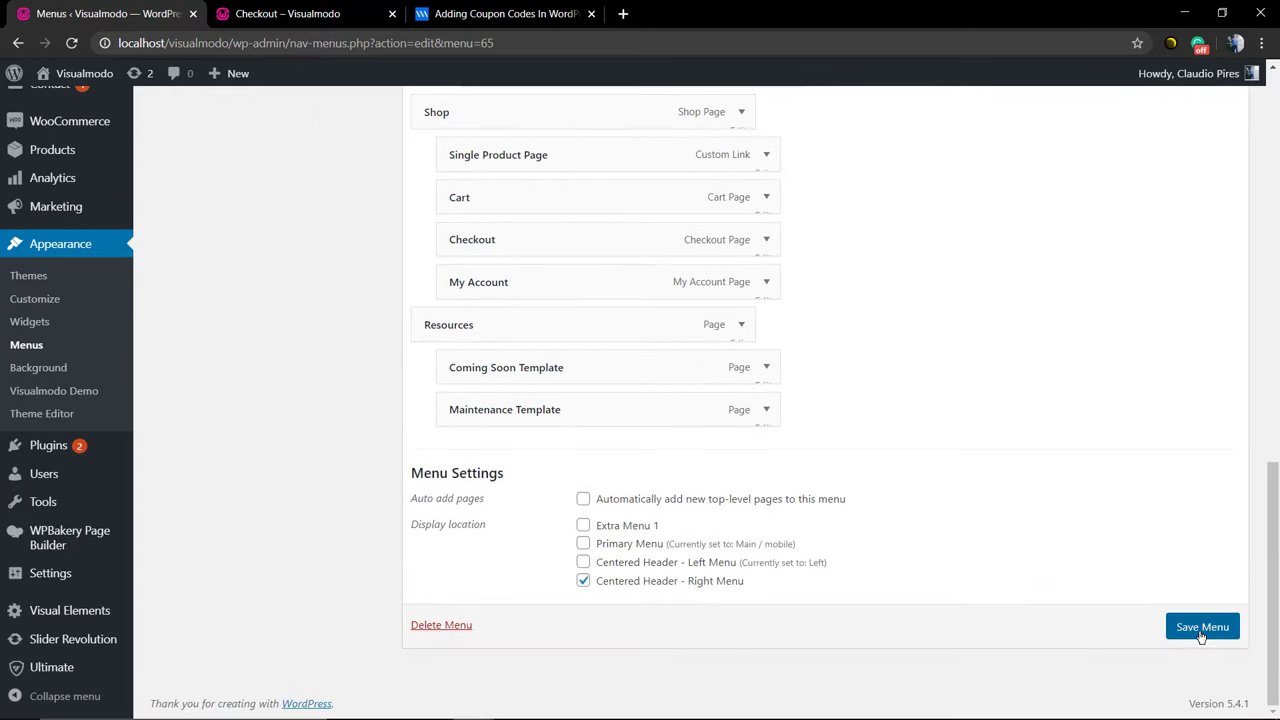
{"action": "left_click", "coordinate": [1201, 630]}
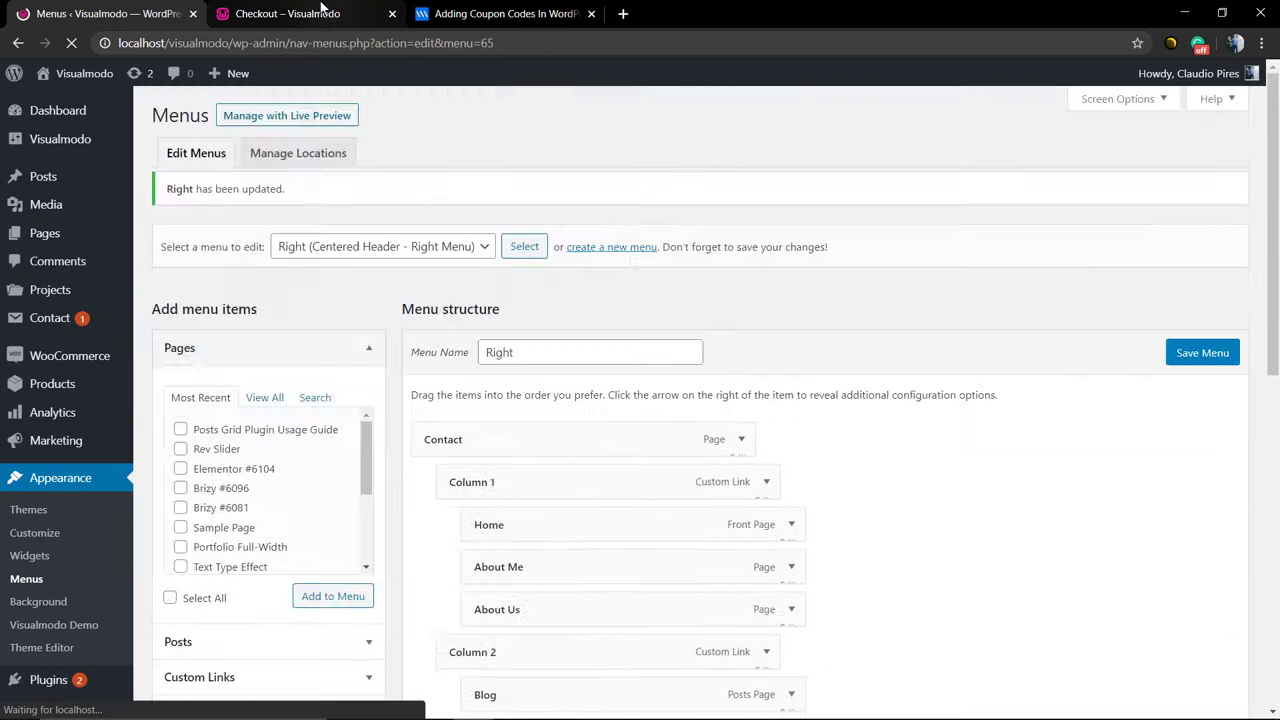
Reload the store's Checkout page, check the Shop submenu for the My Account link and open the shop page.
{"action": "left_click", "coordinate": [320, 13]}
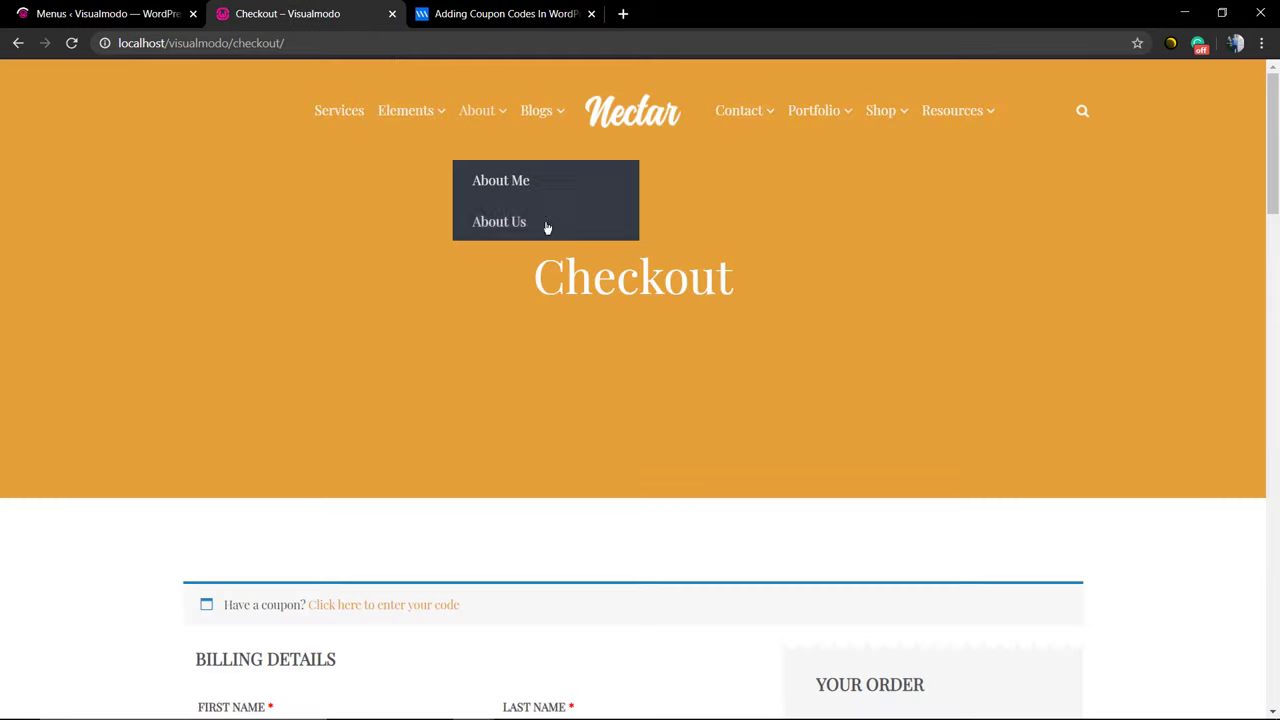
{"action": "key", "text": "F5"}
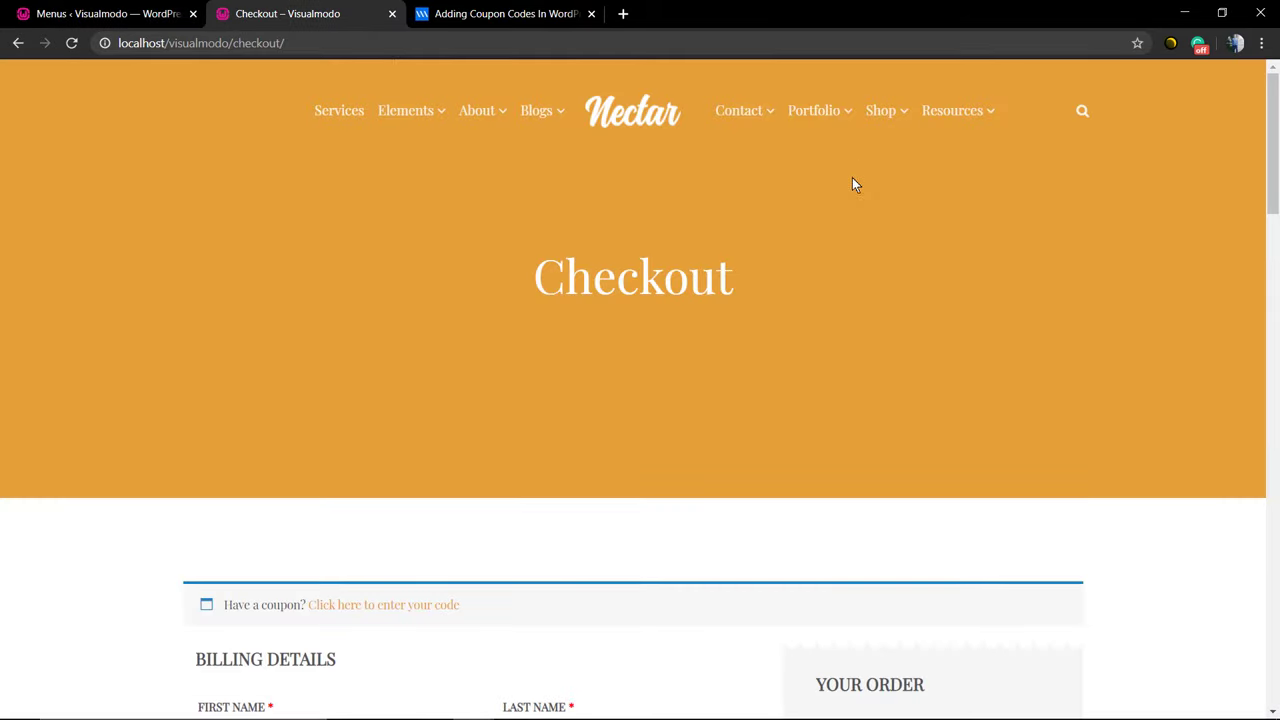
{"action": "mouse_move", "coordinate": [890, 115]}
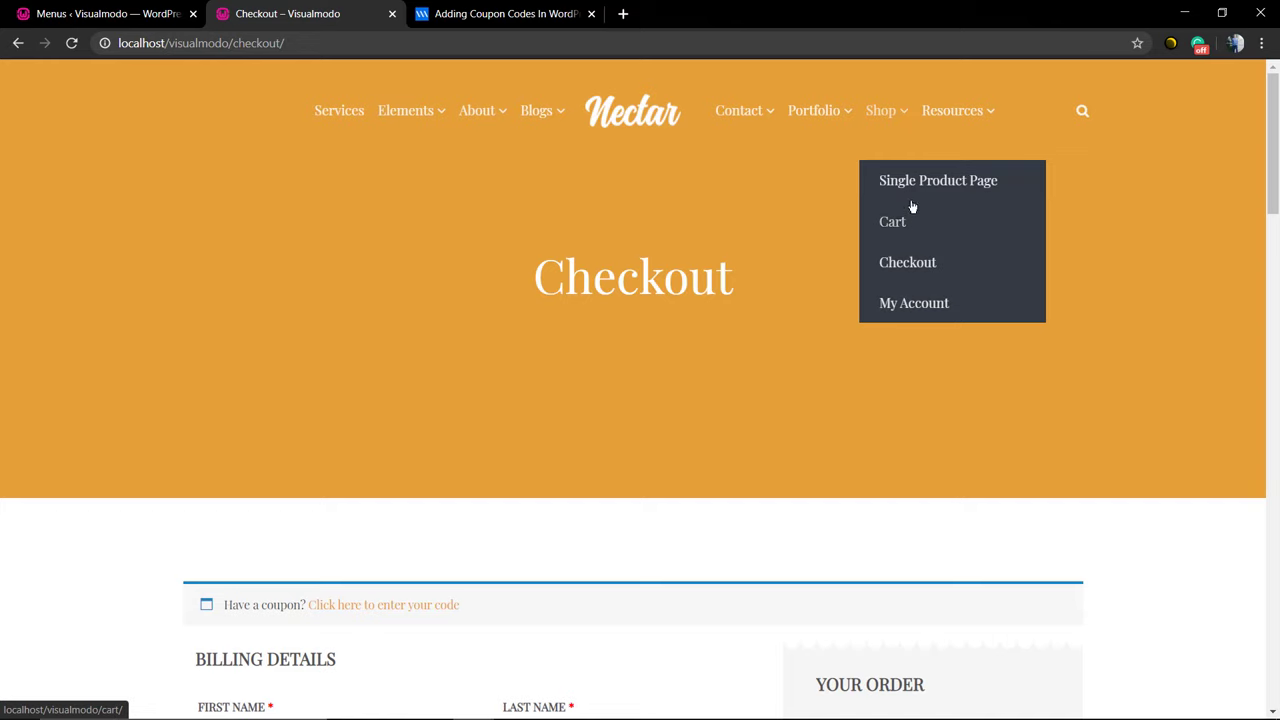
{"action": "left_click", "coordinate": [880, 121]}
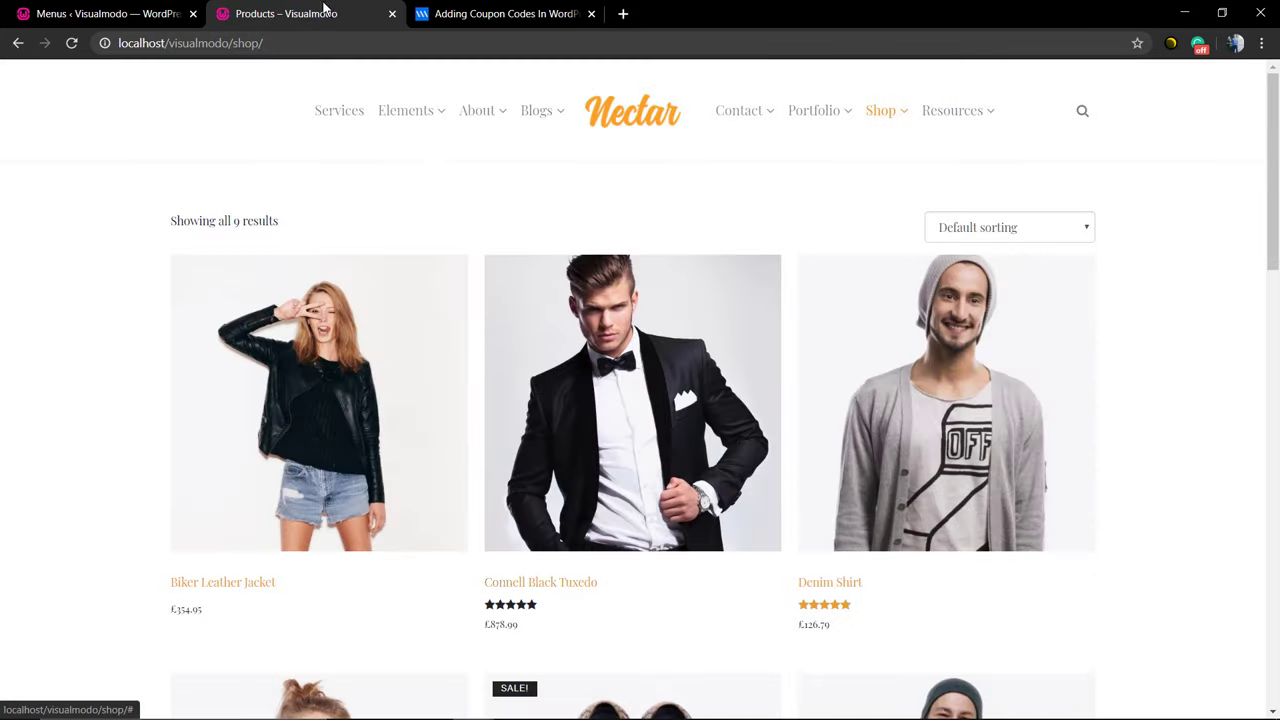
In the theme's header options, set WooCommerce Cart to Desktop And Mobile and save the changes.
{"action": "left_click", "coordinate": [180, 11]}
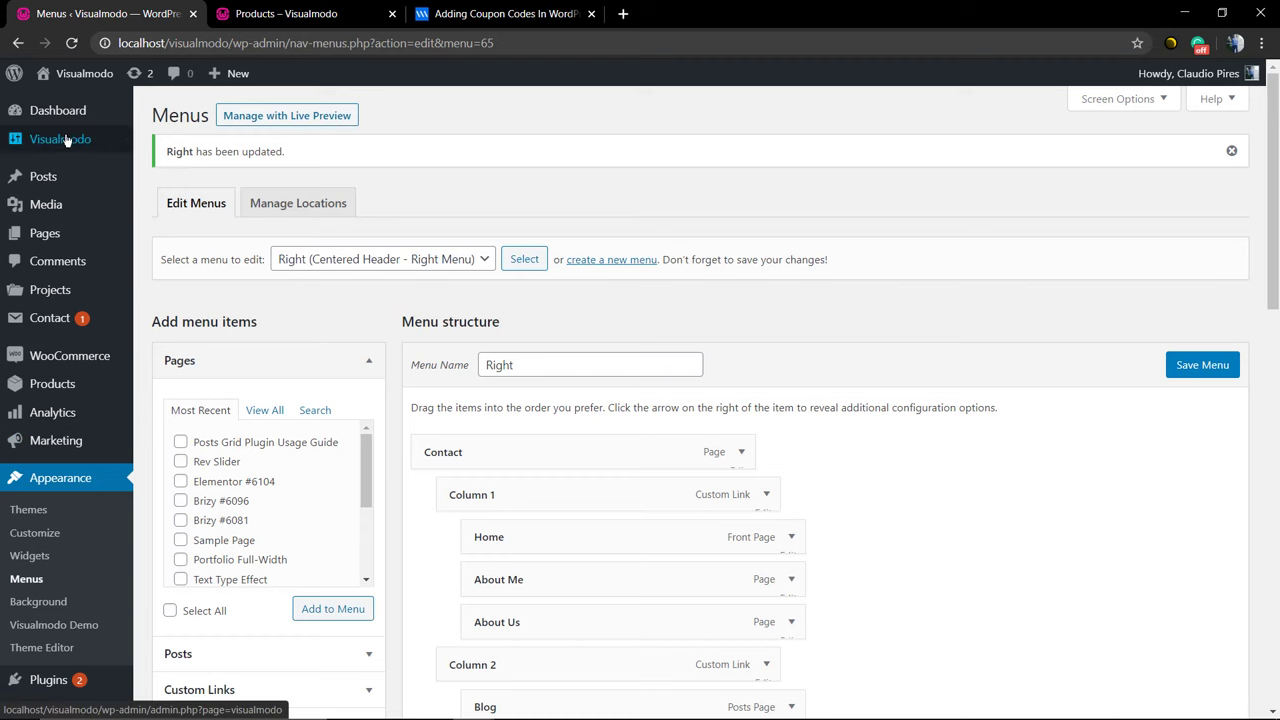
{"action": "mouse_move", "coordinate": [63, 140]}
{"action": "left_click", "coordinate": [151, 165]}
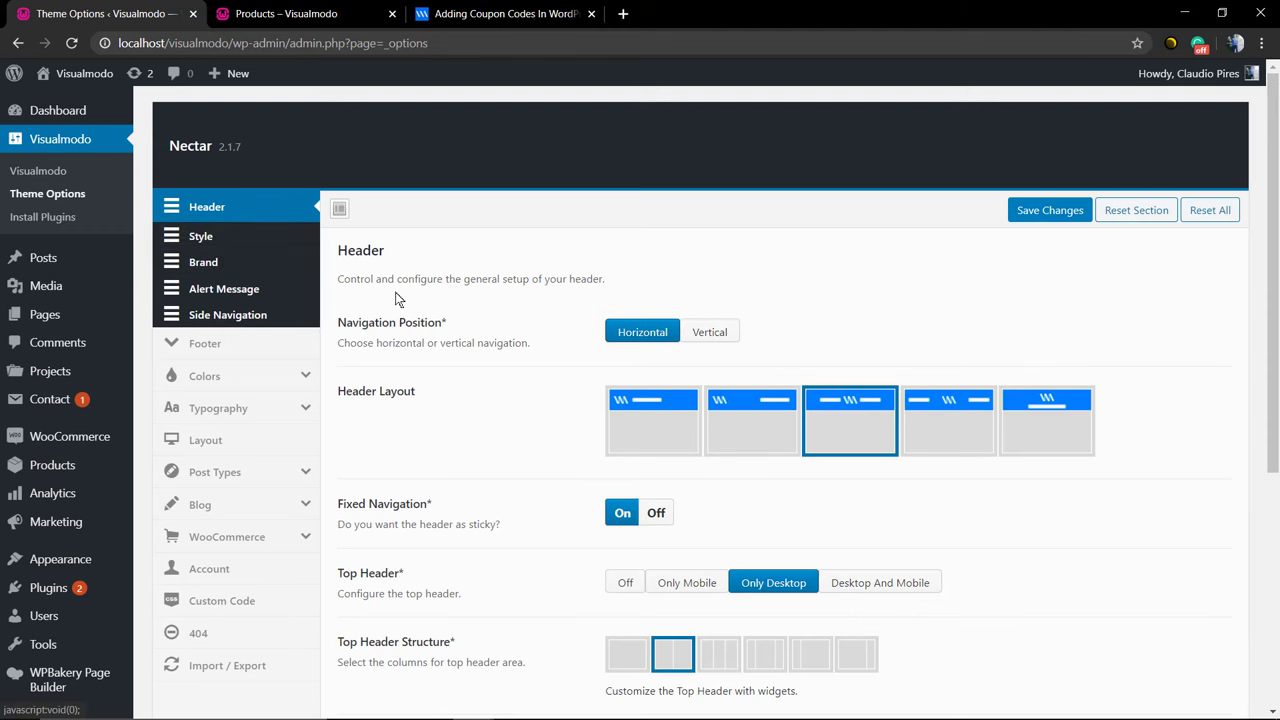
{"action": "scroll", "coordinate": [397, 298], "scroll_direction": "down", "scroll_amount": 4}
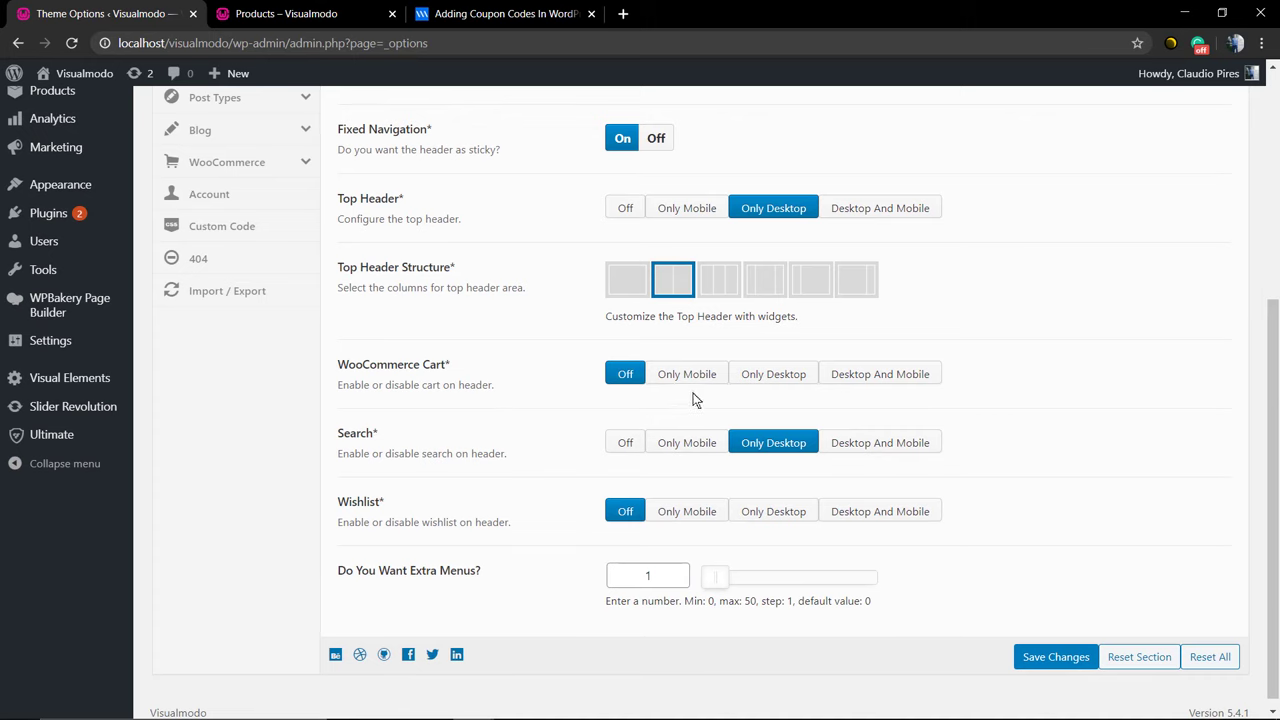
{"action": "left_click", "coordinate": [849, 378]}
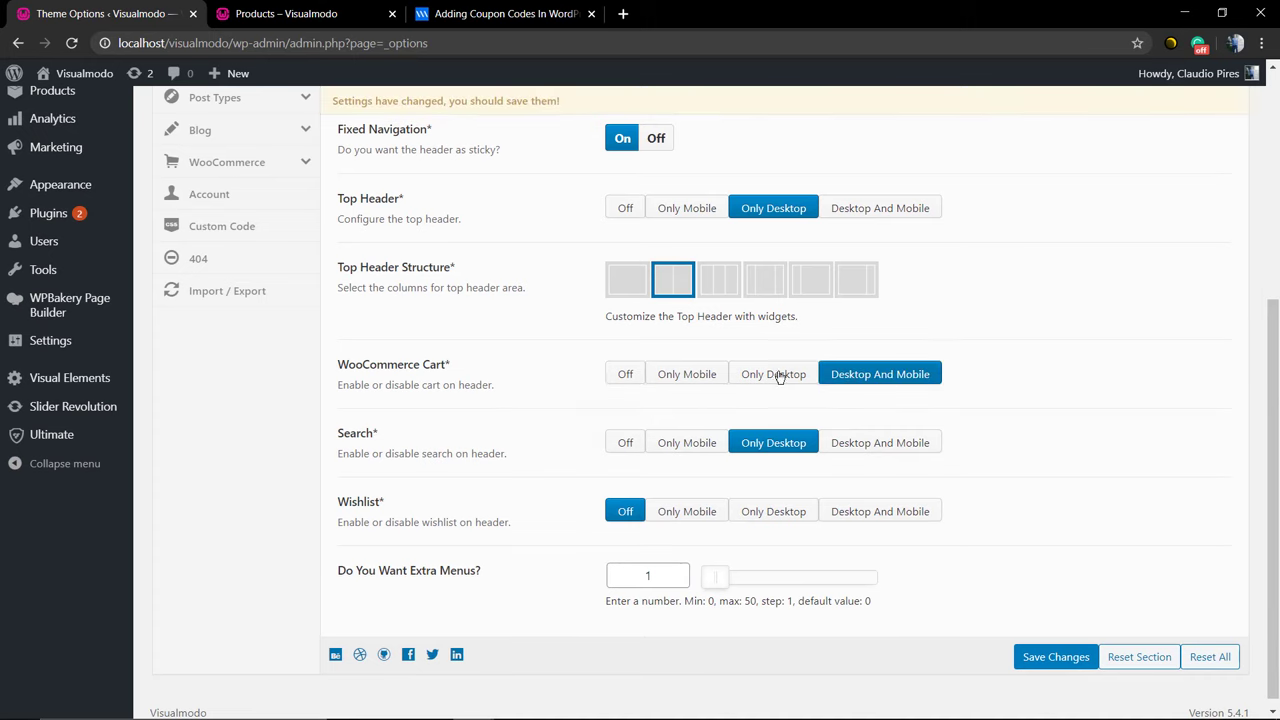
{"action": "left_click", "coordinate": [1057, 650]}
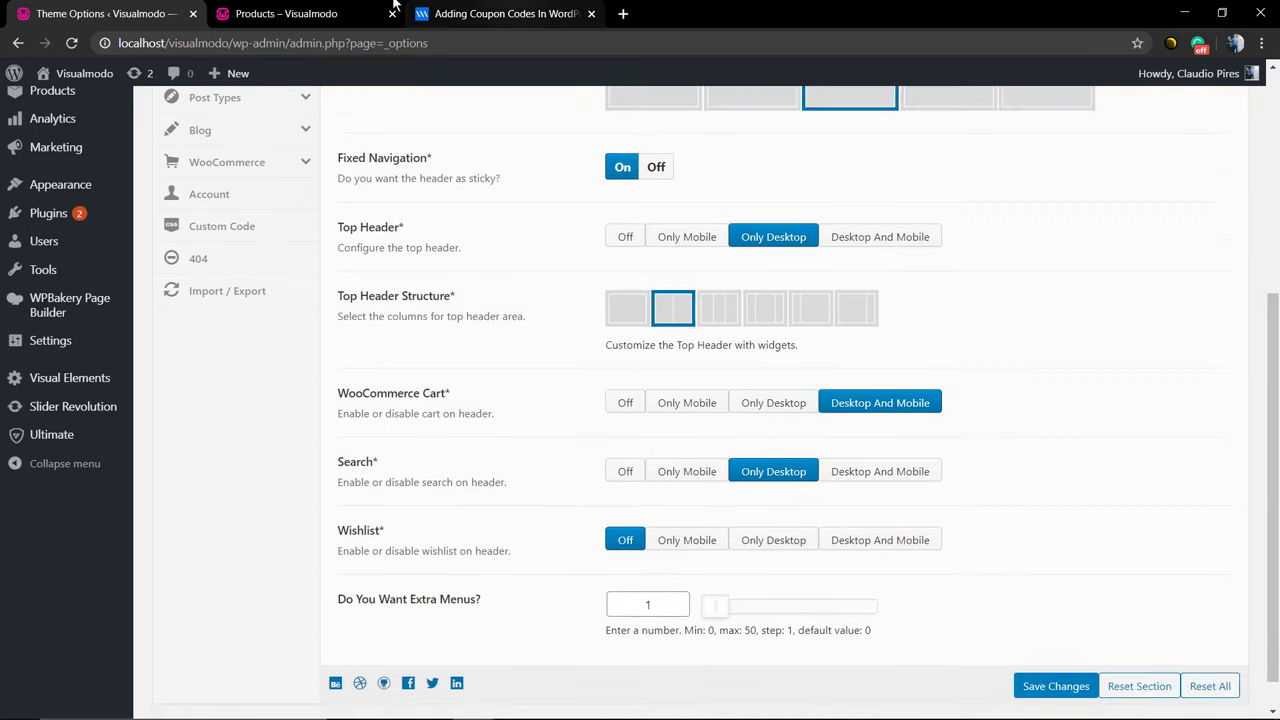
Reload the shop page, add the Denim Shirt to the cart and check the cart preview in the header.
{"action": "left_click", "coordinate": [380, 10]}
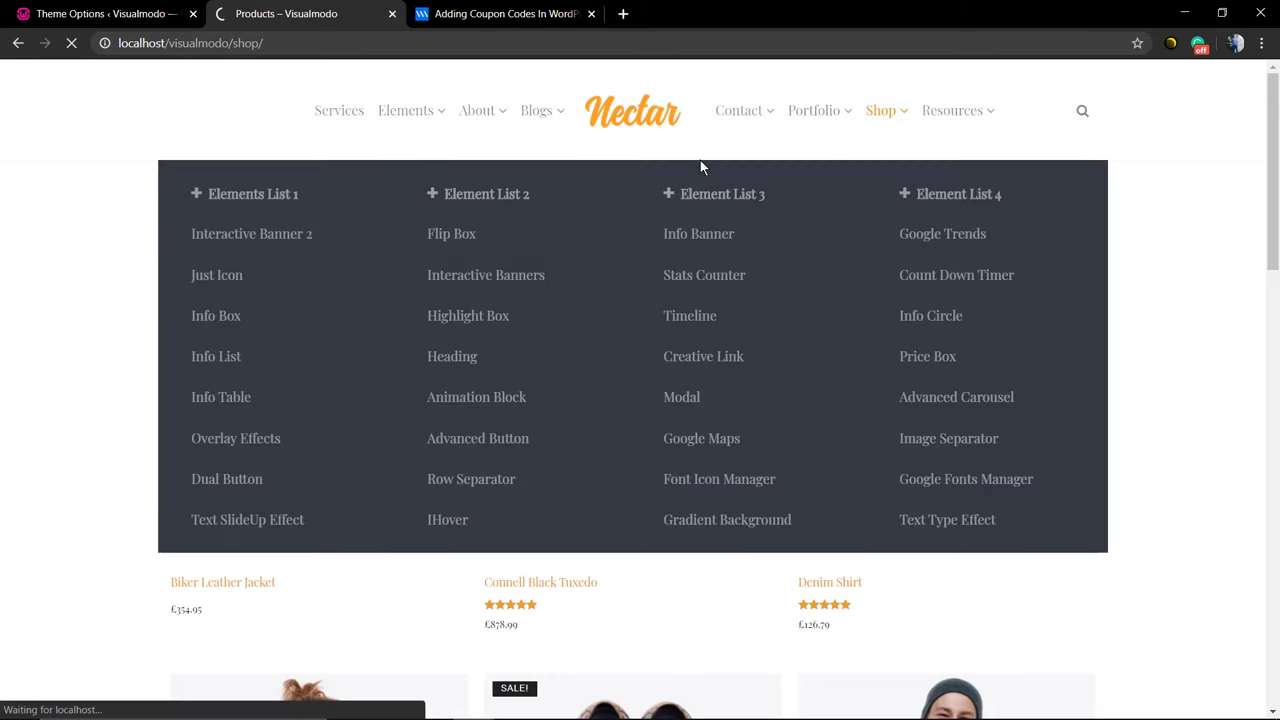
{"action": "mouse_move", "coordinate": [570, 146]}
{"action": "mouse_move", "coordinate": [1051, 126]}
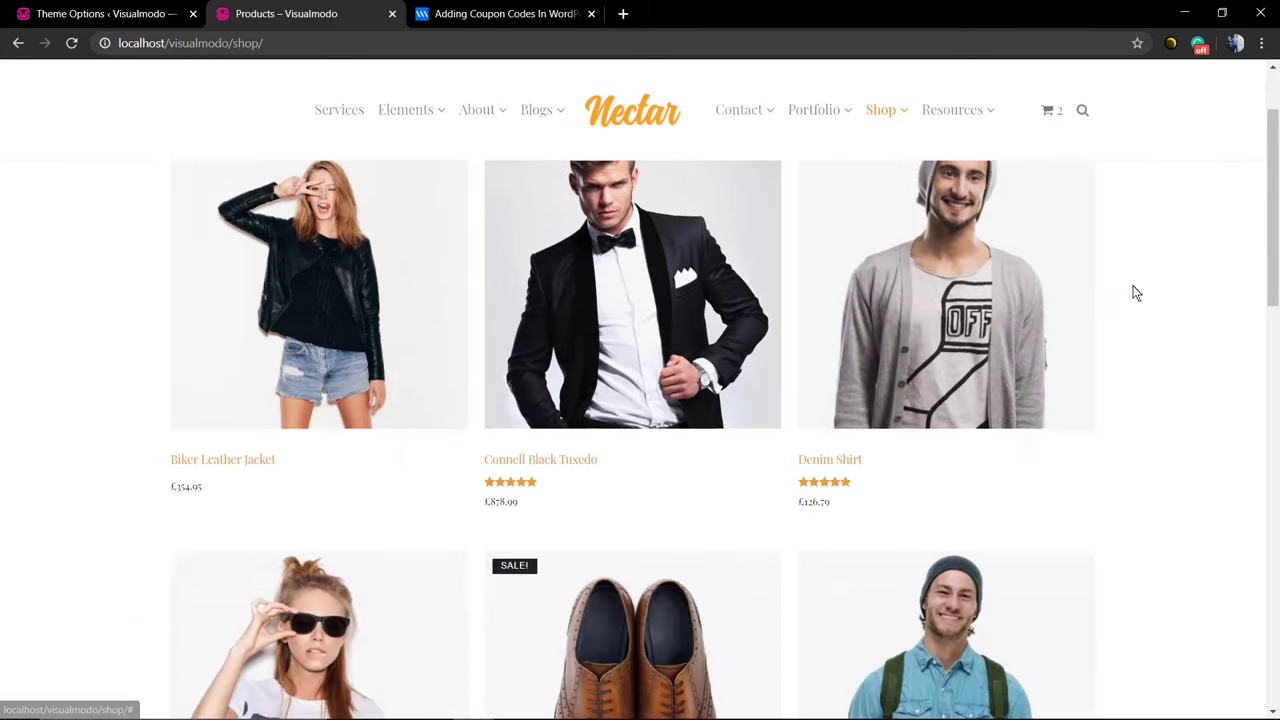
{"action": "scroll", "coordinate": [1050, 250], "scroll_direction": "up", "scroll_amount": 2}
{"action": "left_click", "coordinate": [1000, 285]}
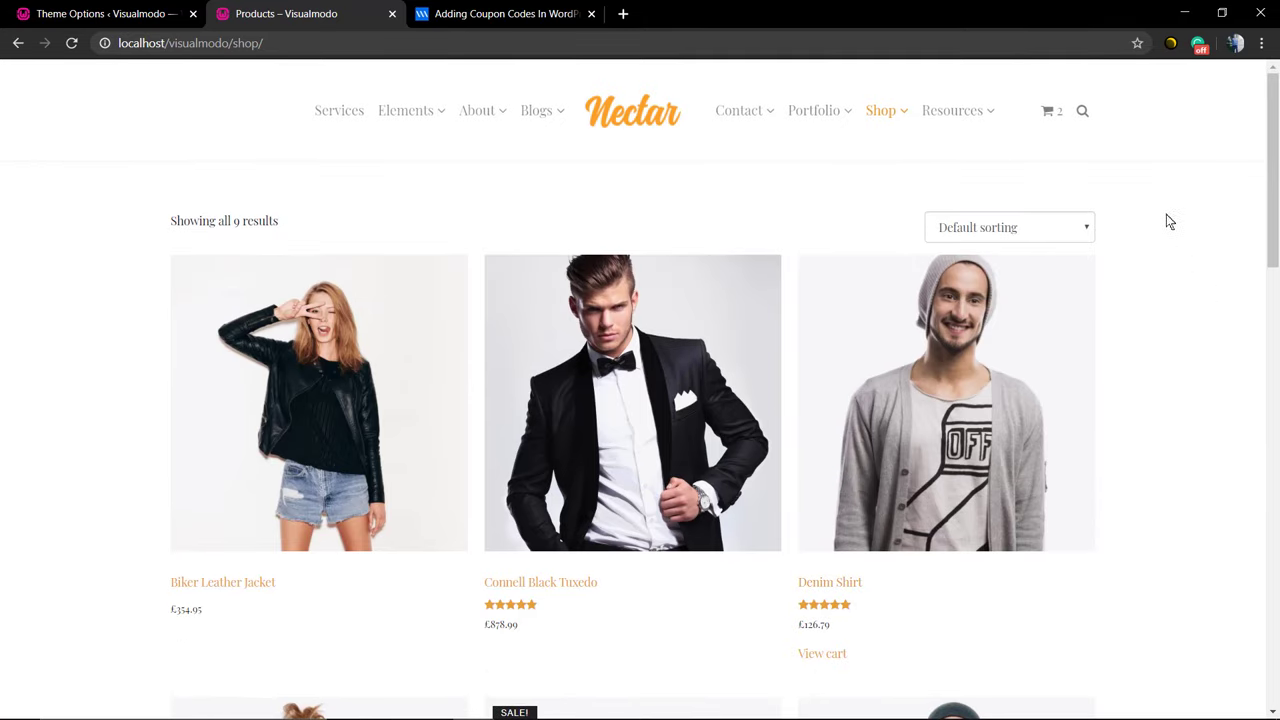
{"action": "mouse_move", "coordinate": [1049, 114]}
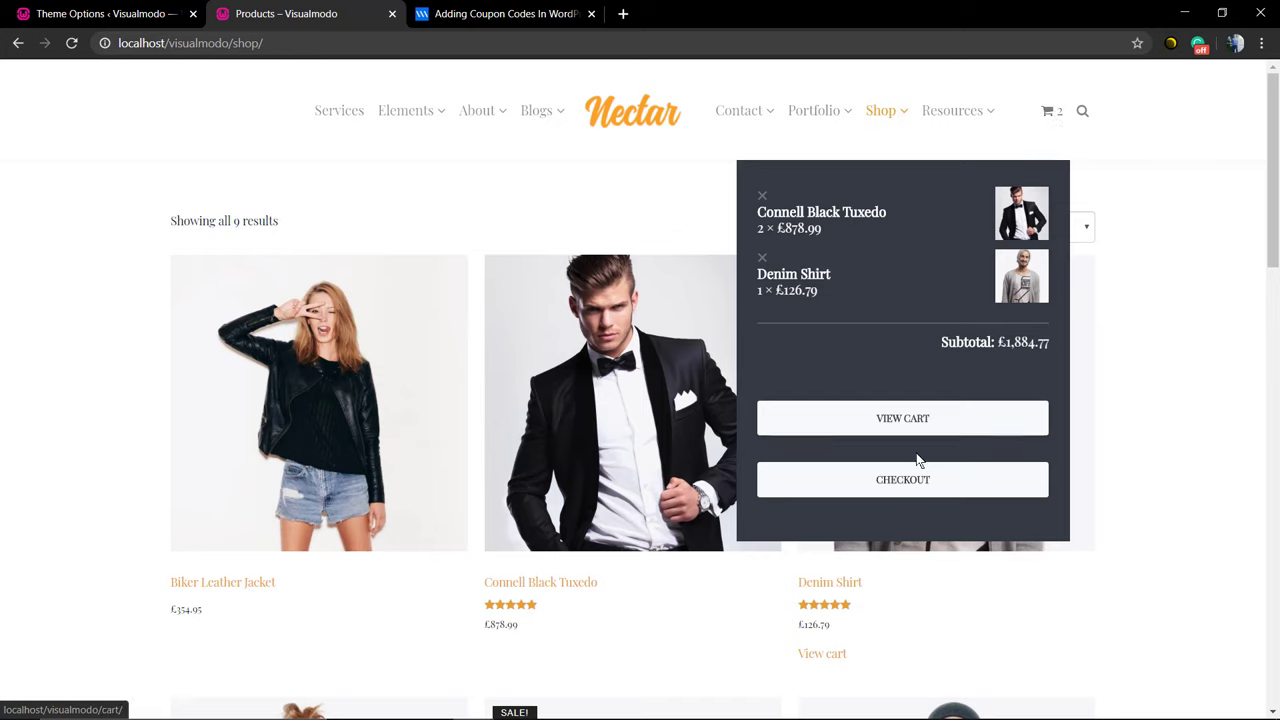
Return to the store's admin dashboard and open the Advanced page setup in the WooCommerce settings.
{"action": "left_click", "coordinate": [110, 13]}
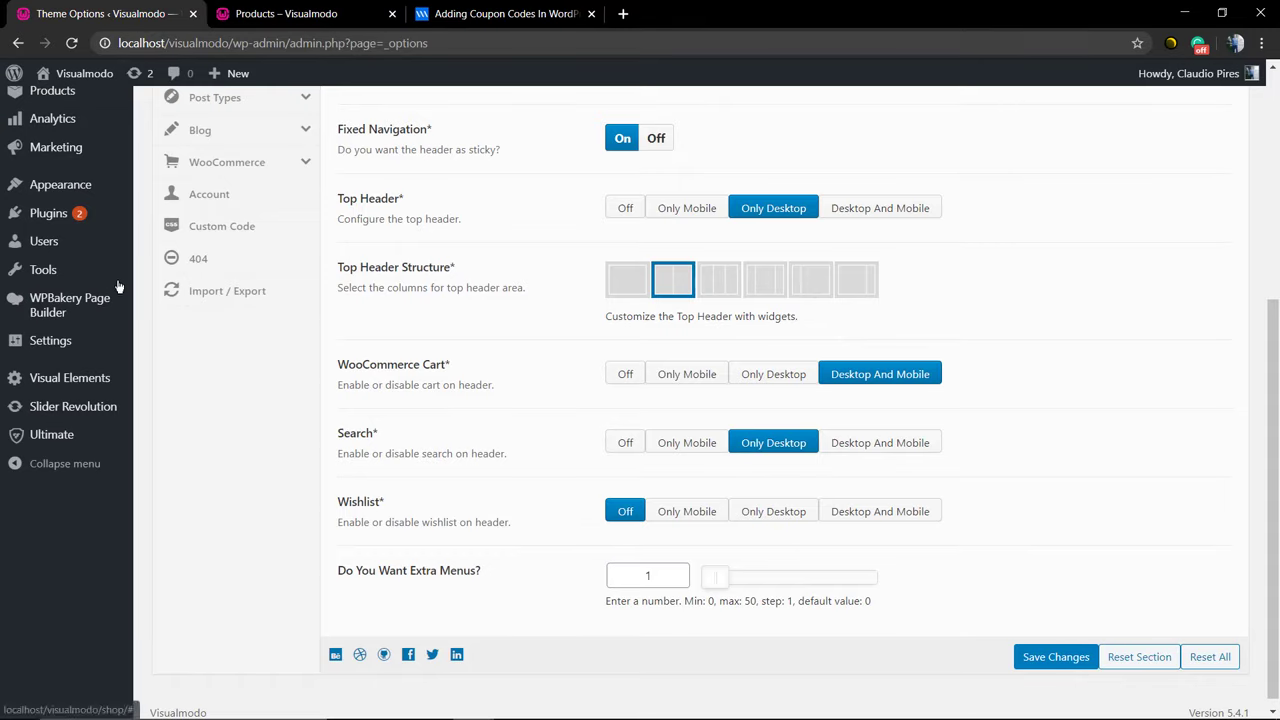
{"action": "scroll", "coordinate": [112, 346], "scroll_direction": "up", "scroll_amount": 3}
{"action": "mouse_move", "coordinate": [112, 346]}
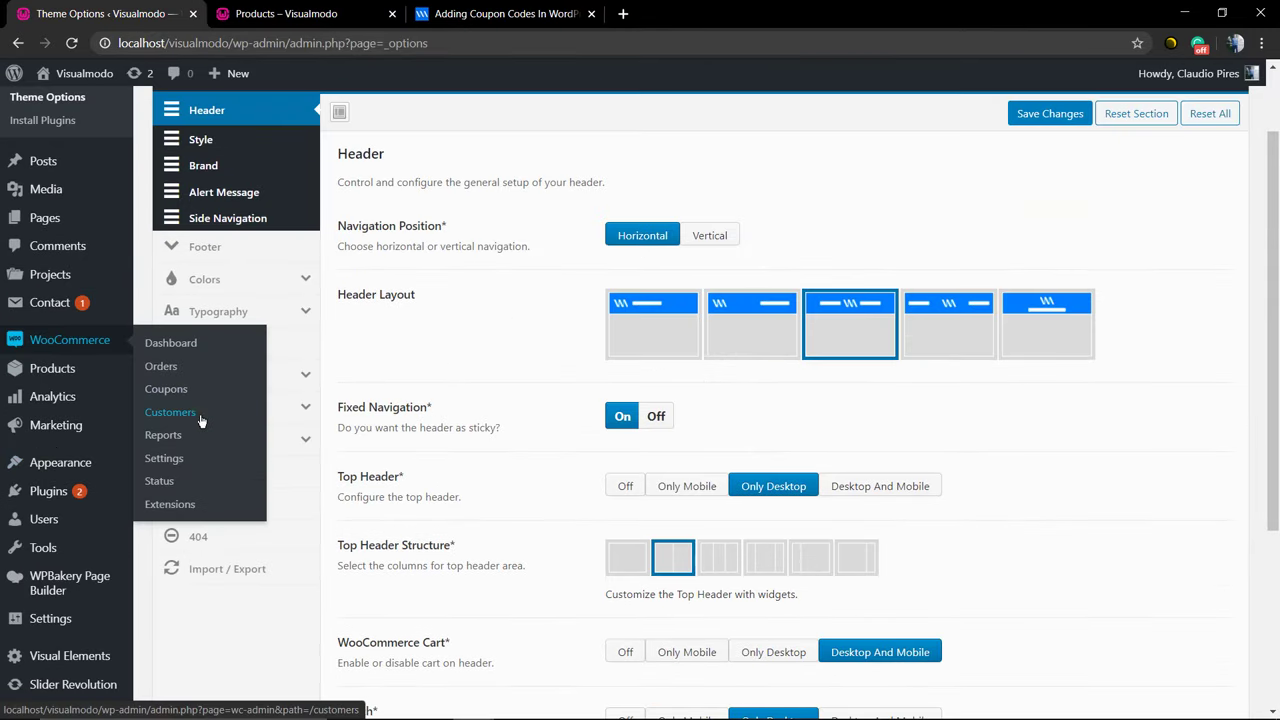
{"action": "left_click", "coordinate": [163, 458]}
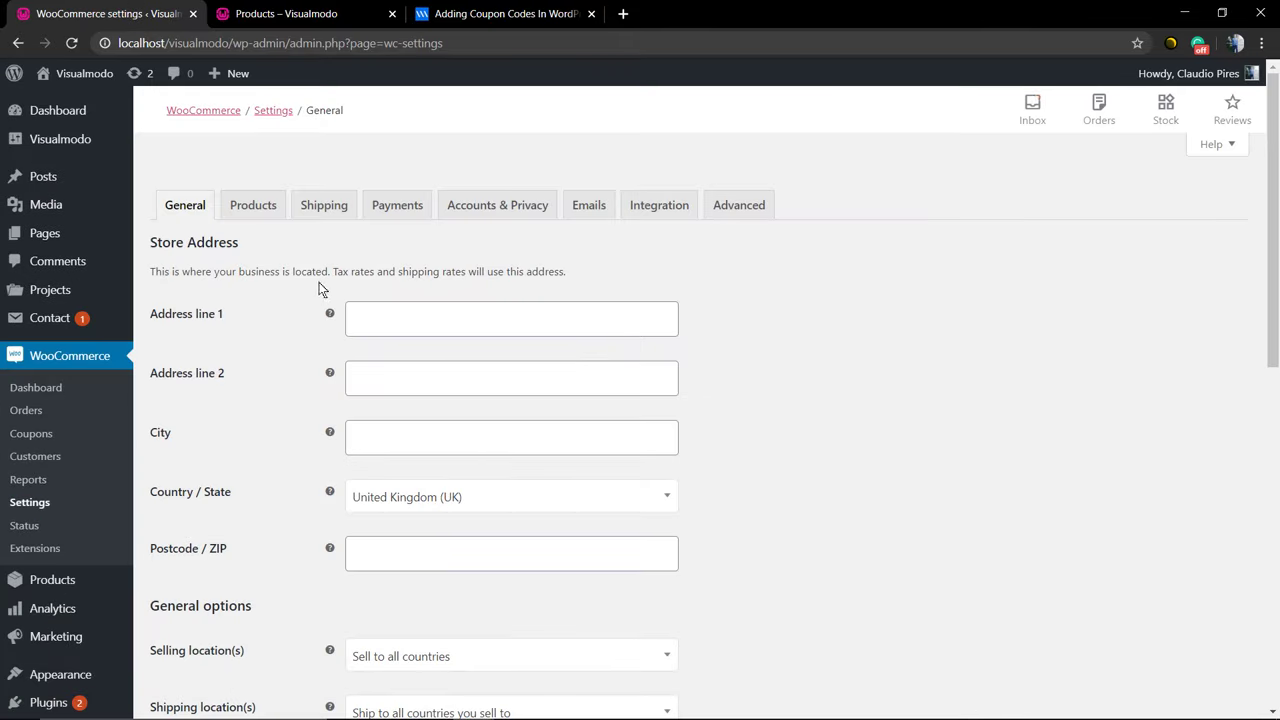
{"action": "left_click", "coordinate": [737, 214]}
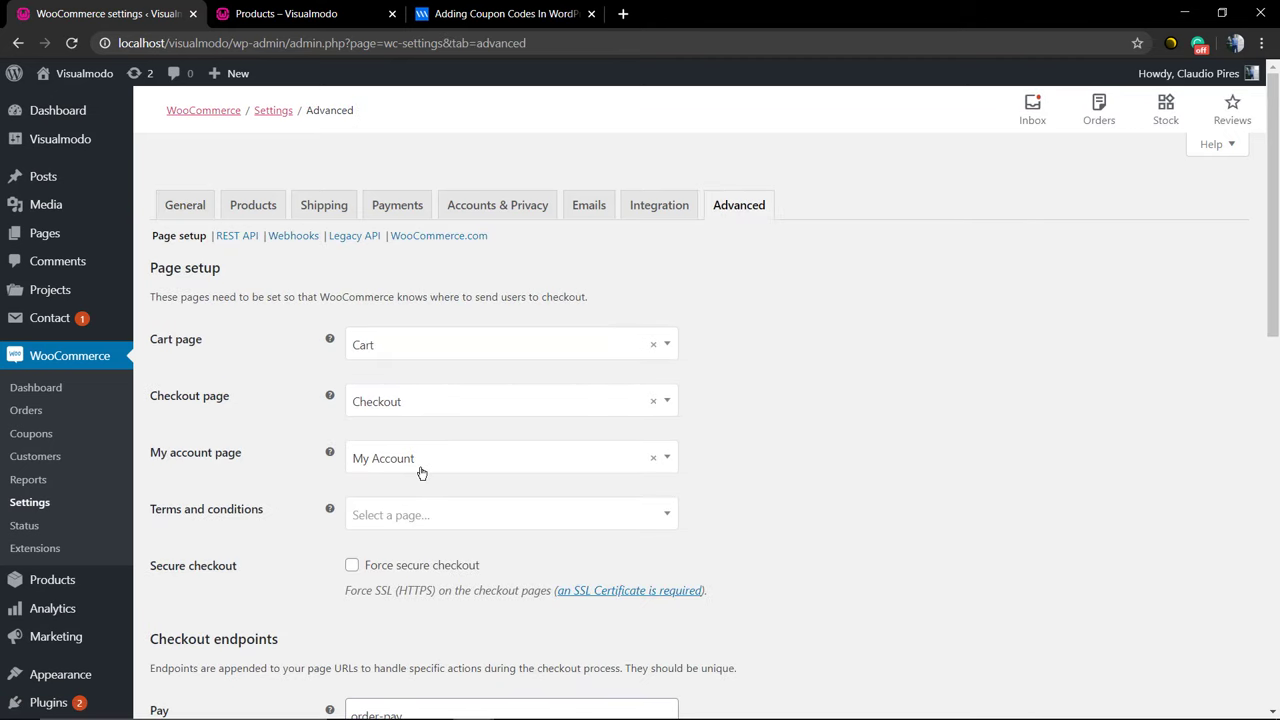
Review the Cart, Checkout, My account and Terms and conditions page assignments, the secure checkout option and the checkout endpoints.
{"action": "double_click", "coordinate": [218, 512]}
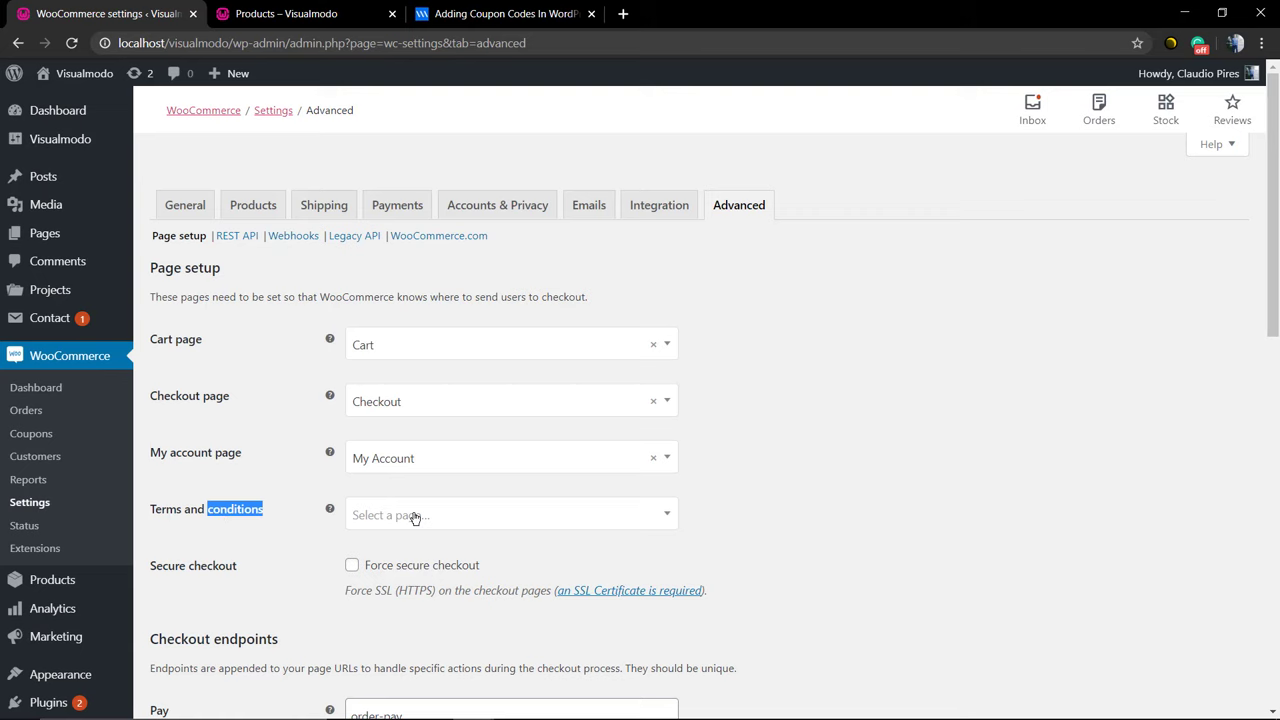
{"action": "scroll", "coordinate": [415, 518], "scroll_direction": "down", "scroll_amount": 2}
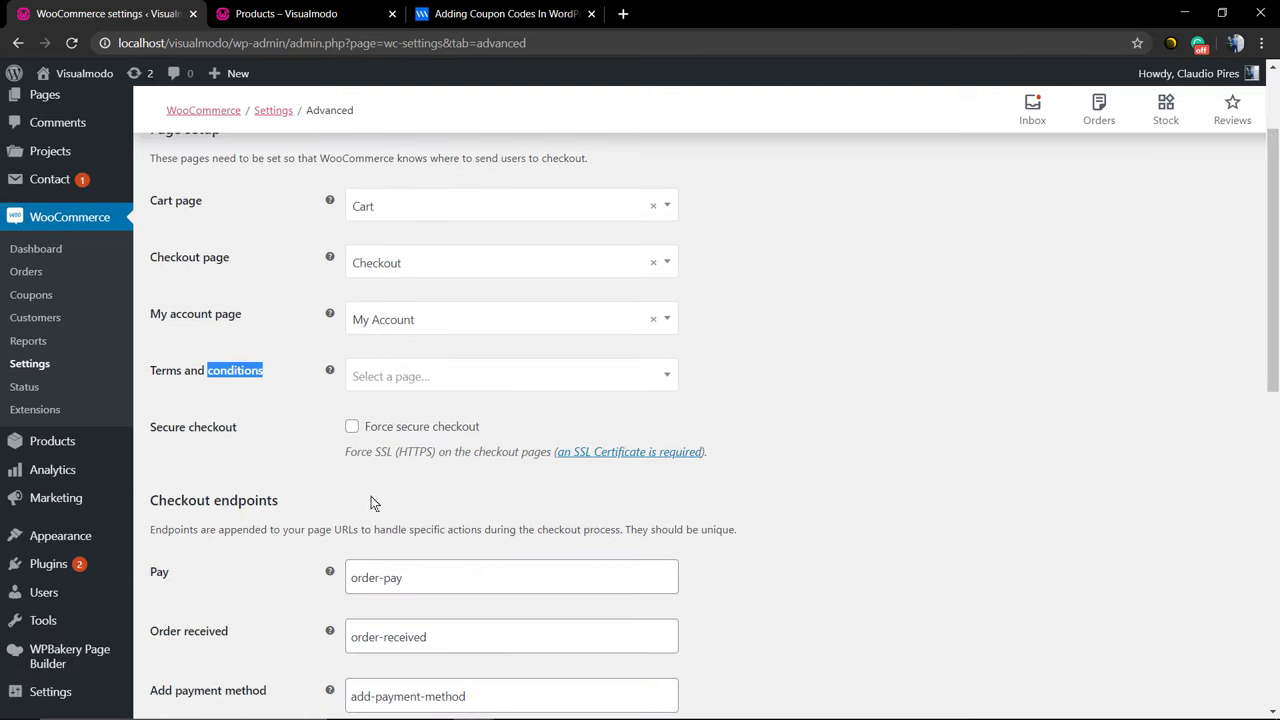
{"action": "scroll", "coordinate": [345, 479], "scroll_direction": "down", "scroll_amount": 2}
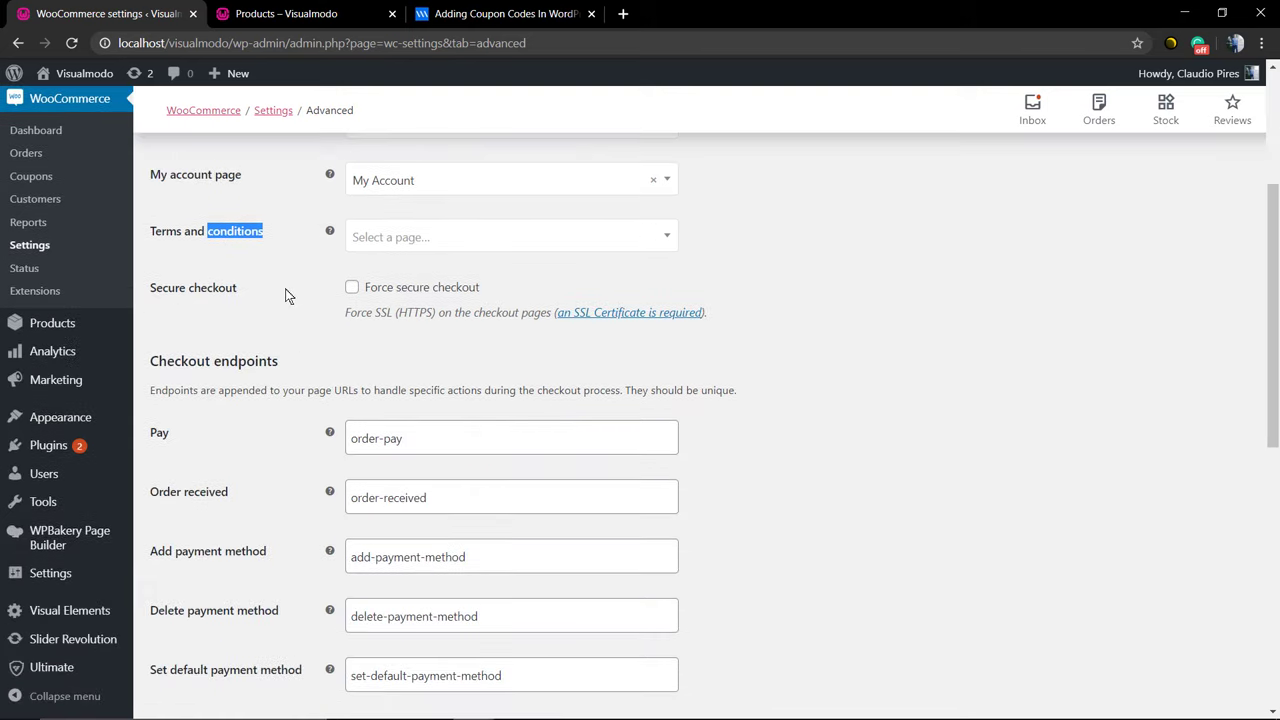
{"action": "scroll", "coordinate": [394, 323], "scroll_direction": "up", "scroll_amount": 2}
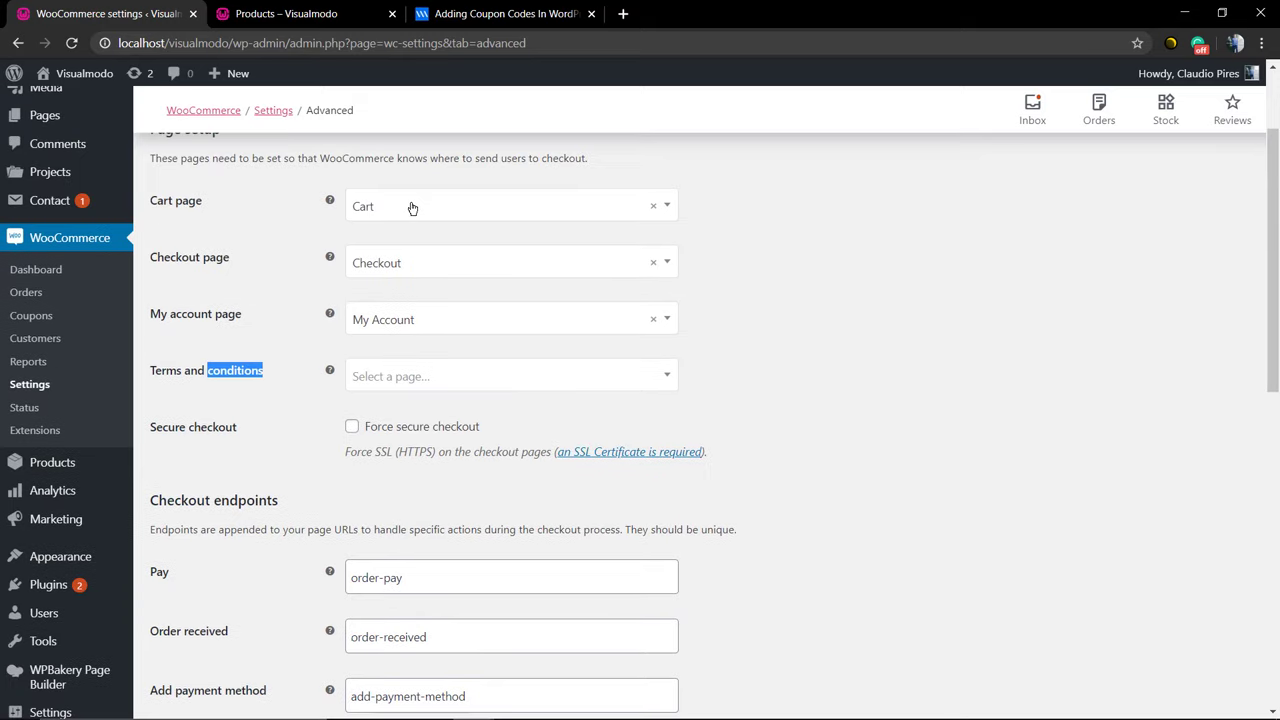
{"action": "scroll", "coordinate": [412, 207], "scroll_direction": "up", "scroll_amount": 2}
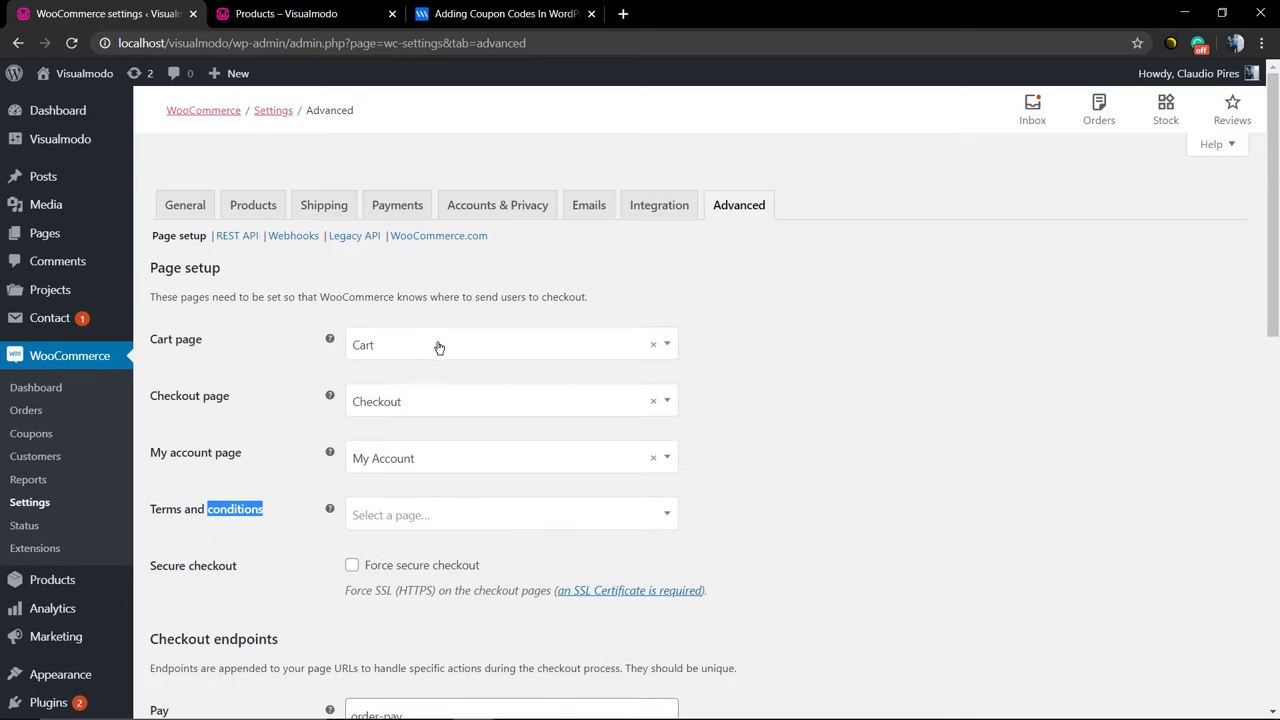